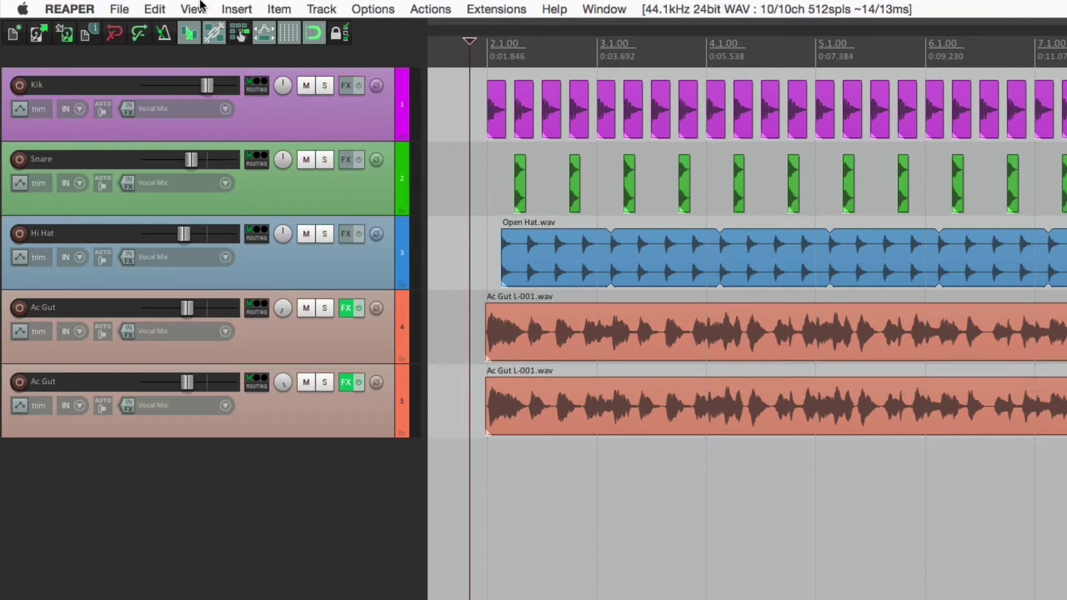
Open the Media Explorer
{"action": "left_click", "coordinate": [202, 6]}
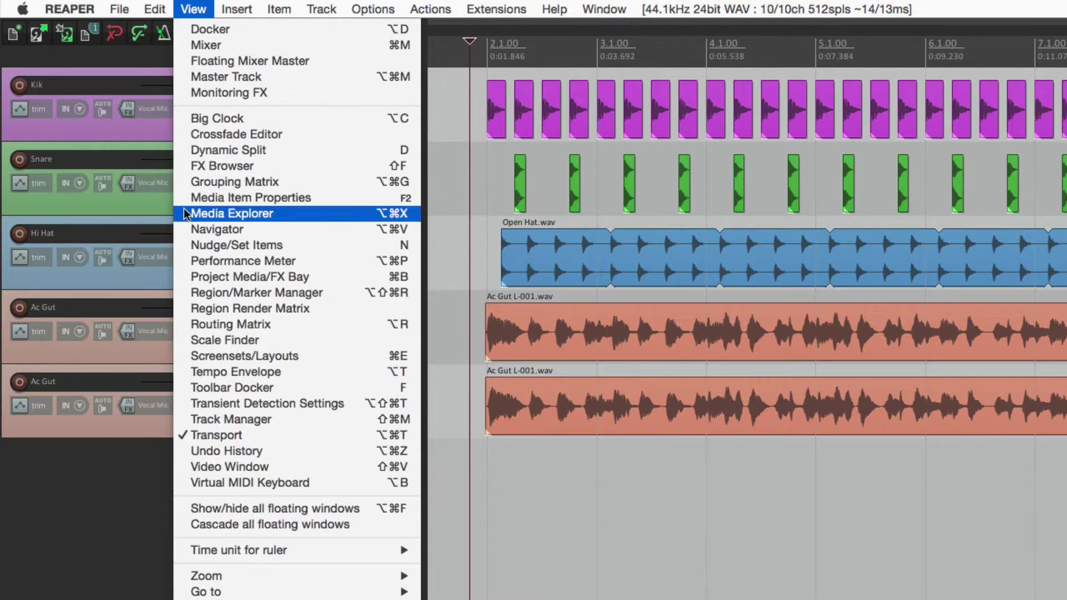
{"action": "left_click", "coordinate": [348, 215]}
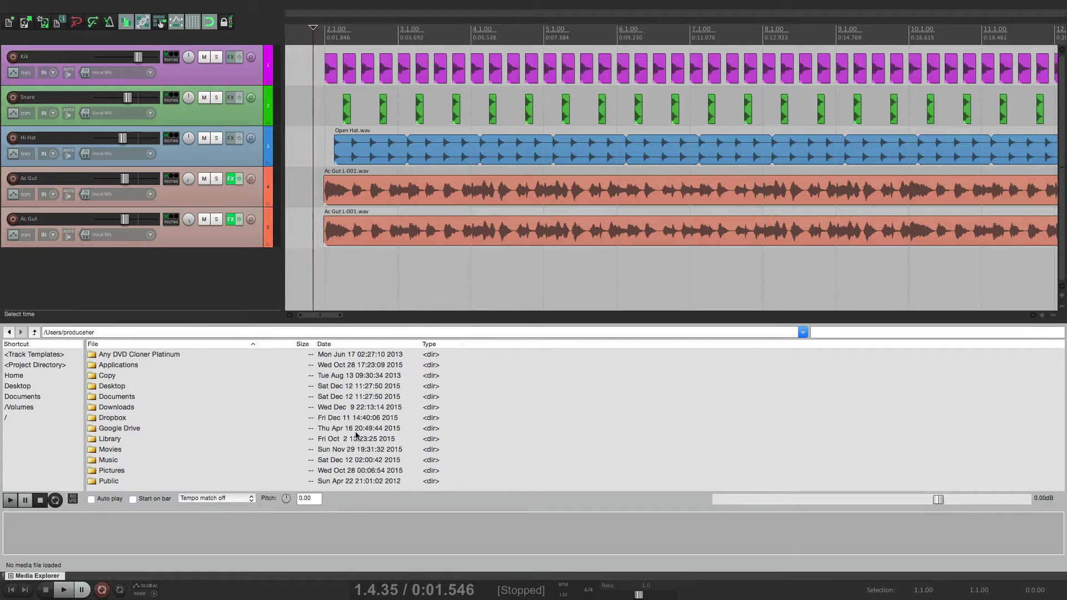
Undock the Media Explorer and dock it again, and toggle its visibility off and back on
{"action": "right_click", "coordinate": [448, 504]}
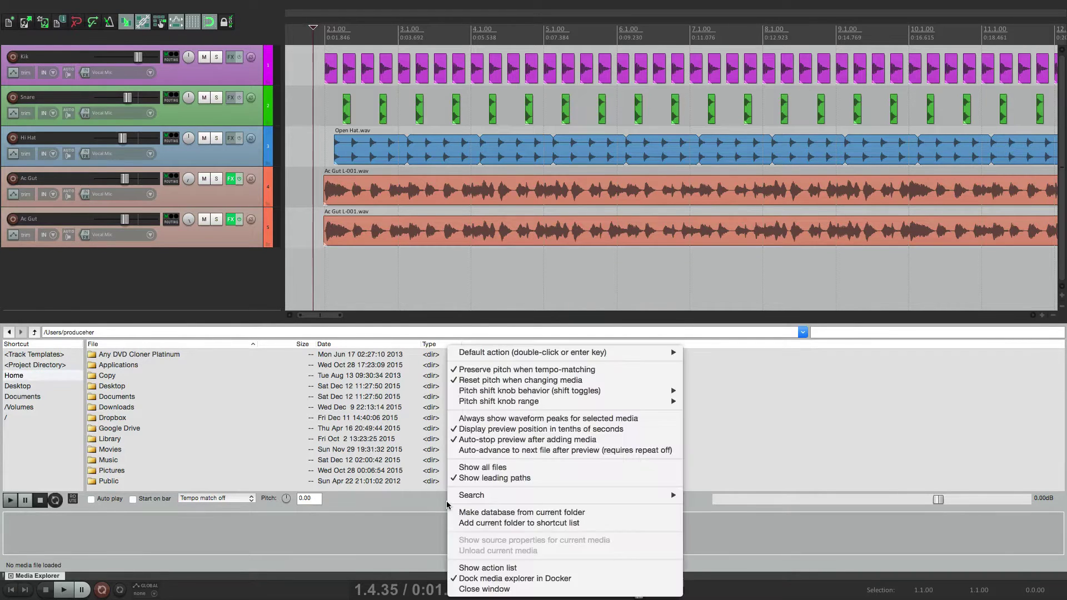
{"action": "left_click", "coordinate": [453, 579]}
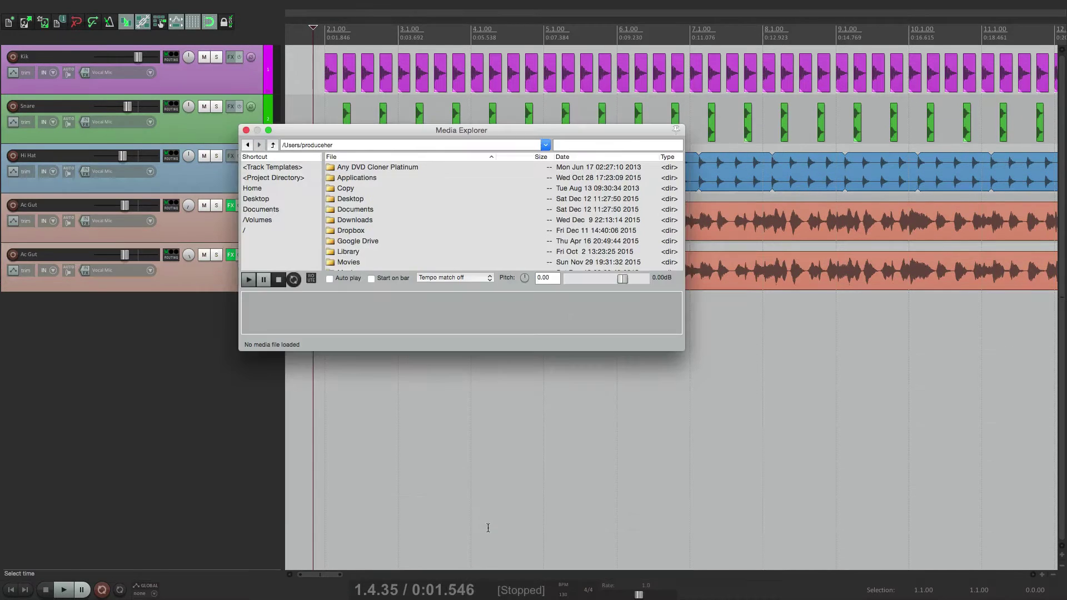
{"action": "right_click", "coordinate": [483, 338]}
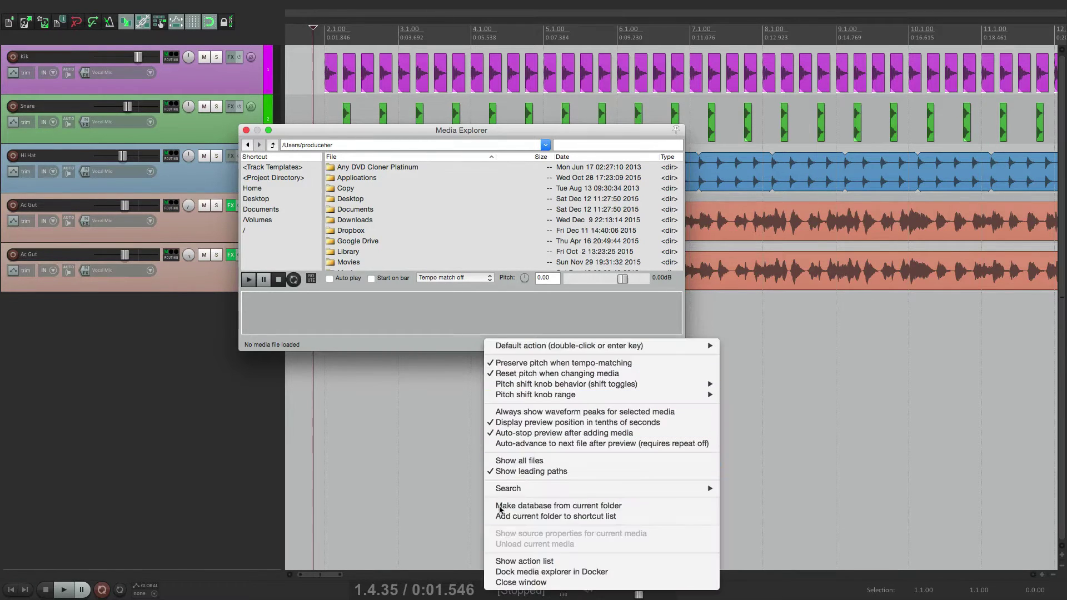
{"action": "left_click", "coordinate": [501, 573]}
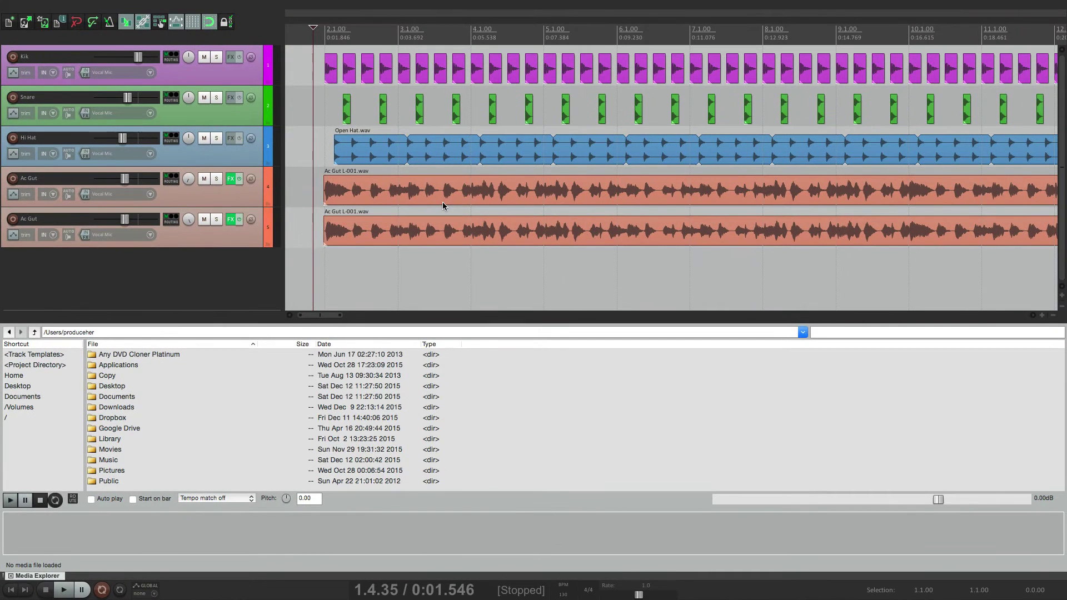
{"action": "key", "text": "ctrl+alt+x"}
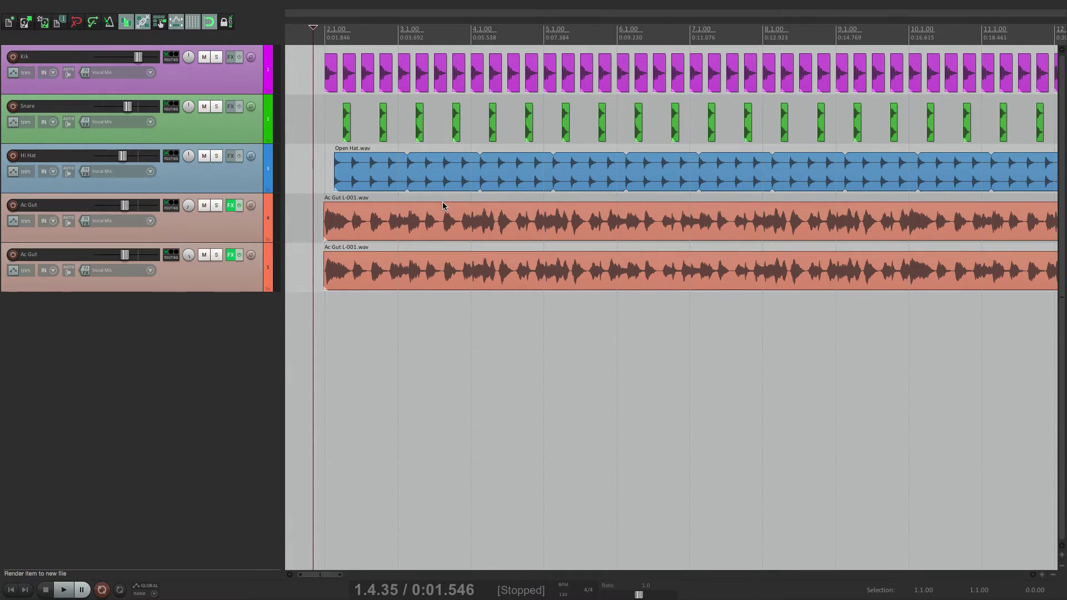
{"action": "key", "text": "ctrl+alt+x"}
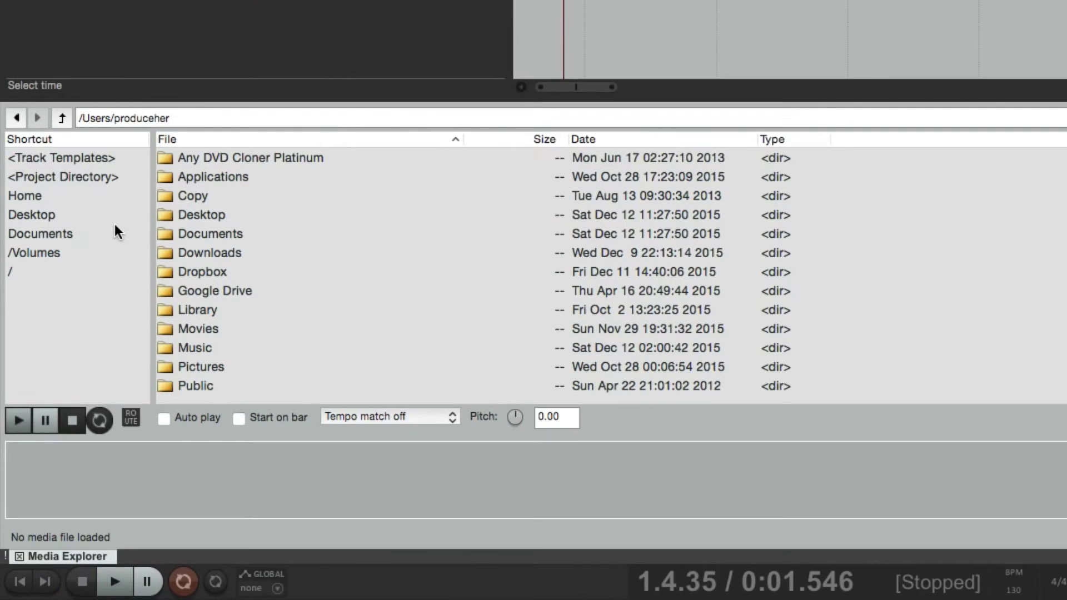
Make a media database from the Sound Library folder on the Desktop and open that database
{"action": "left_click", "coordinate": [100, 214]}
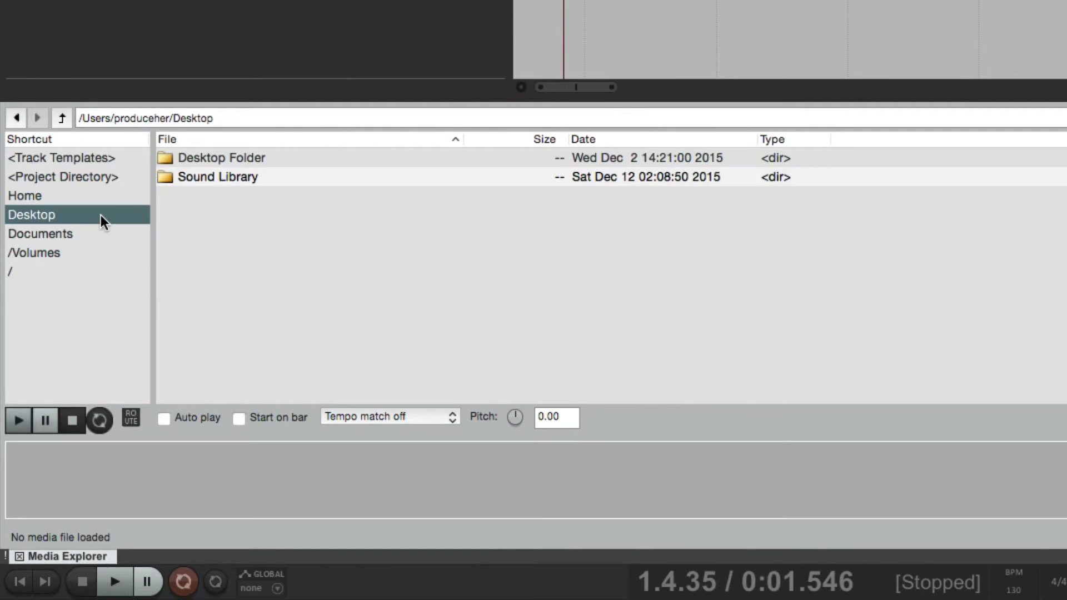
{"action": "left_click", "coordinate": [226, 177]}
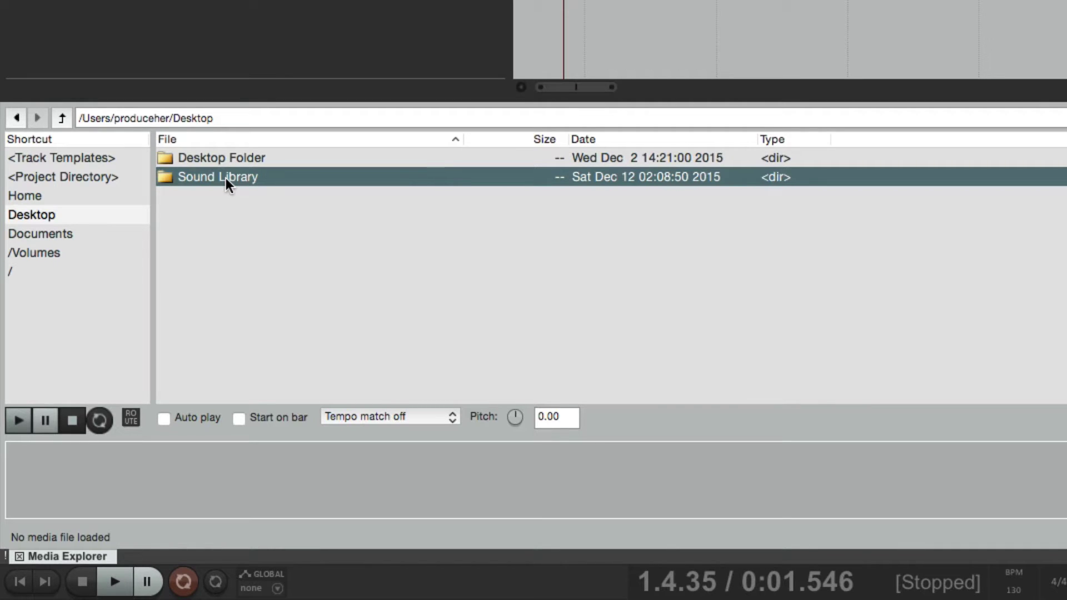
{"action": "right_click", "coordinate": [226, 178]}
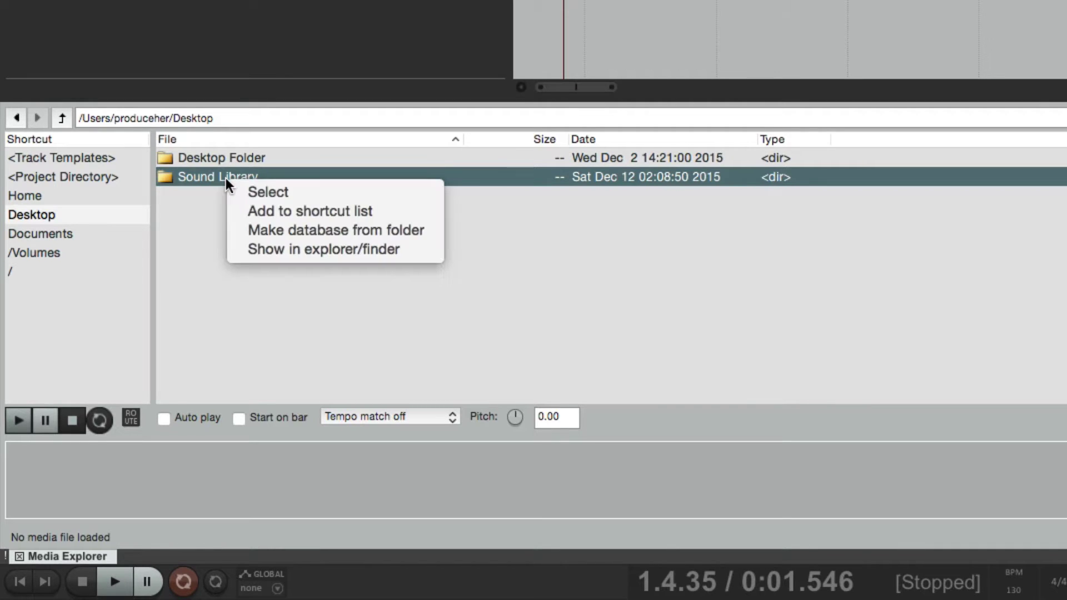
{"action": "left_click", "coordinate": [242, 232]}
{"action": "left_click", "coordinate": [78, 293]}
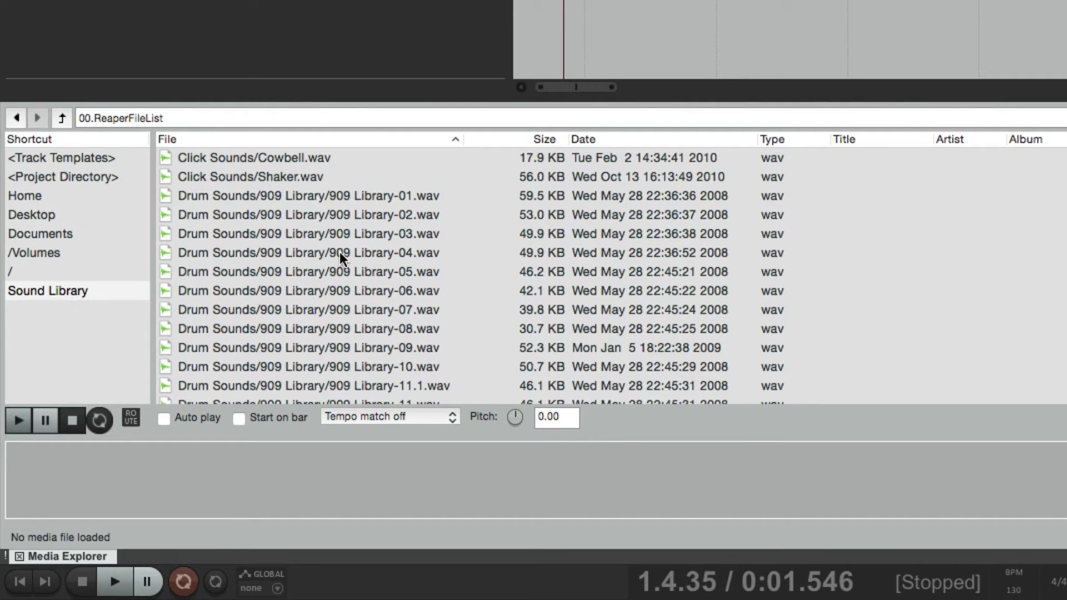
Browse the Sound Library database, search it for "kick" and for "snare", and clear the search
{"action": "scroll", "coordinate": [349, 171], "scroll_direction": "down", "scroll_amount": 7}
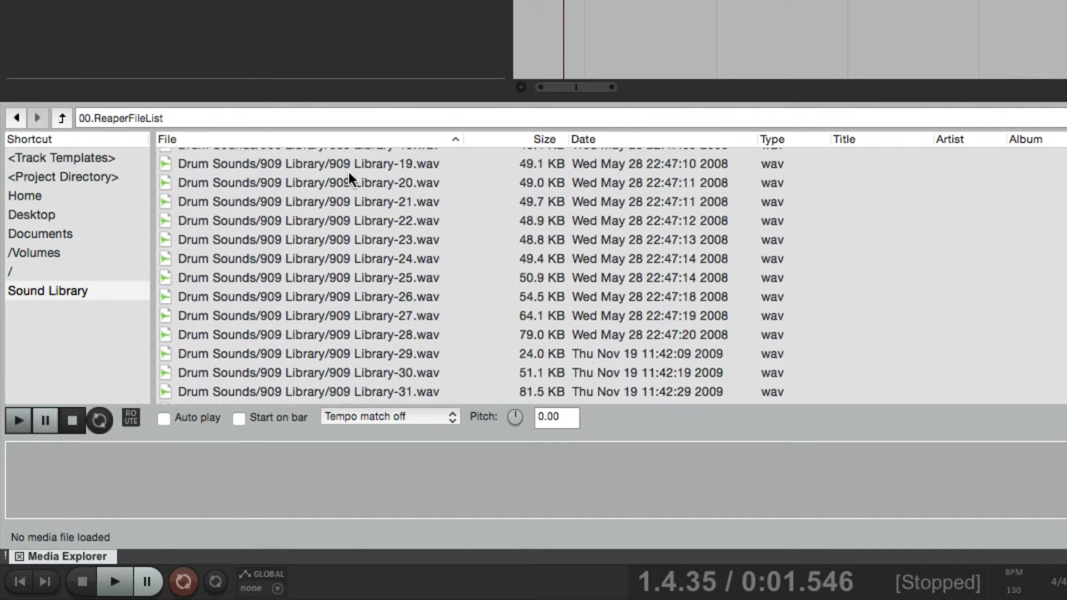
{"action": "scroll", "coordinate": [351, 284], "scroll_direction": "down", "scroll_amount": 8}
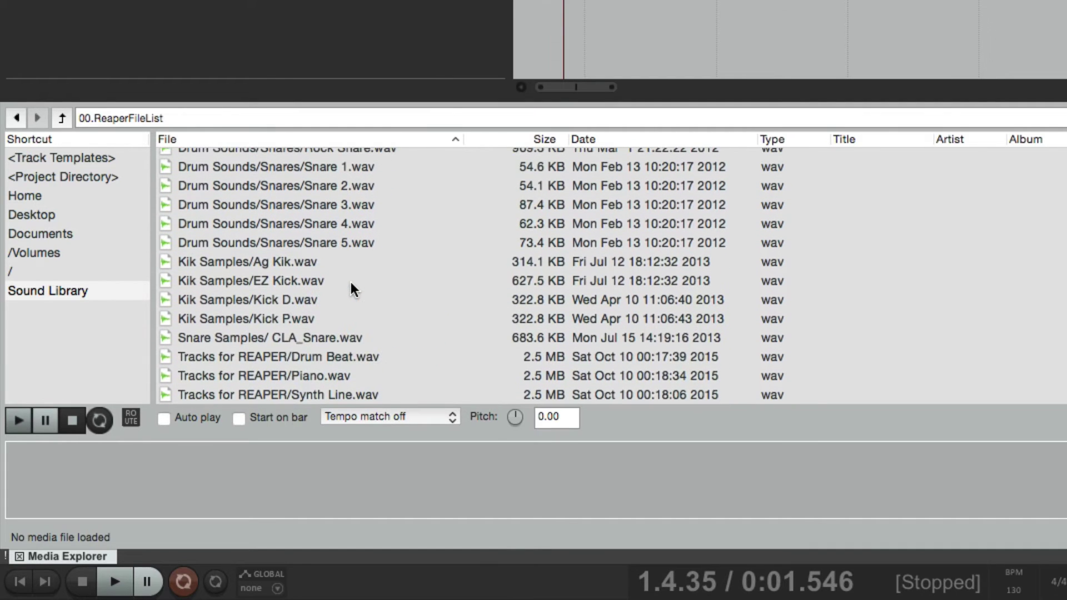
{"action": "scroll", "coordinate": [352, 282], "scroll_direction": "up", "scroll_amount": 15}
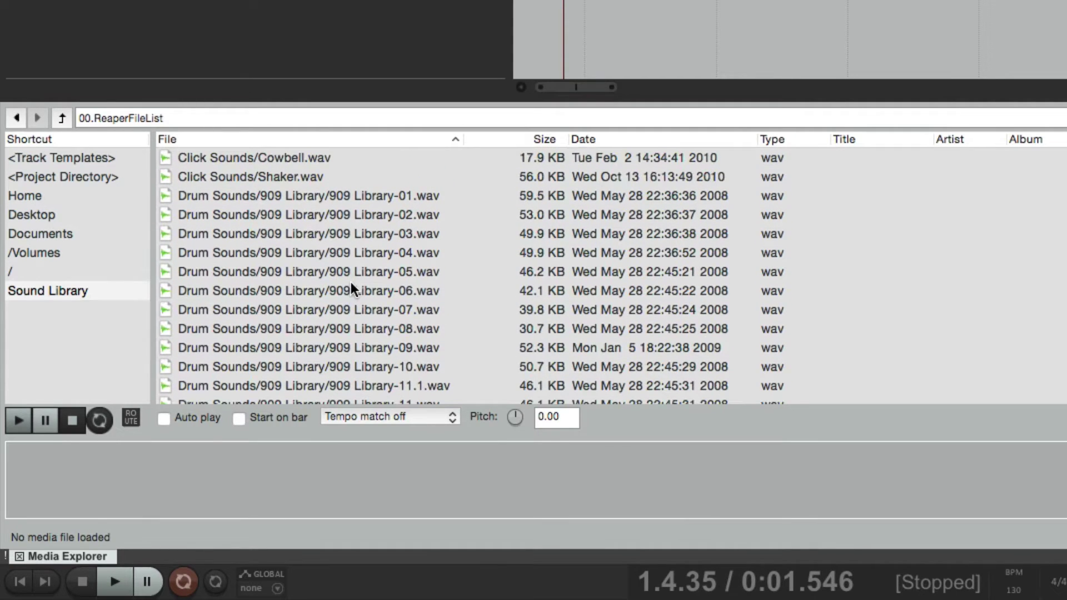
{"action": "left_click", "coordinate": [697, 117]}
{"action": "type", "text": "kick"}
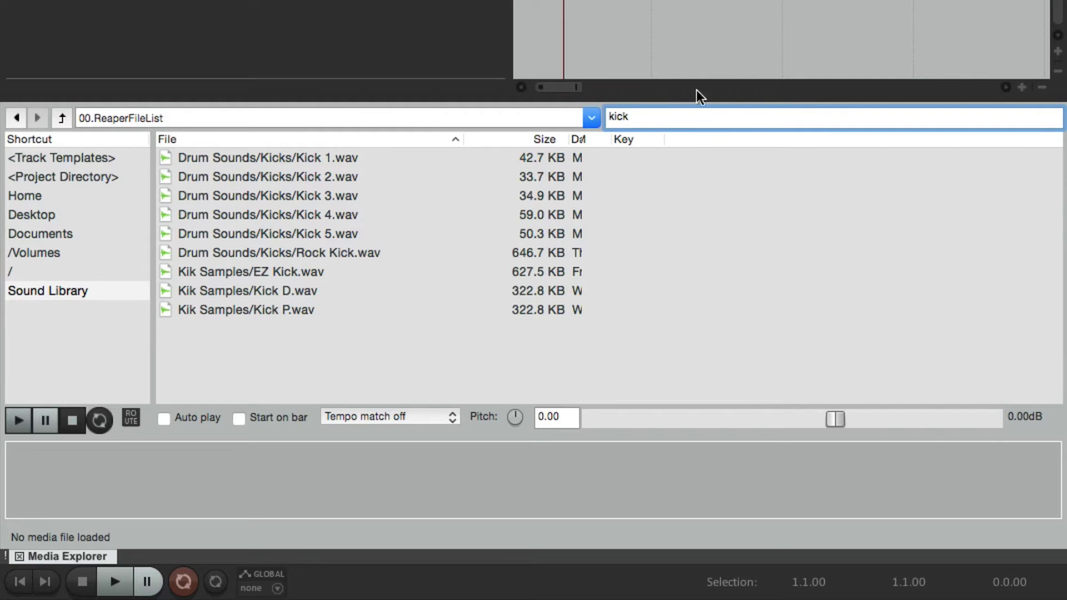
{"action": "double_click", "coordinate": [643, 124]}
{"action": "type", "text": "snare"}
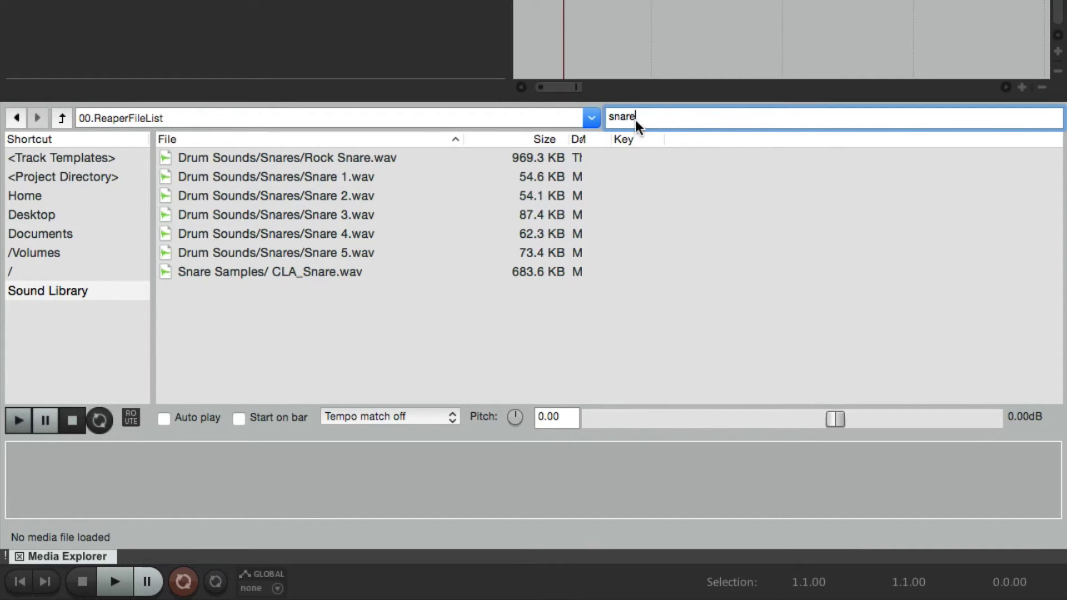
{"action": "key", "text": "BackSpace"}
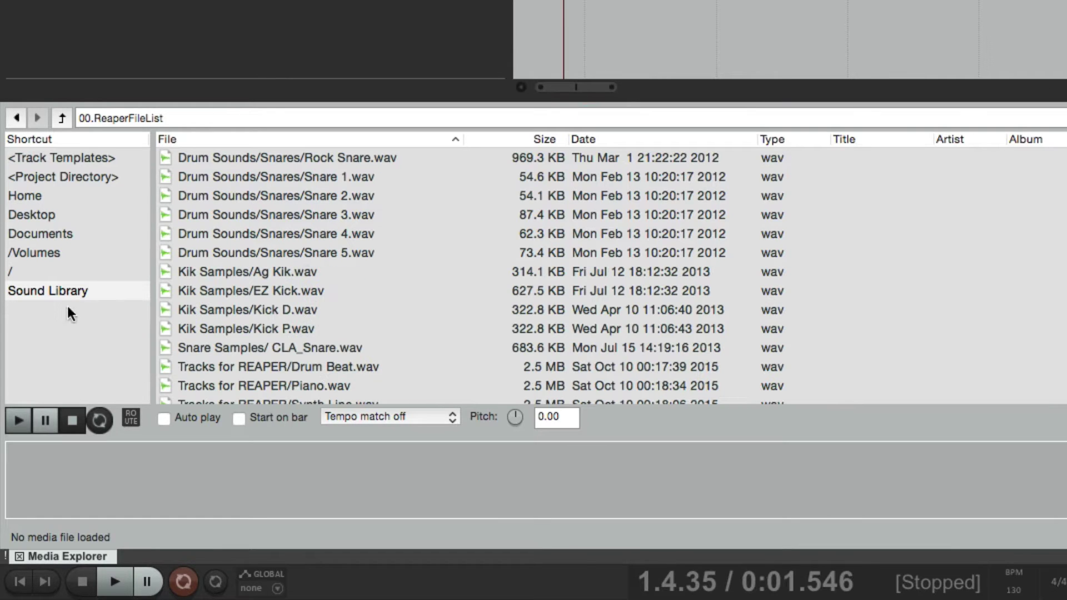
Delete the Sound Library database
{"action": "right_click", "coordinate": [54, 291]}
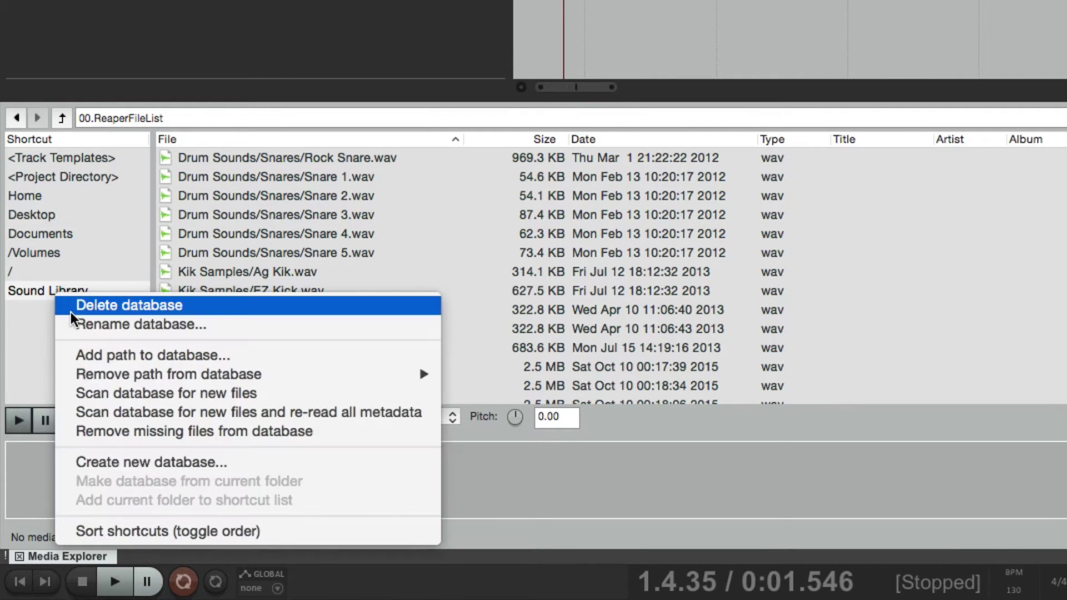
{"action": "left_click", "coordinate": [71, 311]}
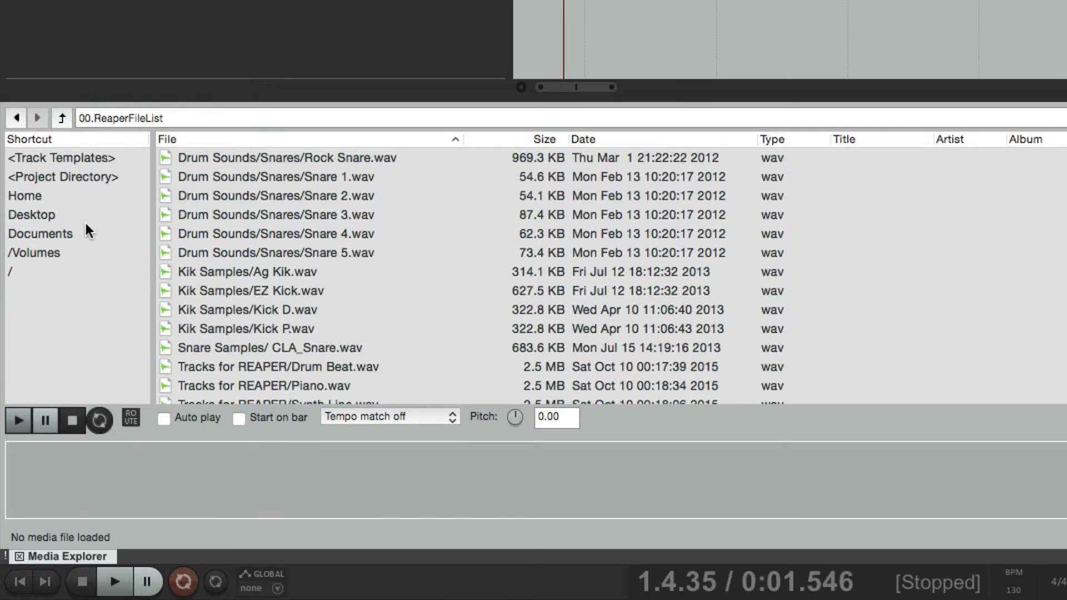
Add the Sound Library folder on the Desktop to the Media Explorer's shortcut list
{"action": "left_click", "coordinate": [86, 221]}
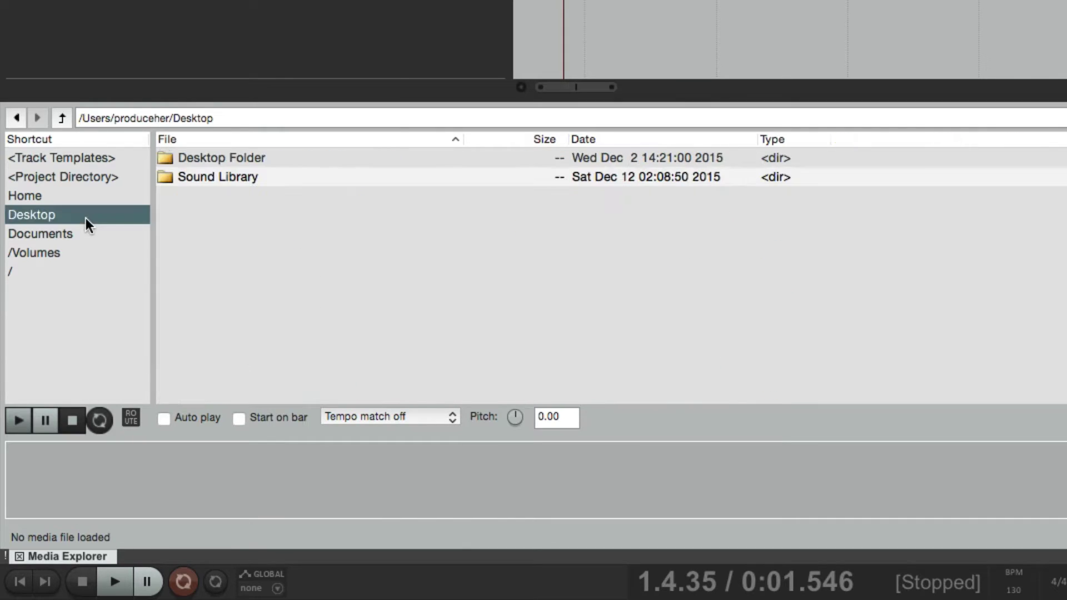
{"action": "right_click", "coordinate": [239, 179]}
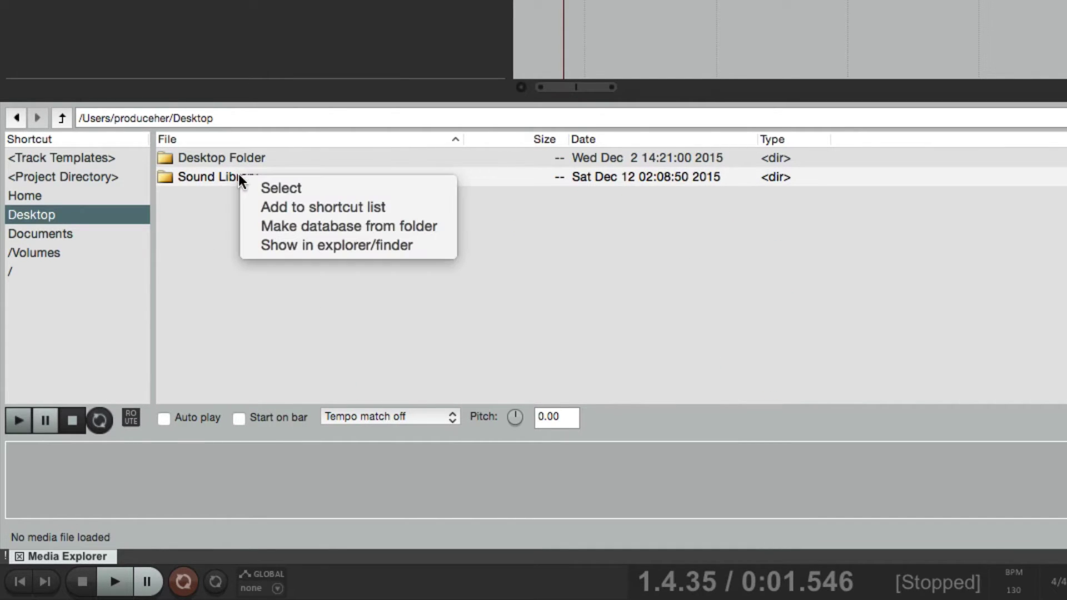
{"action": "left_click", "coordinate": [254, 207]}
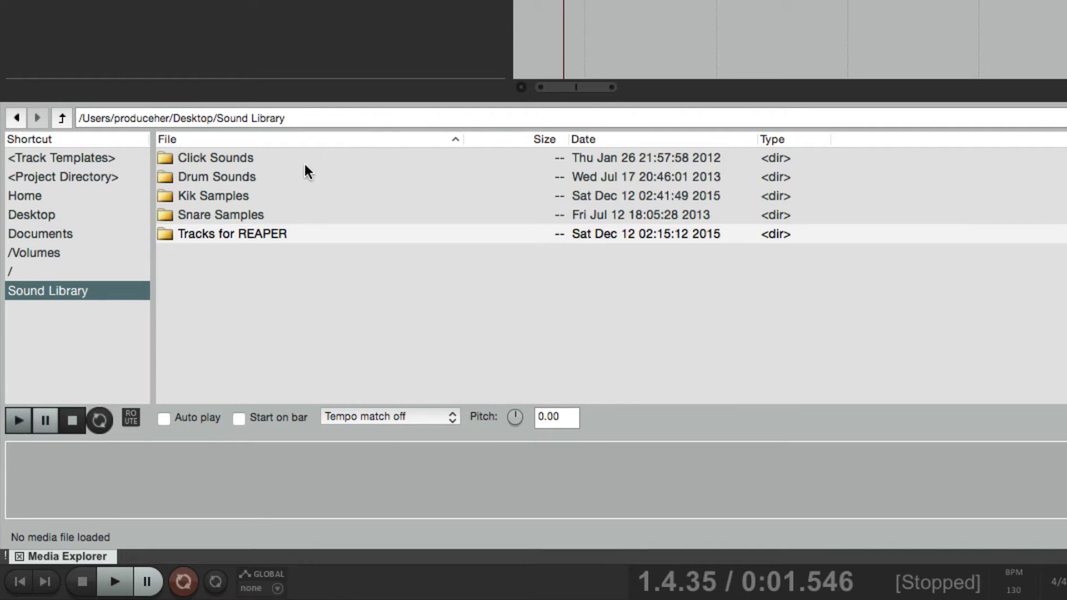
Look into the Drum Sounds folder, search the Sound Library for "kick", and return to the library's top folder
{"action": "double_click", "coordinate": [298, 176]}
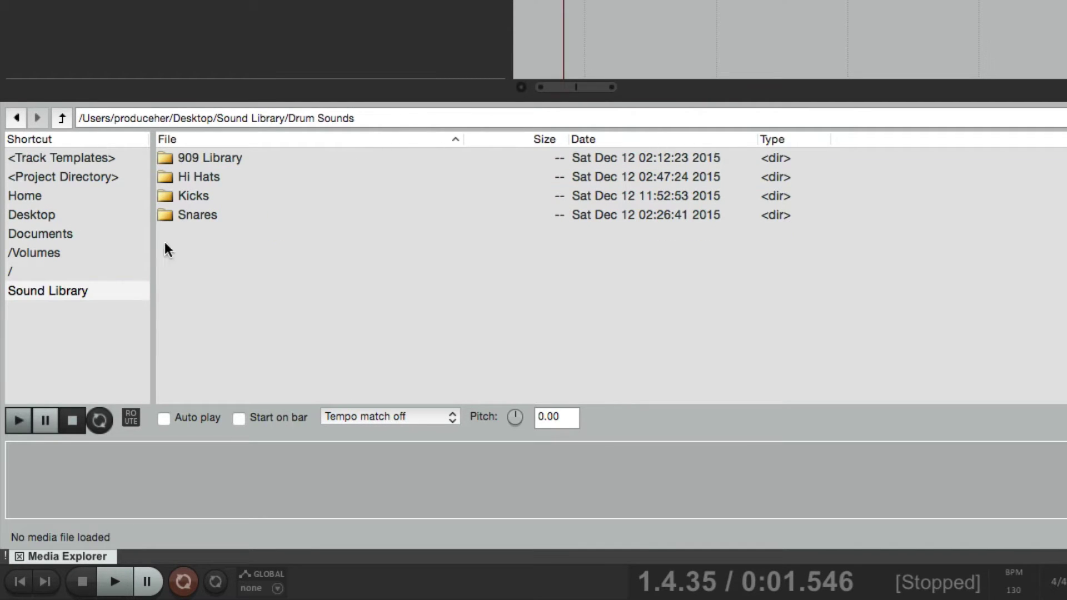
{"action": "left_click", "coordinate": [106, 294]}
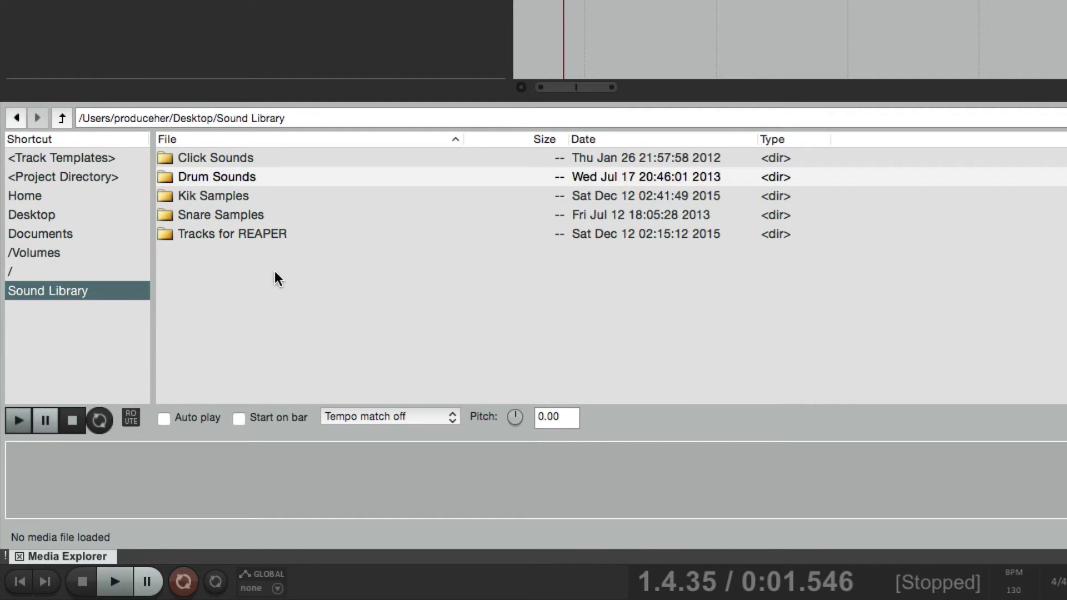
{"action": "left_click", "coordinate": [670, 119]}
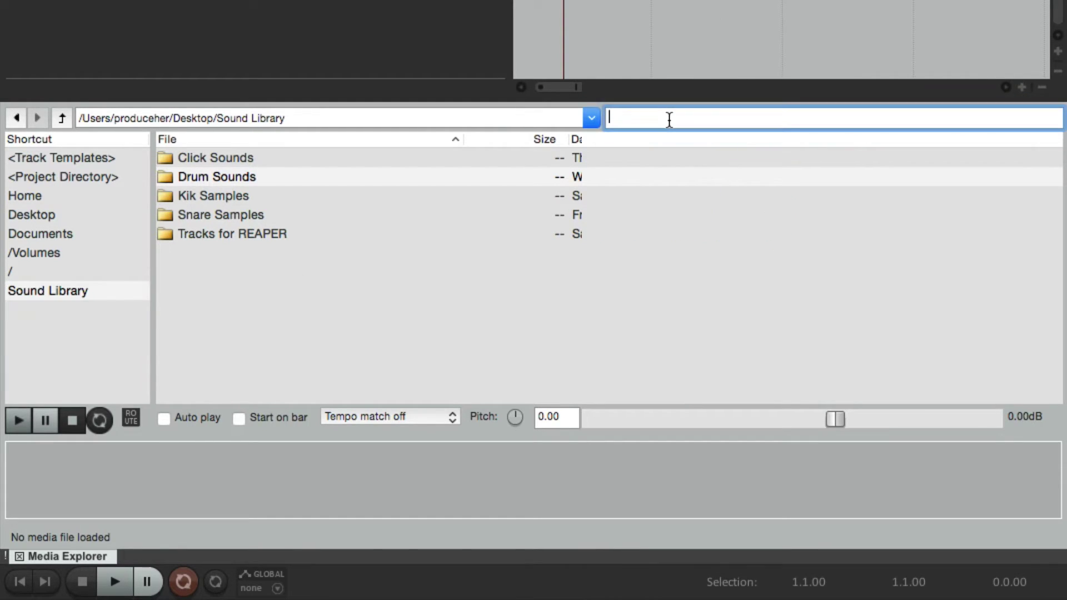
{"action": "type", "text": "kick"}
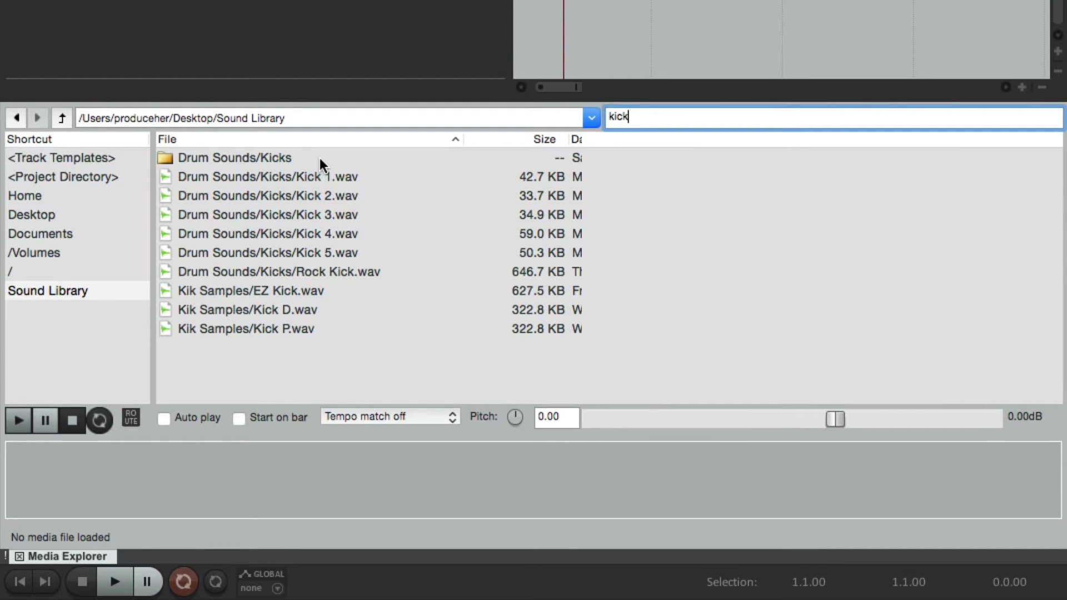
{"action": "double_click", "coordinate": [264, 163]}
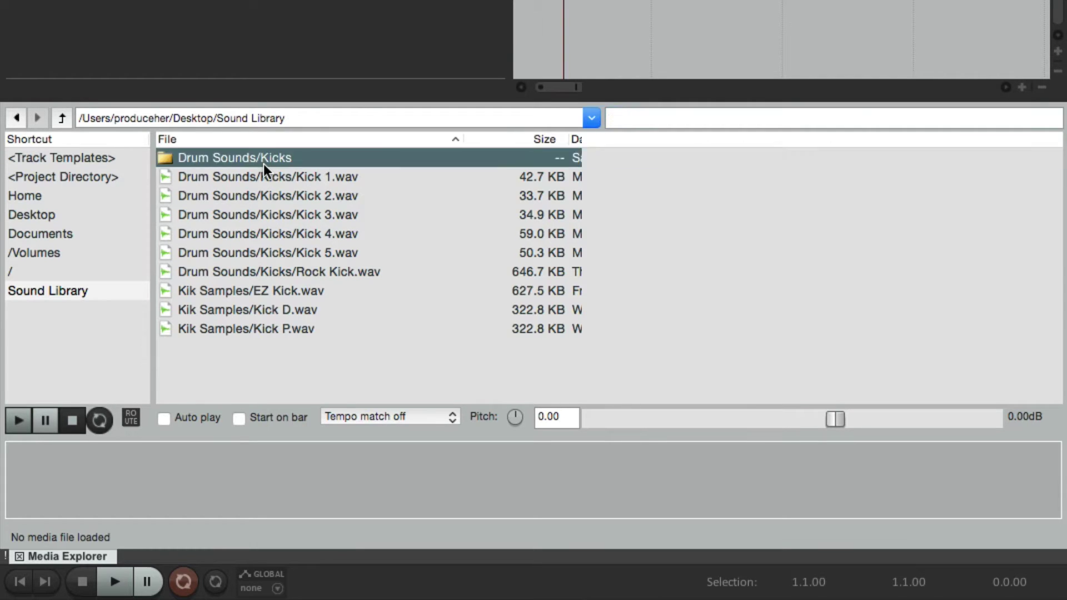
{"action": "left_click", "coordinate": [38, 291]}
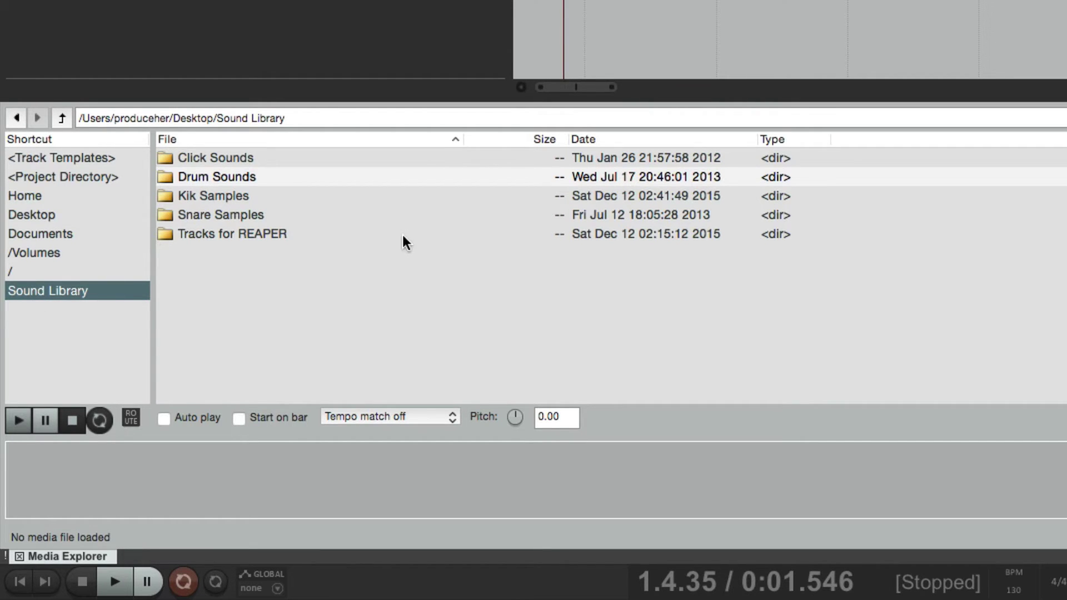
Remove the Sound Library shortcut from the shortcut list
{"action": "right_click", "coordinate": [113, 287]}
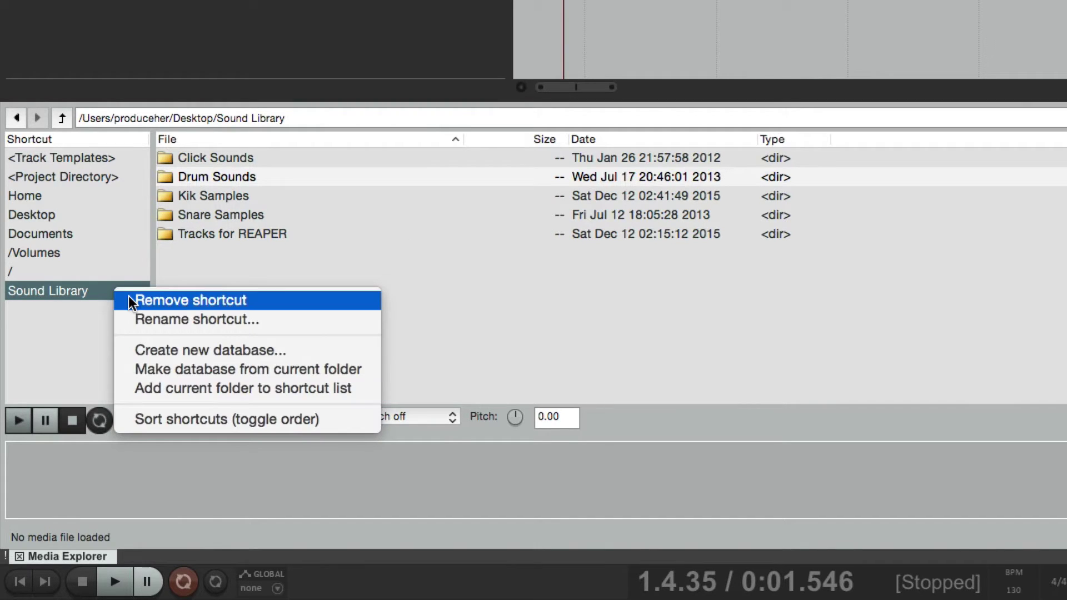
{"action": "left_click", "coordinate": [129, 300]}
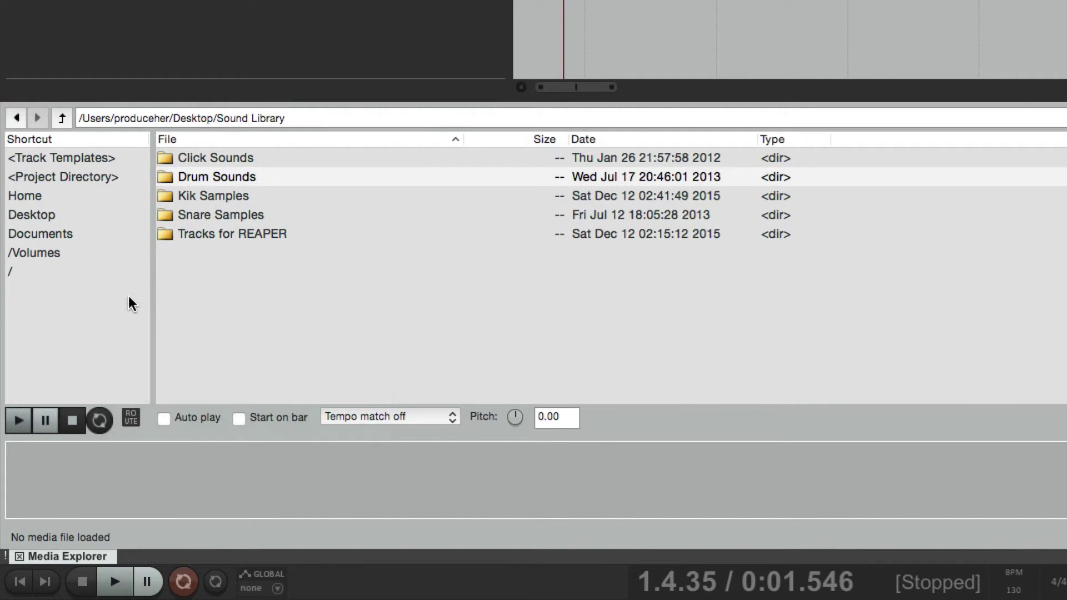
Add the Desktop's Sound Library folder to the shortcut list again
{"action": "left_click", "coordinate": [89, 214]}
{"action": "right_click", "coordinate": [201, 181]}
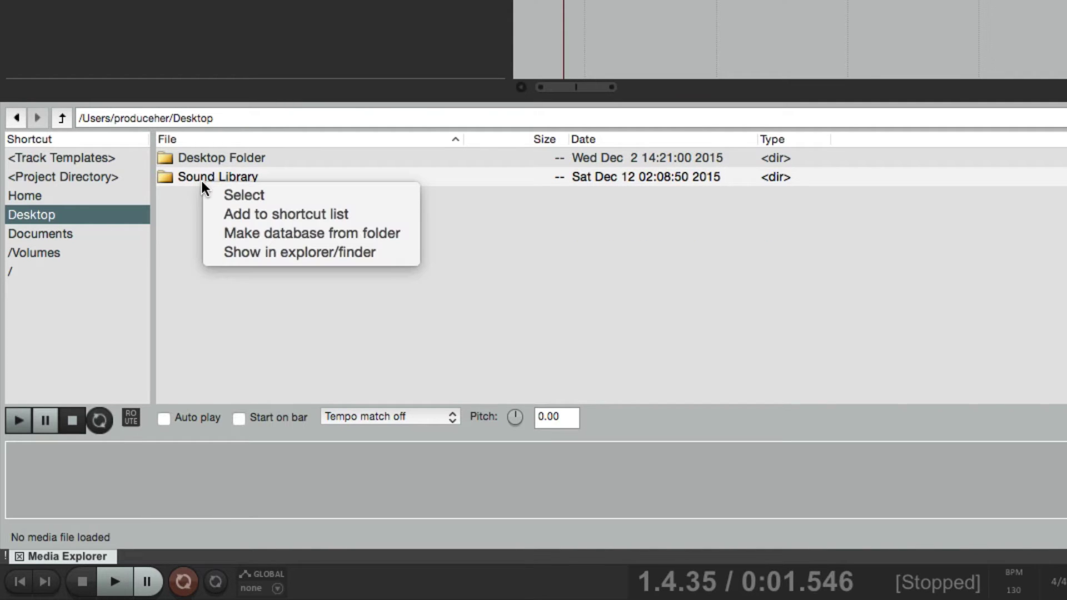
{"action": "left_click", "coordinate": [216, 209]}
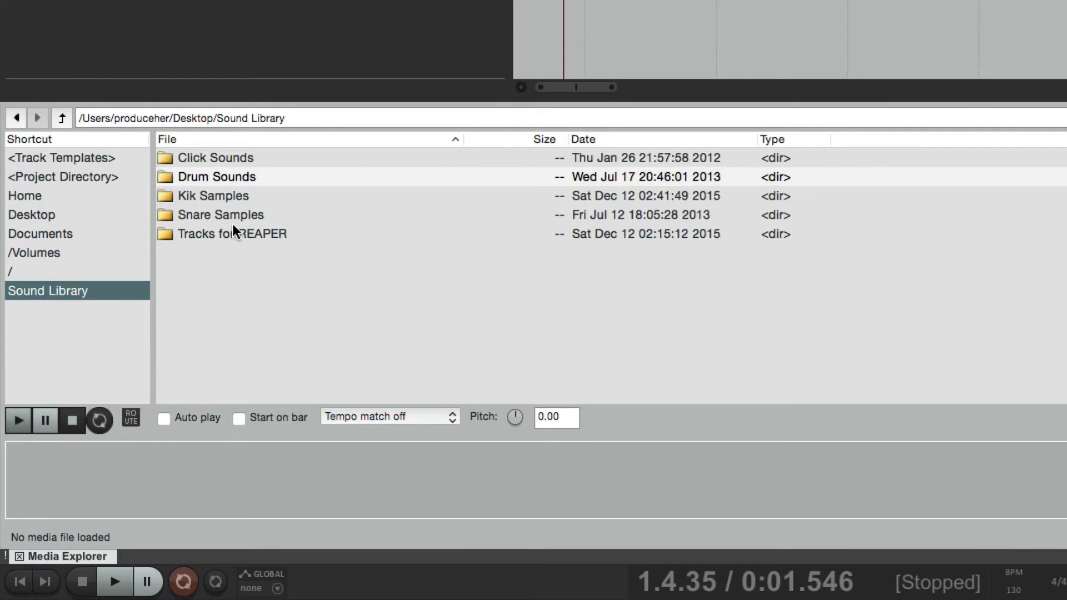
Open the Tracks for REAPER folder in the Sound Library and preview Drum Beat.wav
{"action": "double_click", "coordinate": [231, 234]}
{"action": "left_click", "coordinate": [281, 158]}
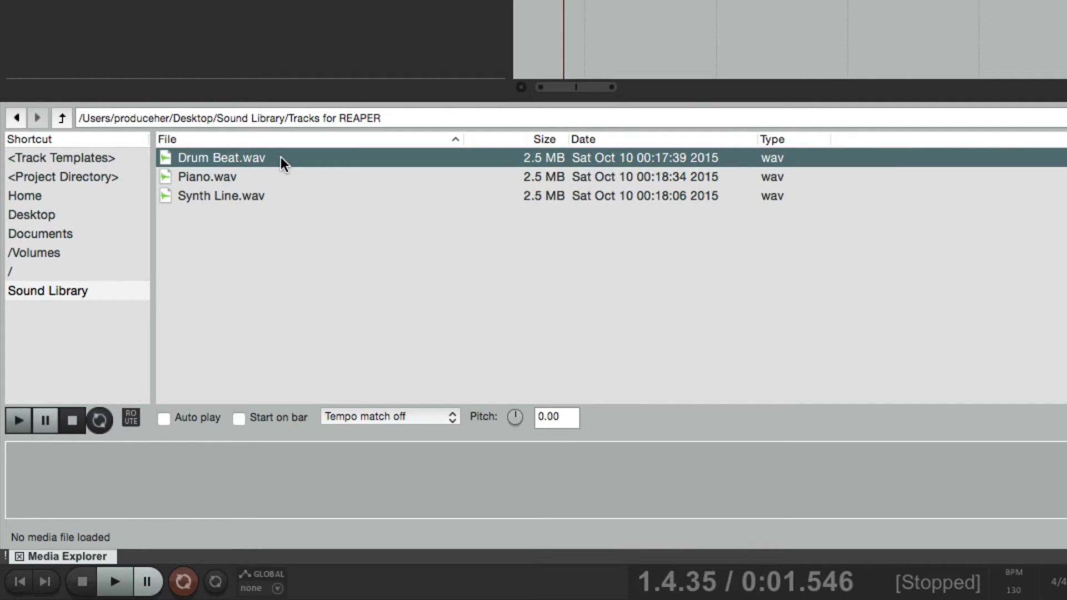
{"action": "left_click", "coordinate": [20, 421]}
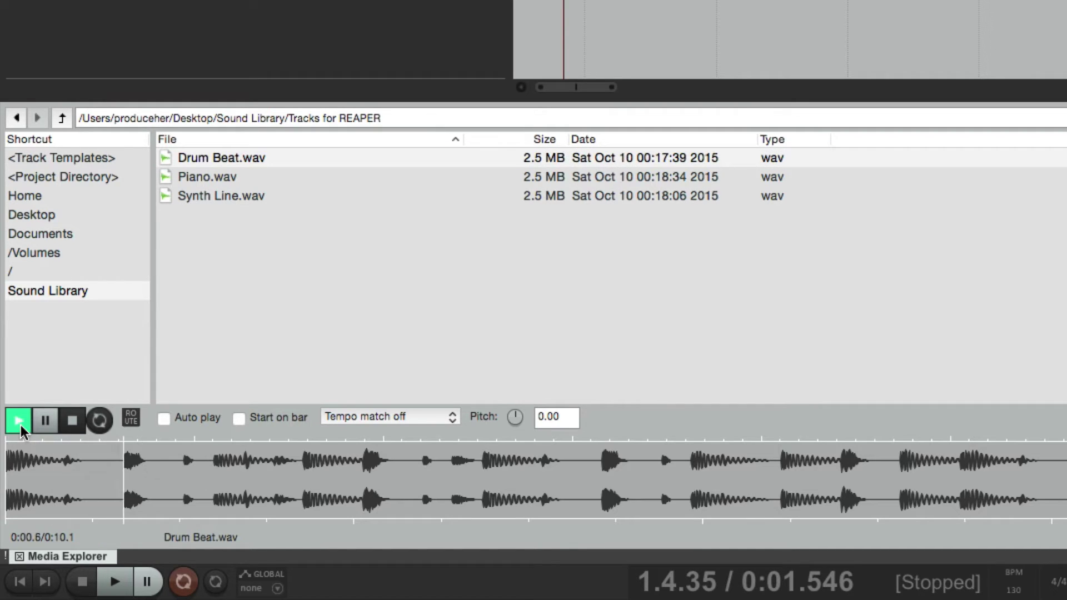
Audition Piano.wav, Synth Line.wav and Drum Beat.wav with Auto play enabled, and turn Auto play back off
{"action": "left_click", "coordinate": [73, 422]}
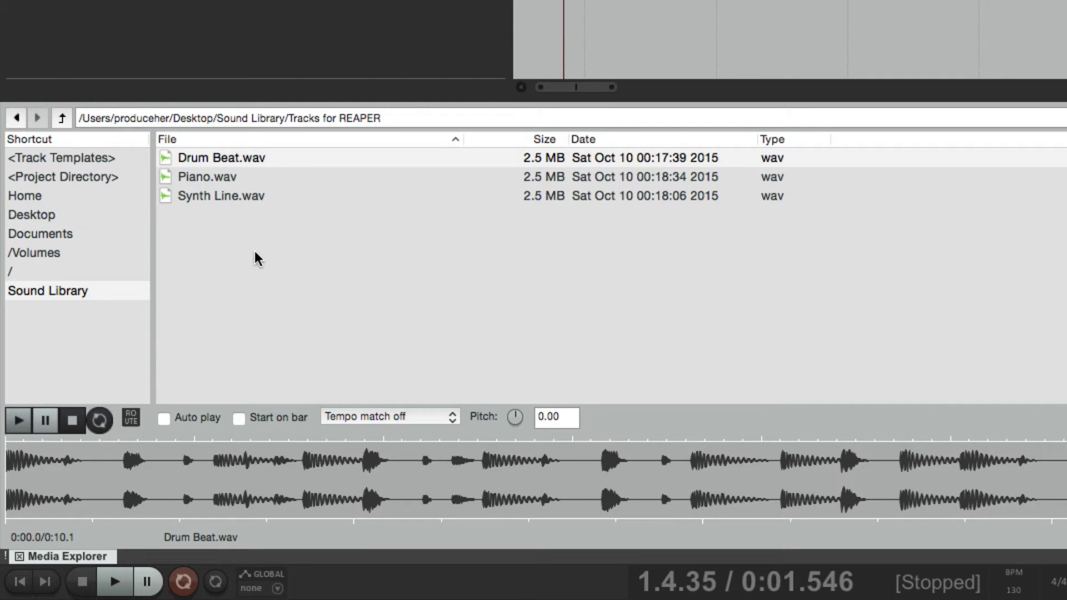
{"action": "left_click", "coordinate": [163, 418]}
{"action": "left_click", "coordinate": [232, 177]}
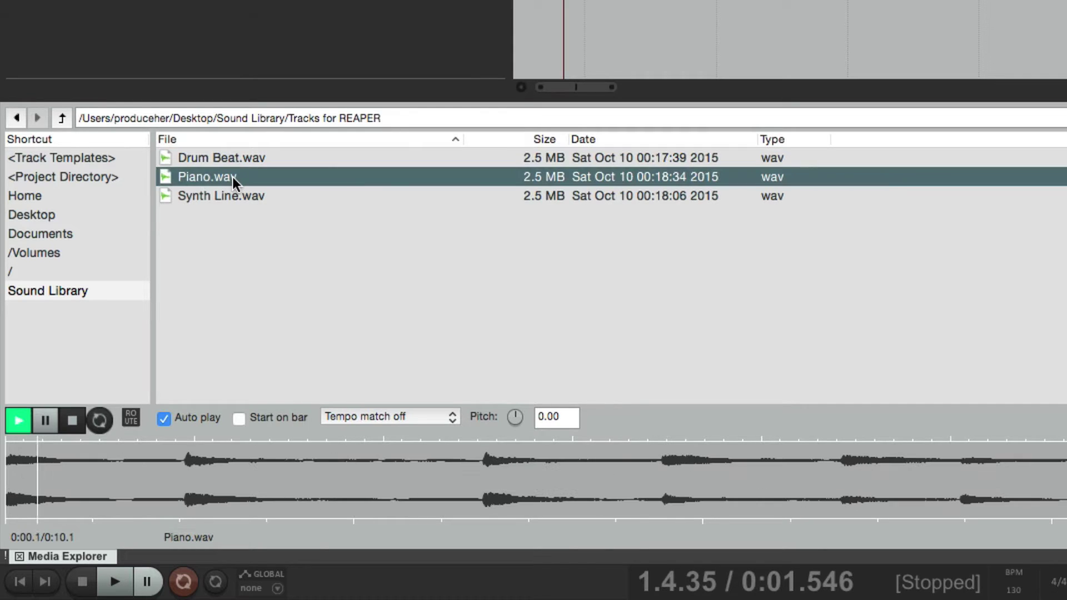
{"action": "left_click", "coordinate": [252, 194]}
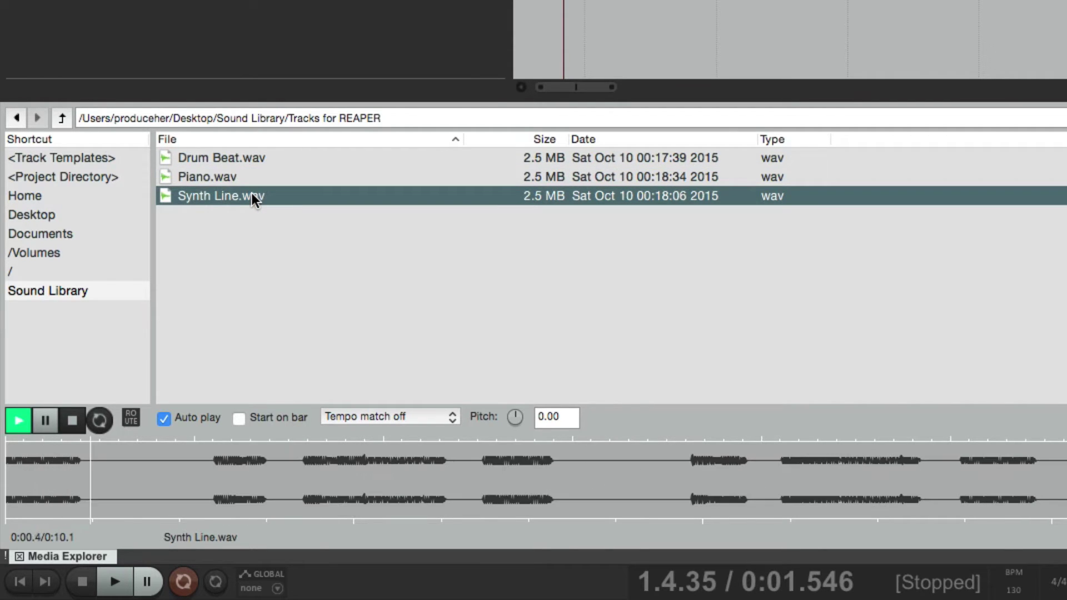
{"action": "left_click", "coordinate": [251, 159]}
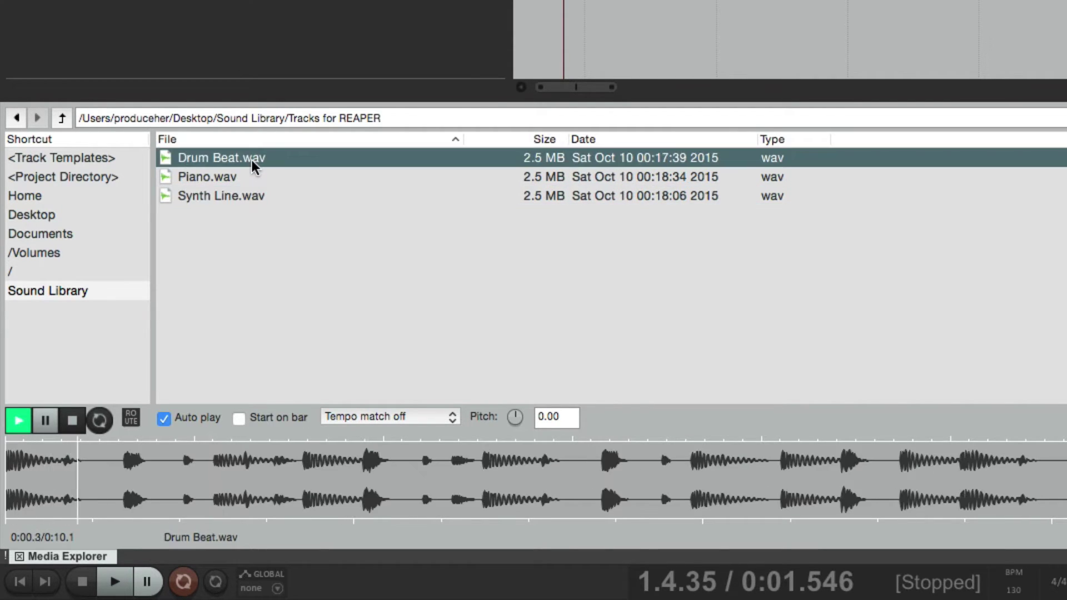
{"action": "key", "text": "space"}
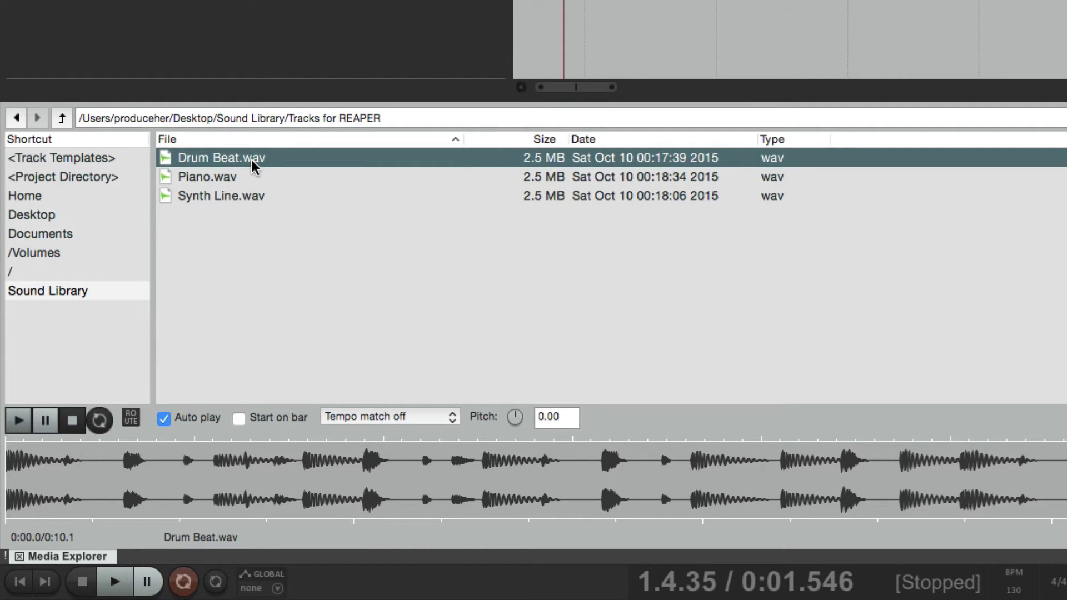
{"action": "left_click", "coordinate": [163, 419]}
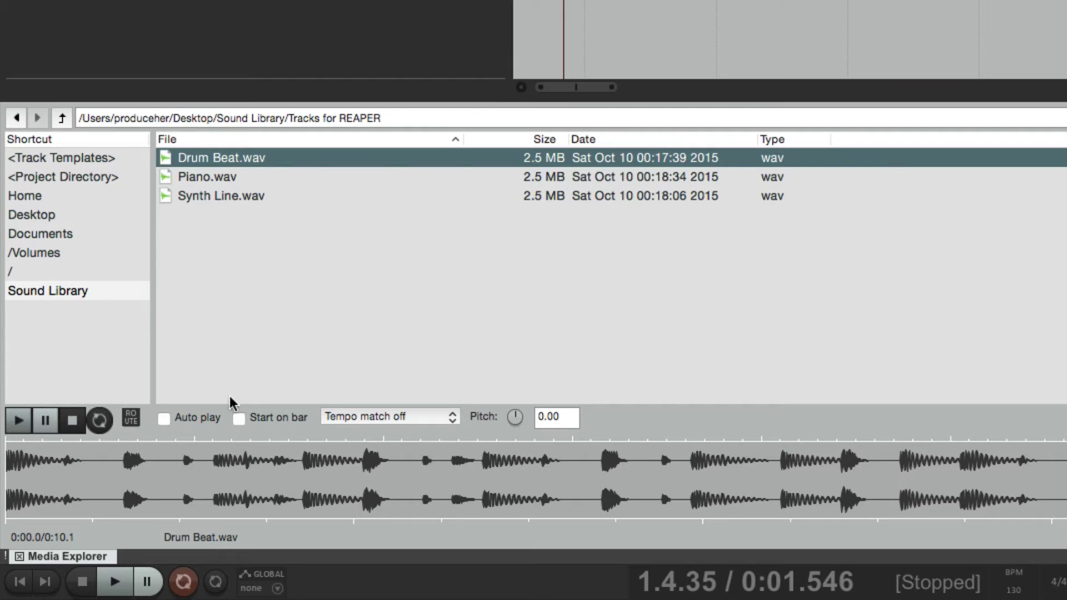
Preview Piano.wav, Drum Beat.wav and Synth Line.wav one after another, starting and stopping each file manually
{"action": "left_click", "coordinate": [261, 179]}
{"action": "key", "text": "space"}
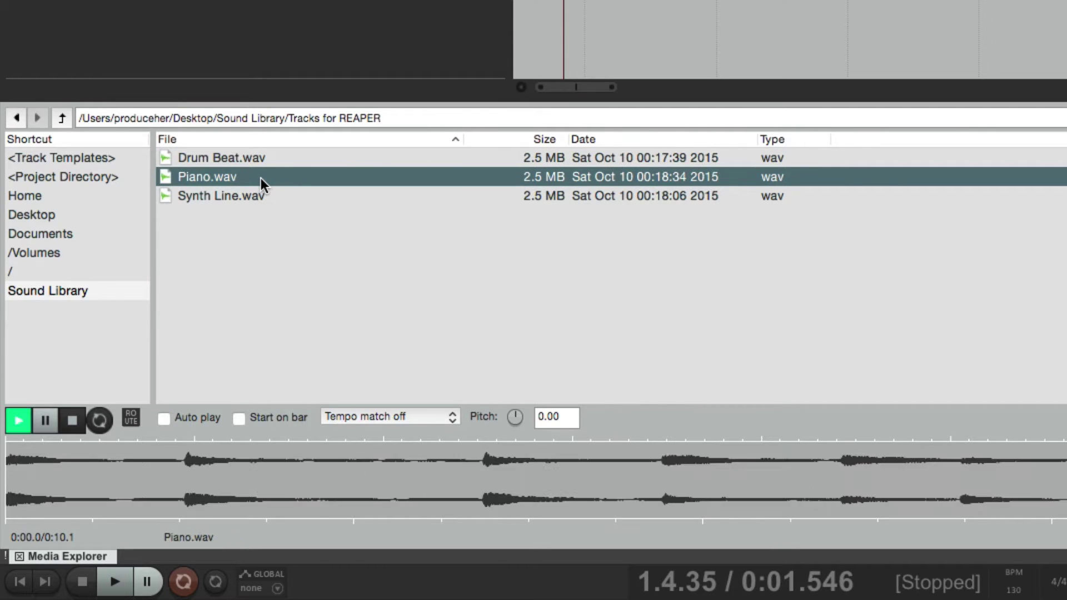
{"action": "key", "text": "space"}
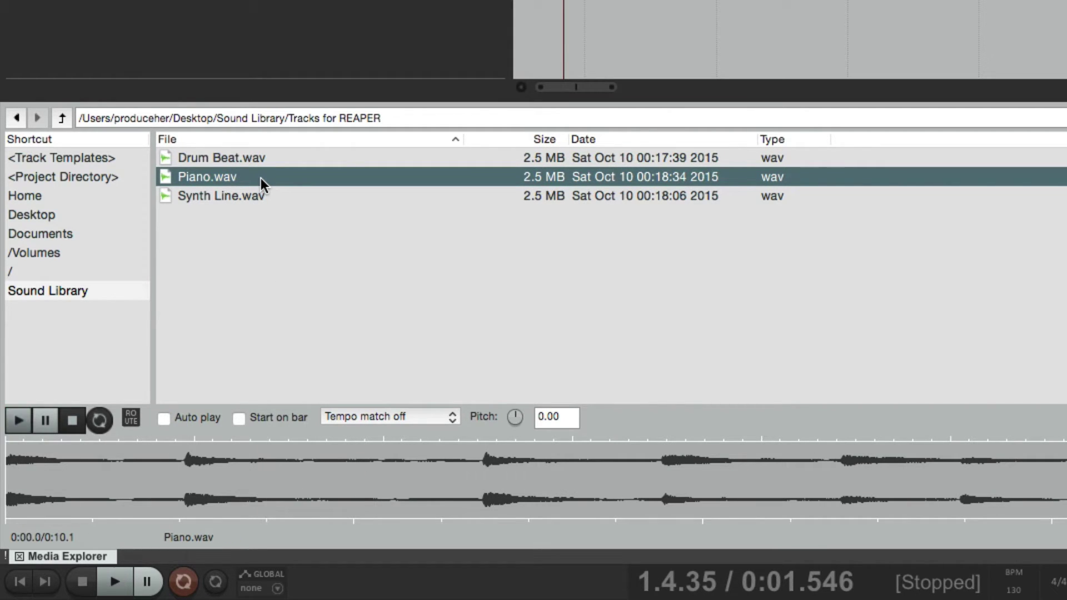
{"action": "left_click", "coordinate": [286, 160]}
{"action": "key", "text": "space"}
{"action": "key", "text": "space"}
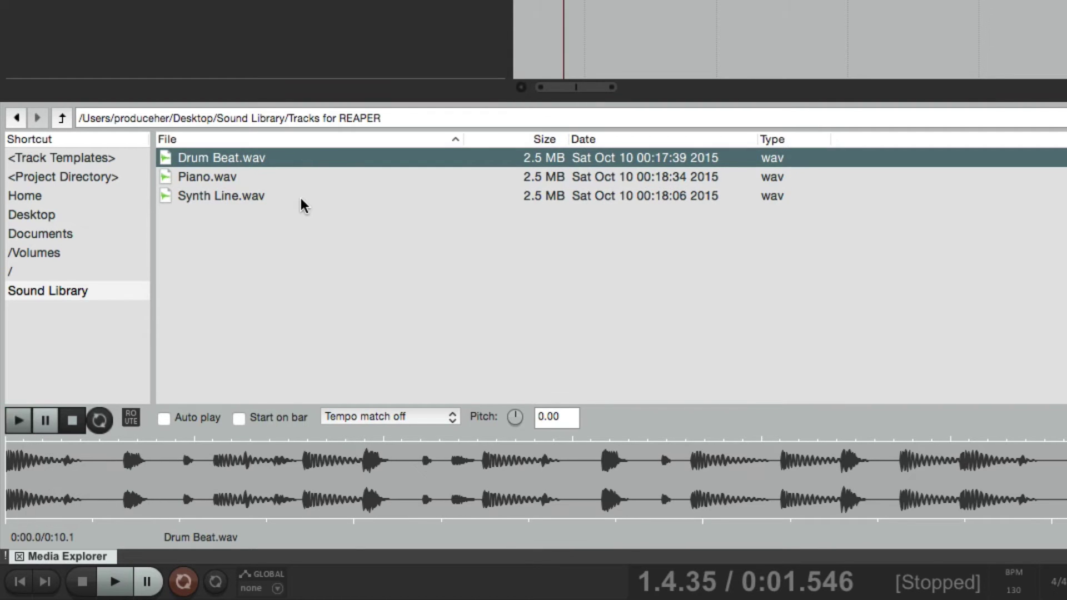
{"action": "left_click", "coordinate": [301, 198]}
{"action": "key", "text": "space"}
{"action": "key", "text": "space"}
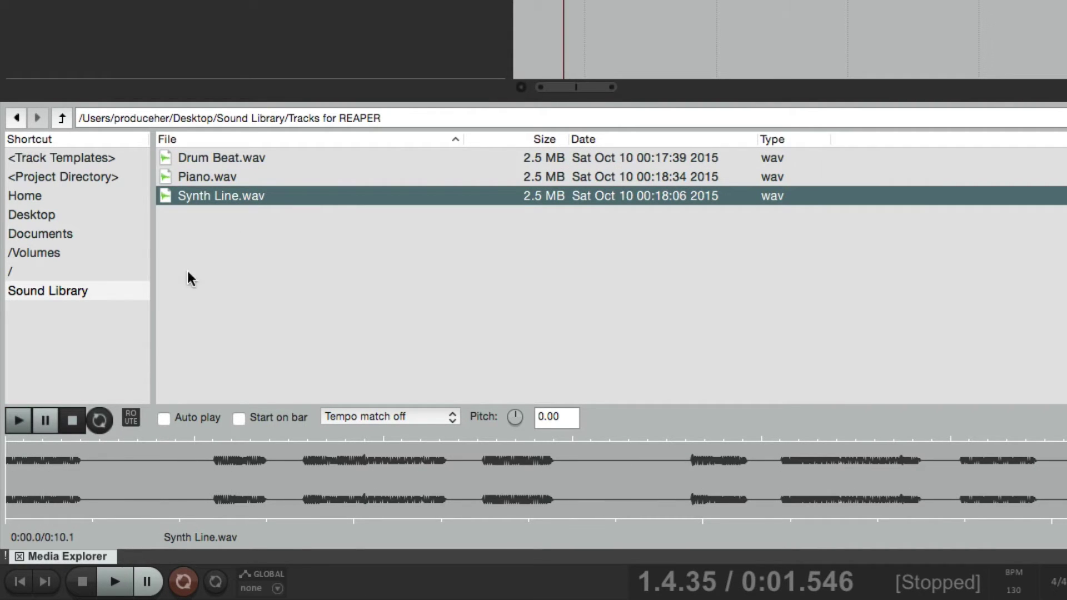
Turn on repeat for the Media Explorer's file preview
{"action": "left_click", "coordinate": [100, 424]}
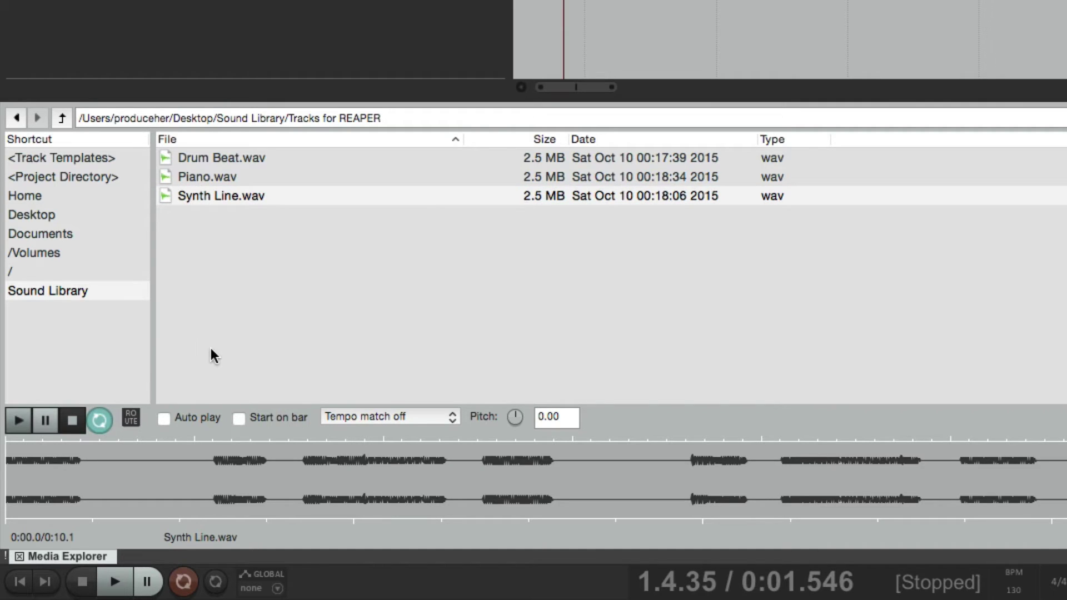
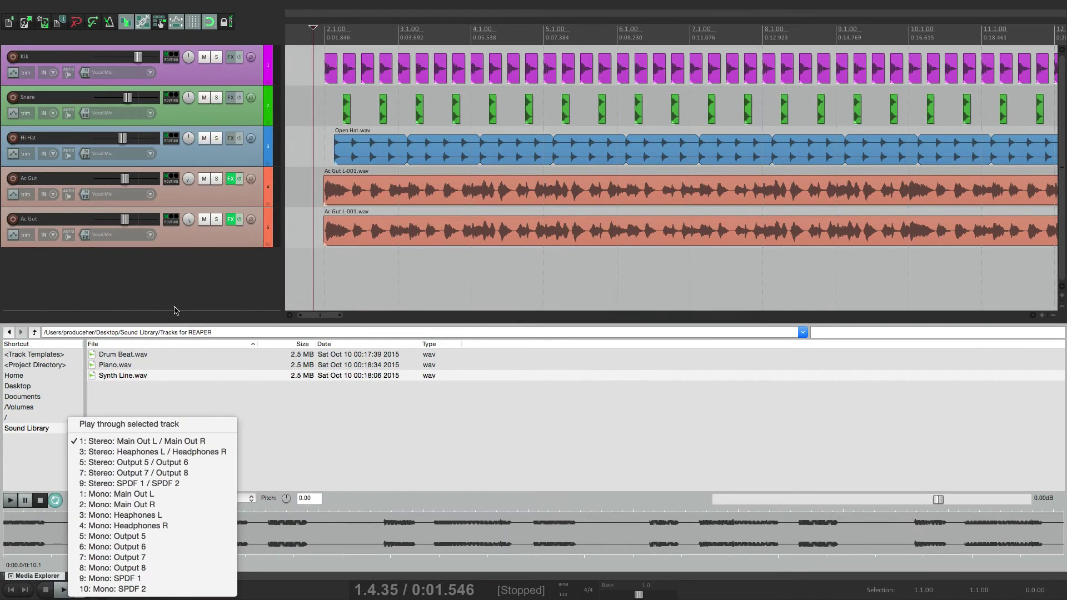
Add an empty track below the two Ac Gut tracks and insert the VST RezFilter (x86) (mda) on it
{"action": "left_click", "coordinate": [198, 267]}
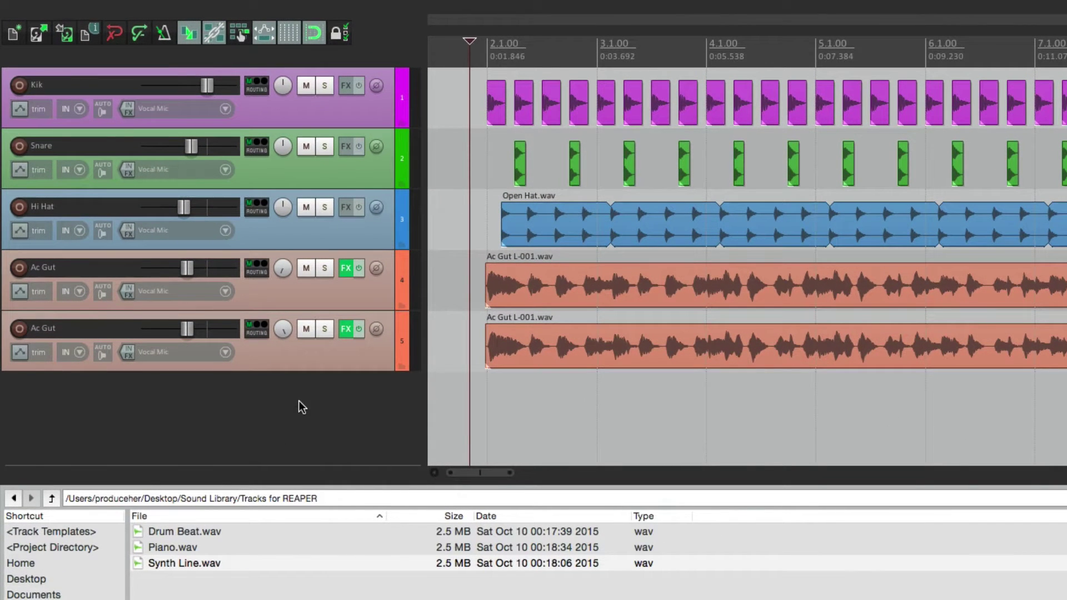
{"action": "double_click", "coordinate": [201, 271]}
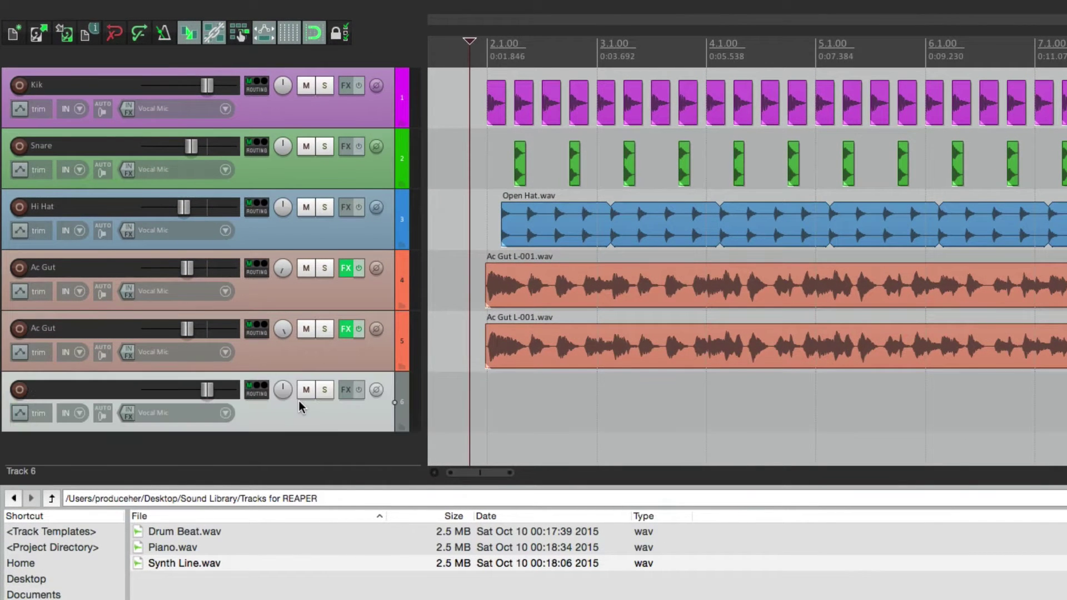
{"action": "left_click", "coordinate": [346, 390]}
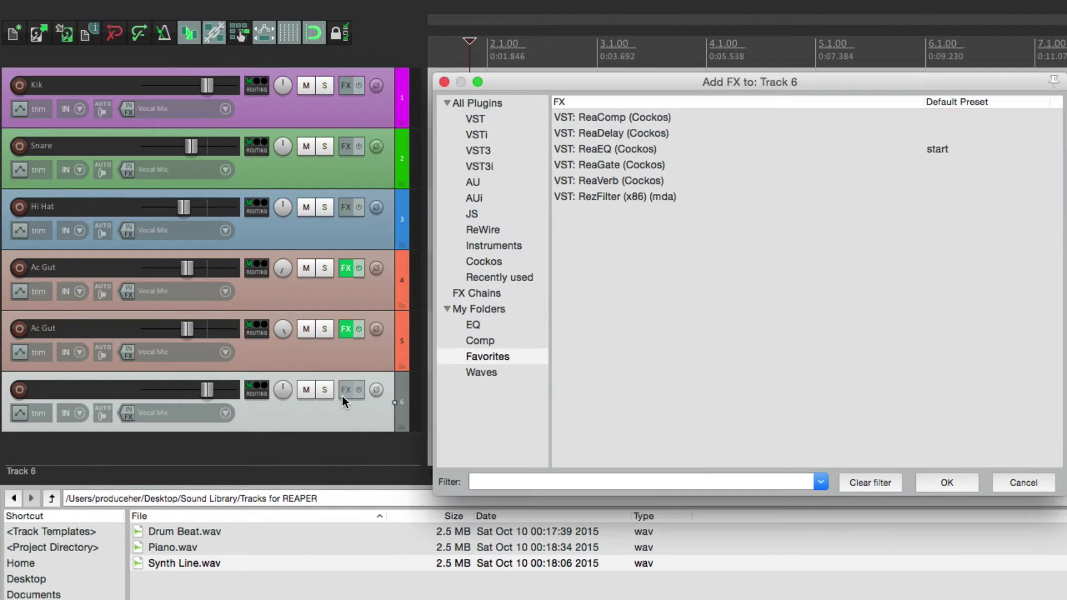
{"action": "double_click", "coordinate": [588, 198]}
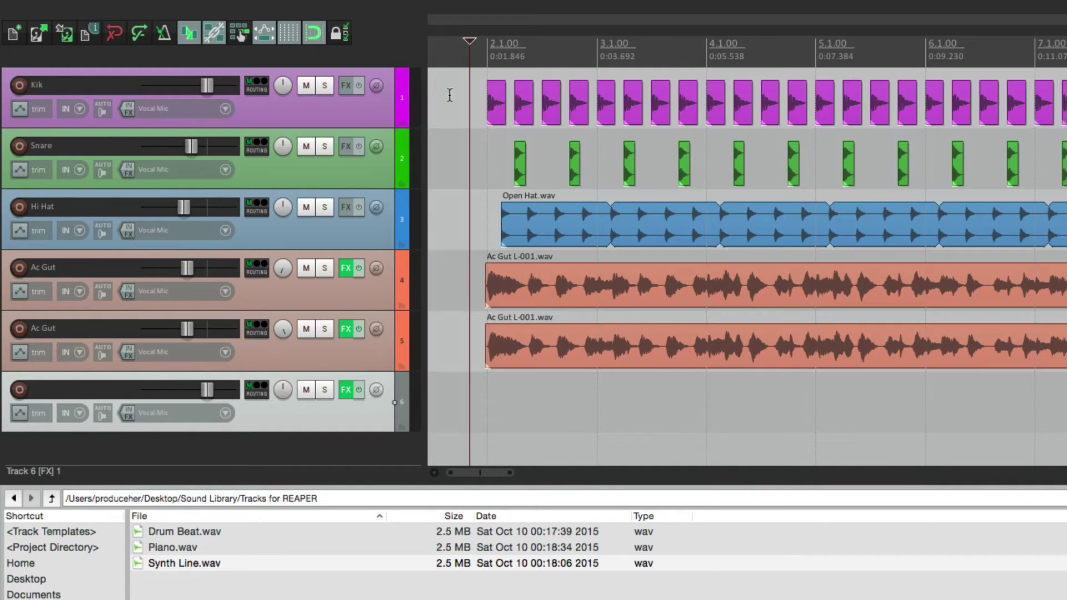
{"action": "left_click", "coordinate": [437, 78]}
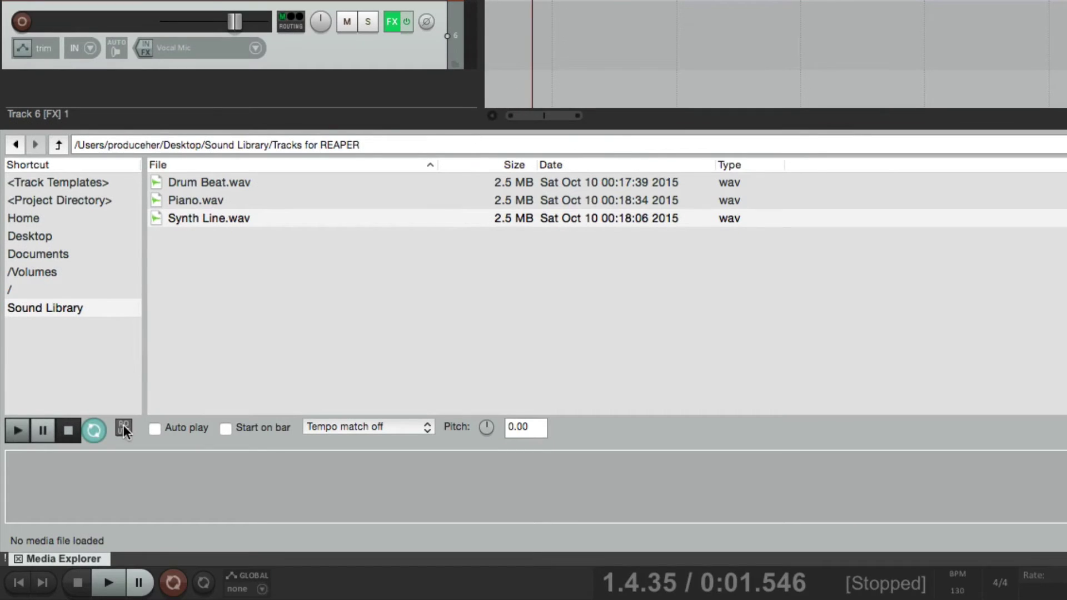
Route the file preview to play through the selected track and audition Drum Beat.wav through it
{"action": "left_click", "coordinate": [123, 427]}
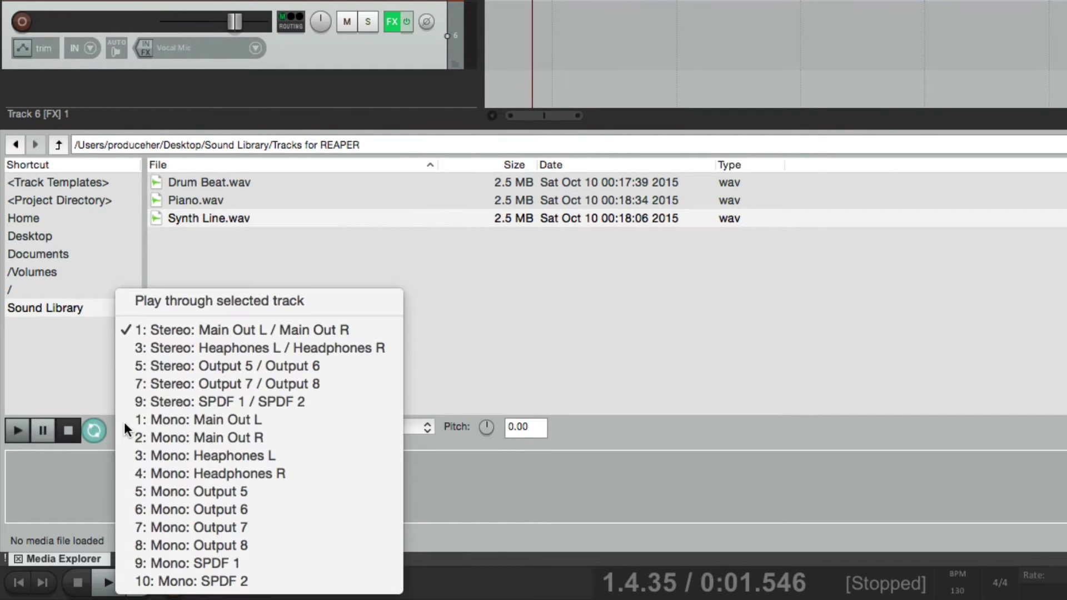
{"action": "left_click", "coordinate": [139, 305]}
{"action": "left_click", "coordinate": [285, 187]}
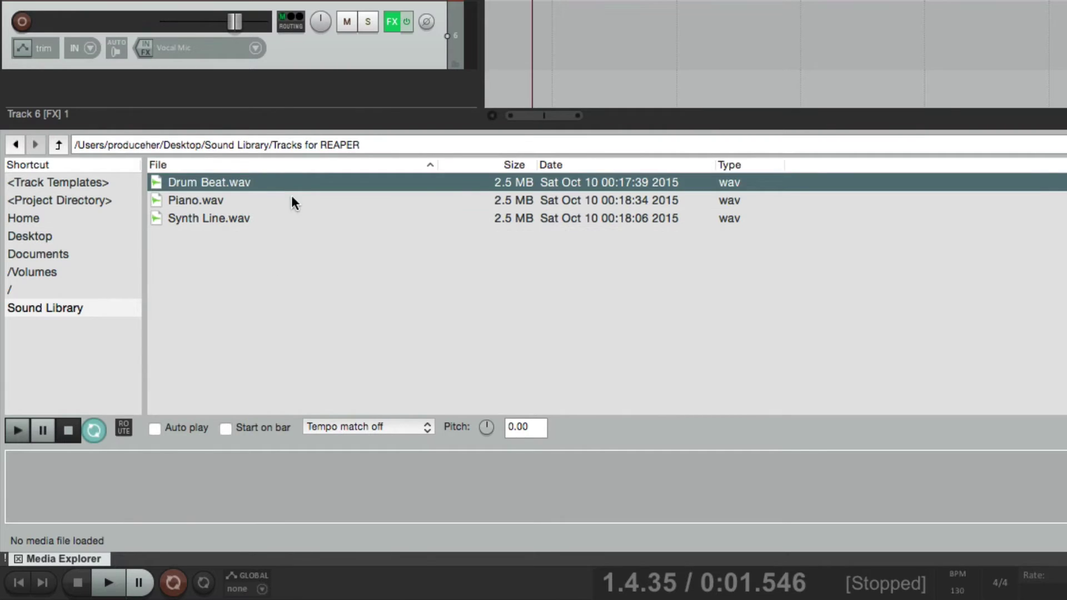
{"action": "key", "text": "space"}
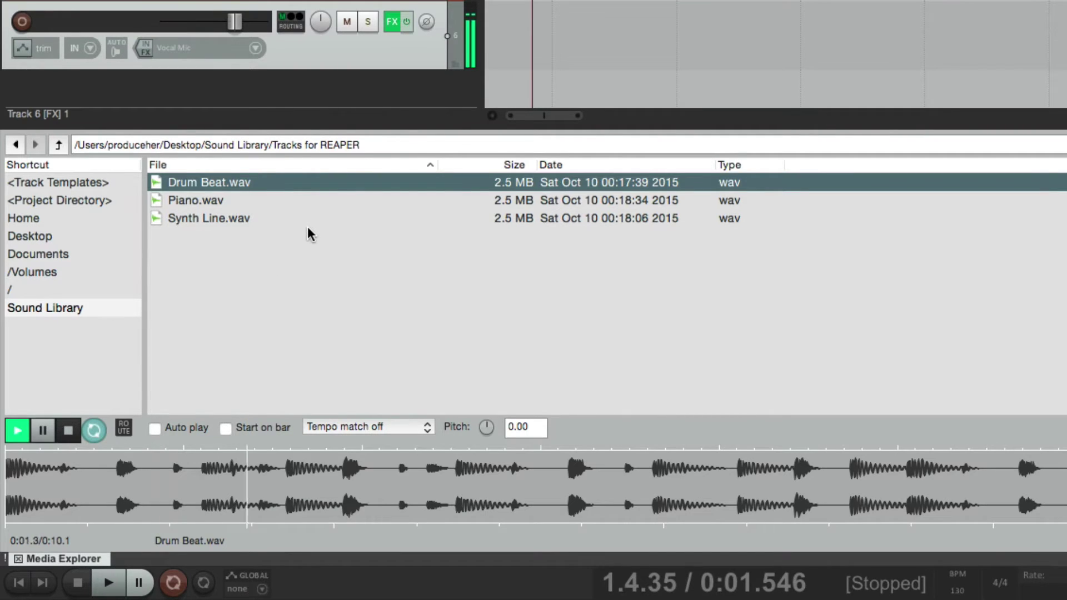
{"action": "key", "text": "space"}
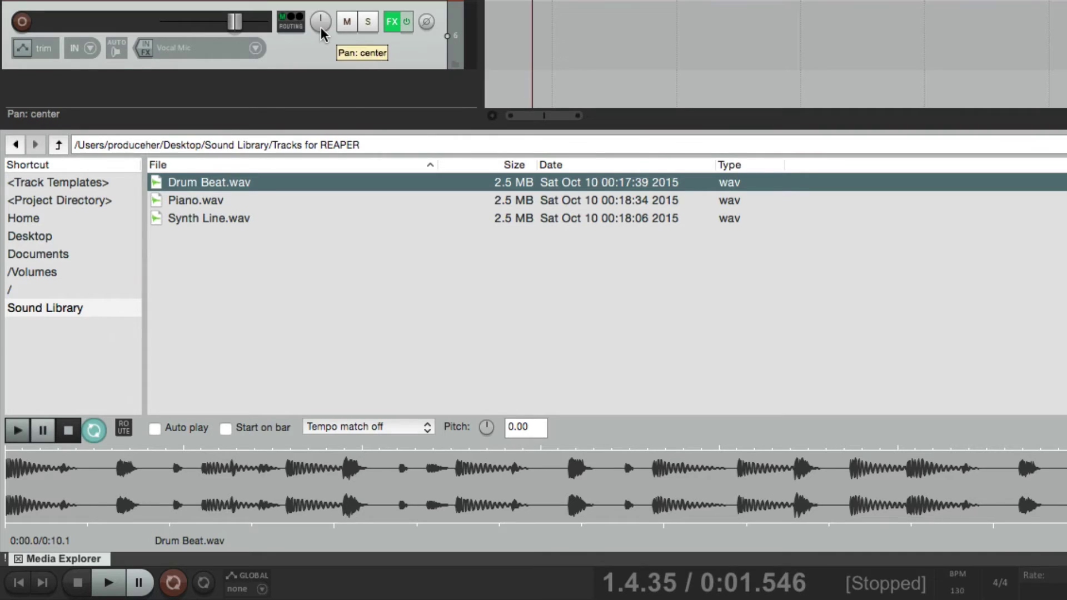
Preview Drum Beat.wav with track 6 panned 100% left, and reset the track's pan to center
{"action": "left_click_drag", "start_coordinate": [320, 22], "coordinate": [320, 55]}
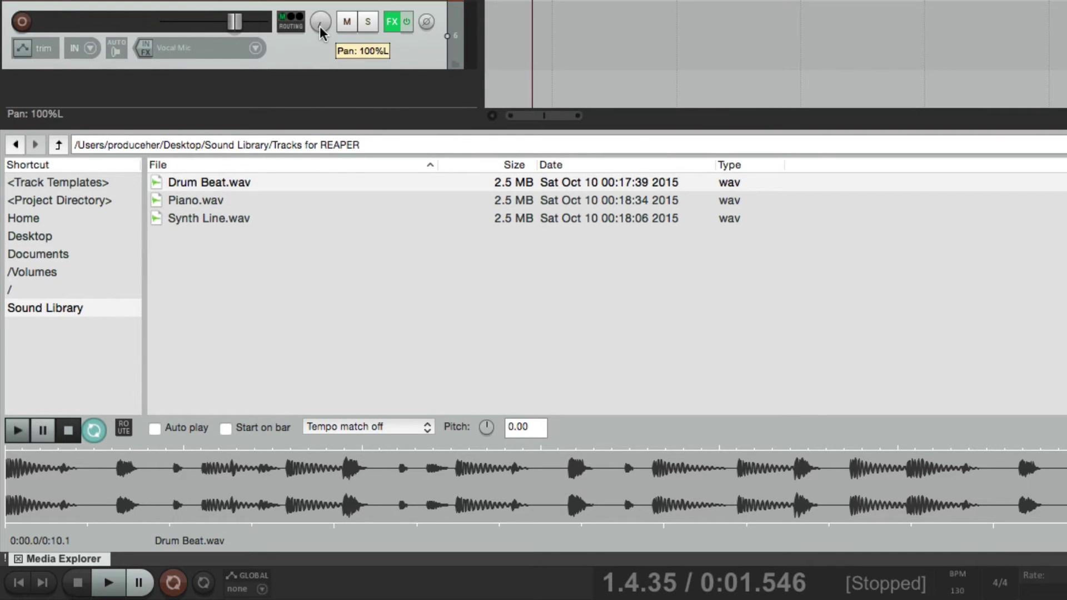
{"action": "double_click", "coordinate": [288, 186]}
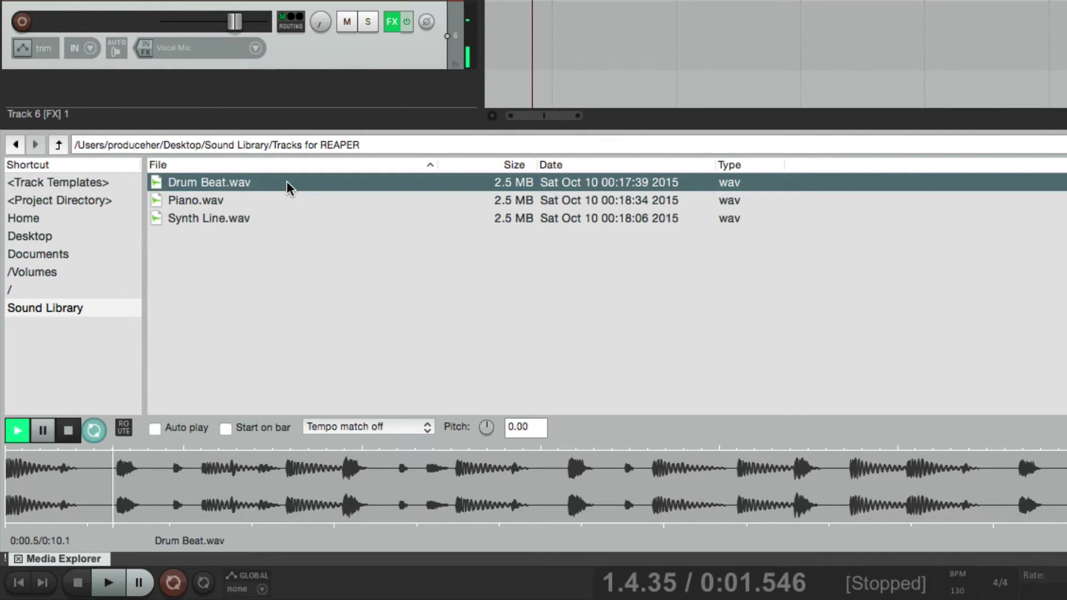
{"action": "key", "text": "space"}
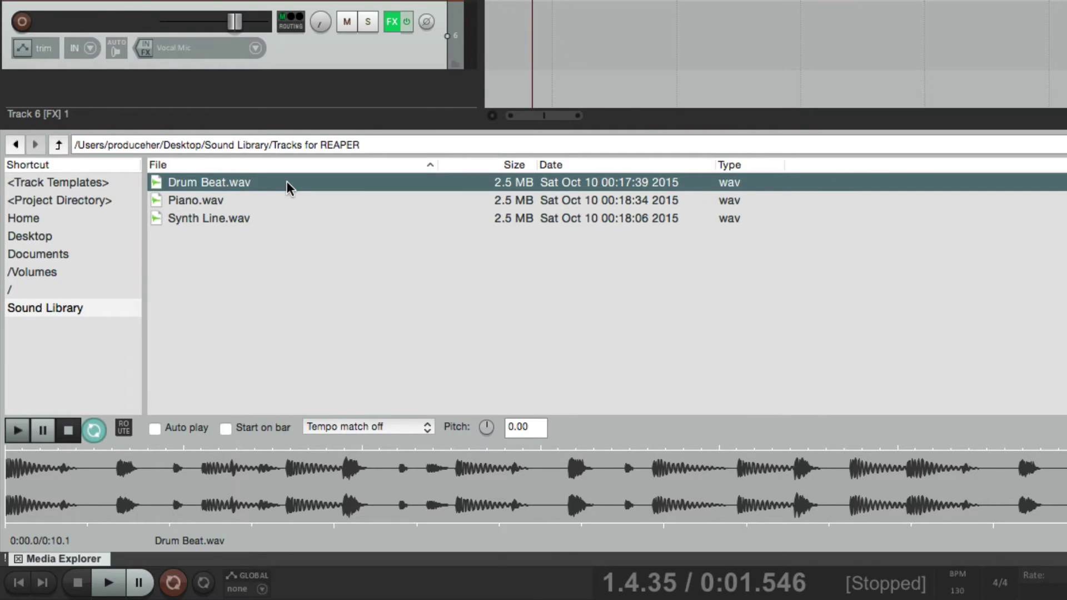
{"action": "double_click", "coordinate": [321, 22]}
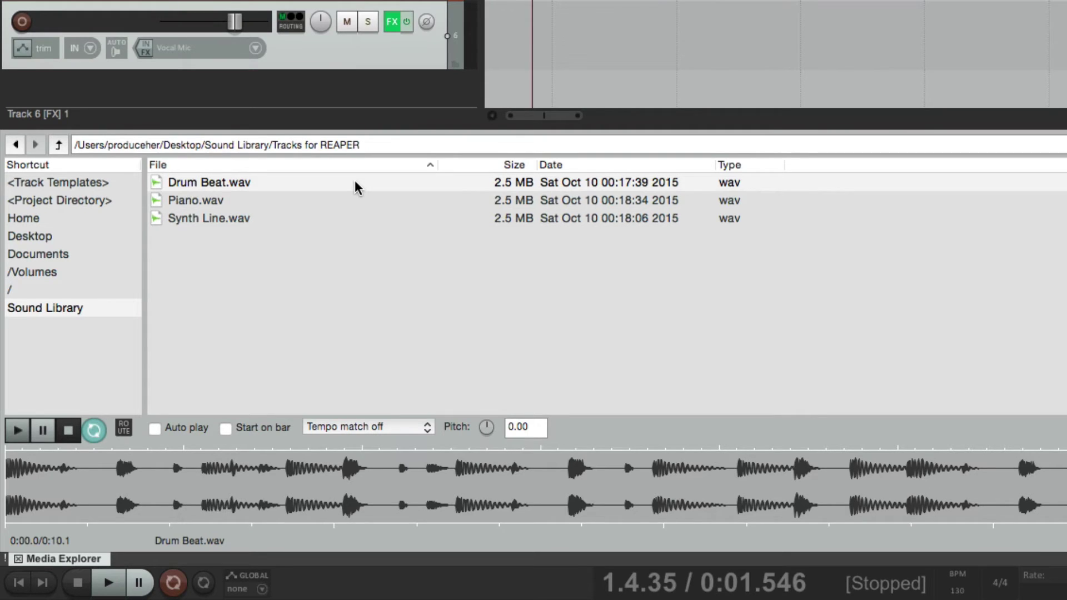
Preview Piano.wav and Synth Line.wav through track 6 with its filter effect, and stop playback
{"action": "left_click", "coordinate": [329, 206]}
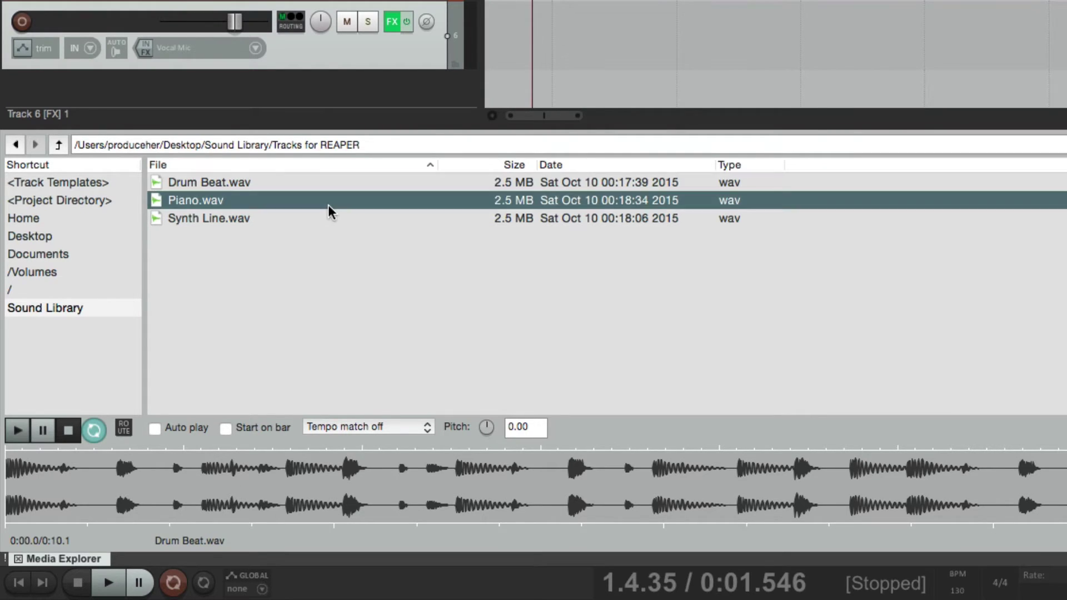
{"action": "key", "text": "space"}
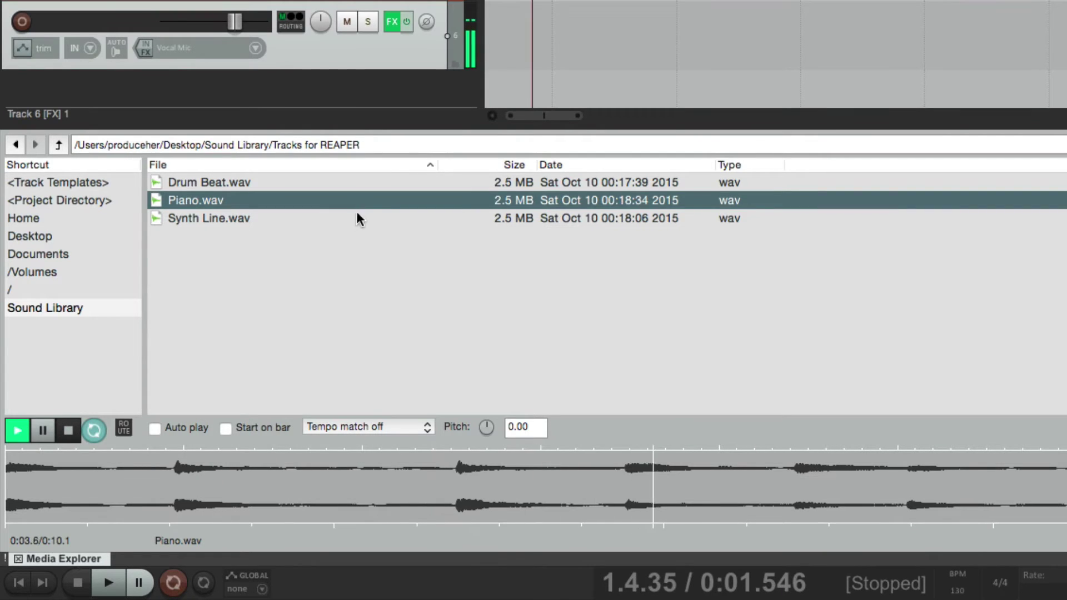
{"action": "left_click", "coordinate": [337, 217]}
{"action": "key", "text": "space"}
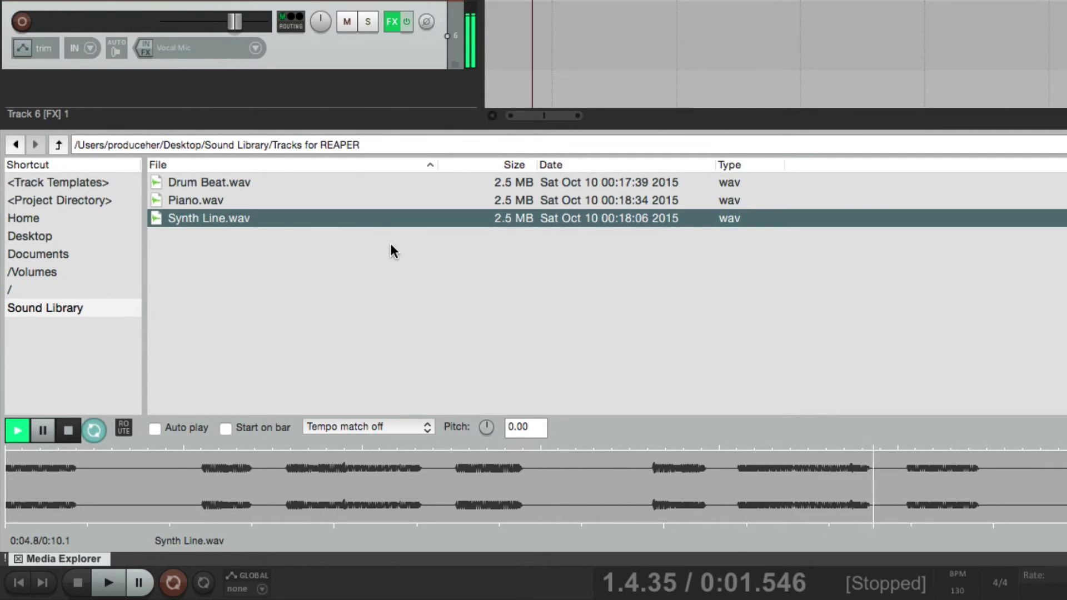
{"action": "key", "text": "space"}
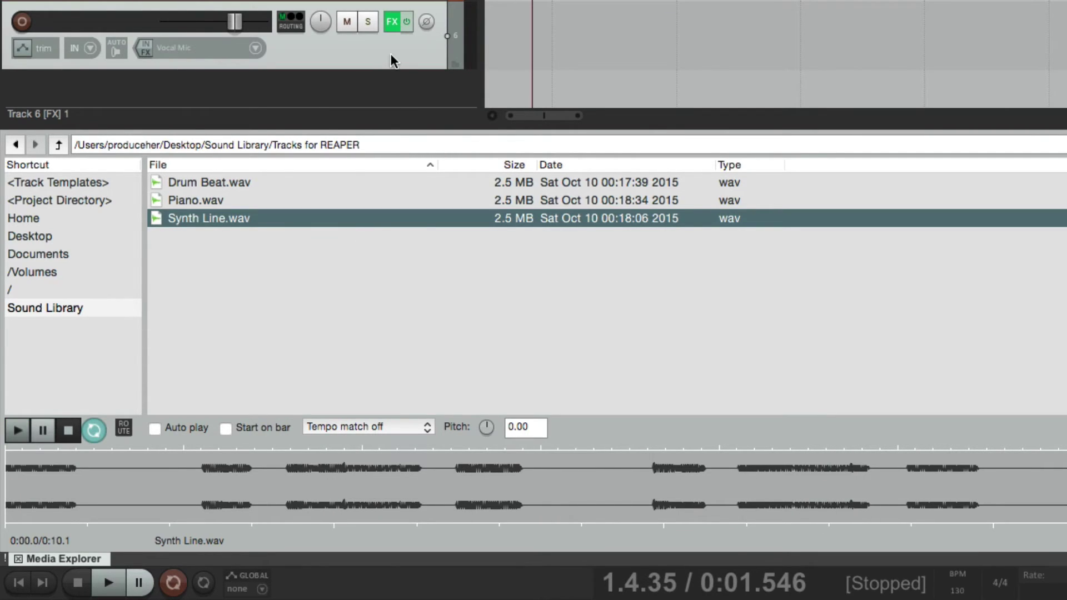
Delete track 6 and route the file preview to the stereo output Main Out L / Main Out R
{"action": "left_click", "coordinate": [392, 60]}
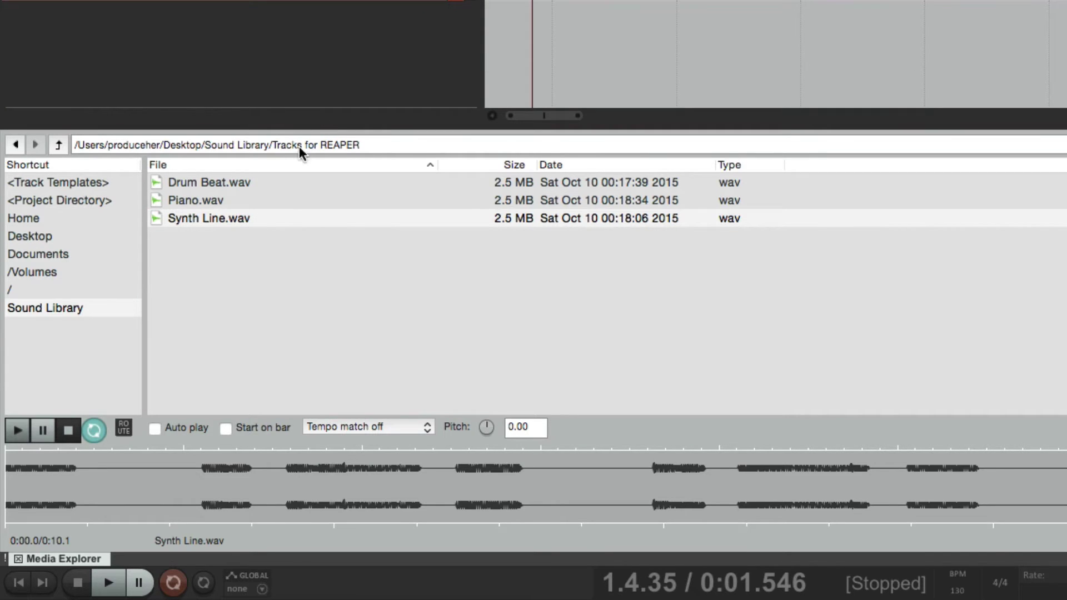
{"action": "left_click", "coordinate": [123, 428]}
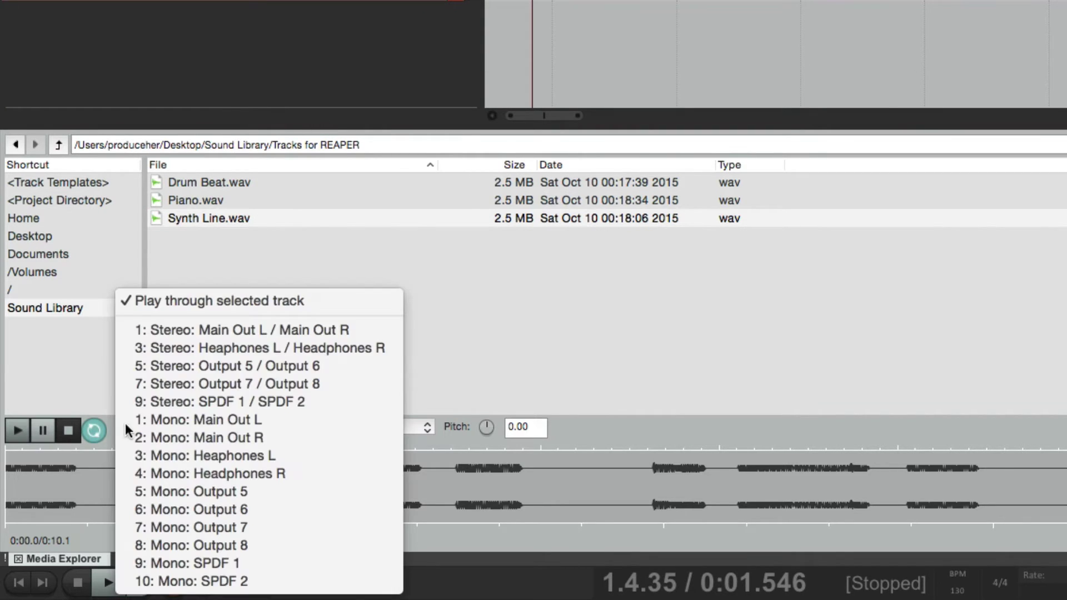
{"action": "left_click", "coordinate": [129, 329]}
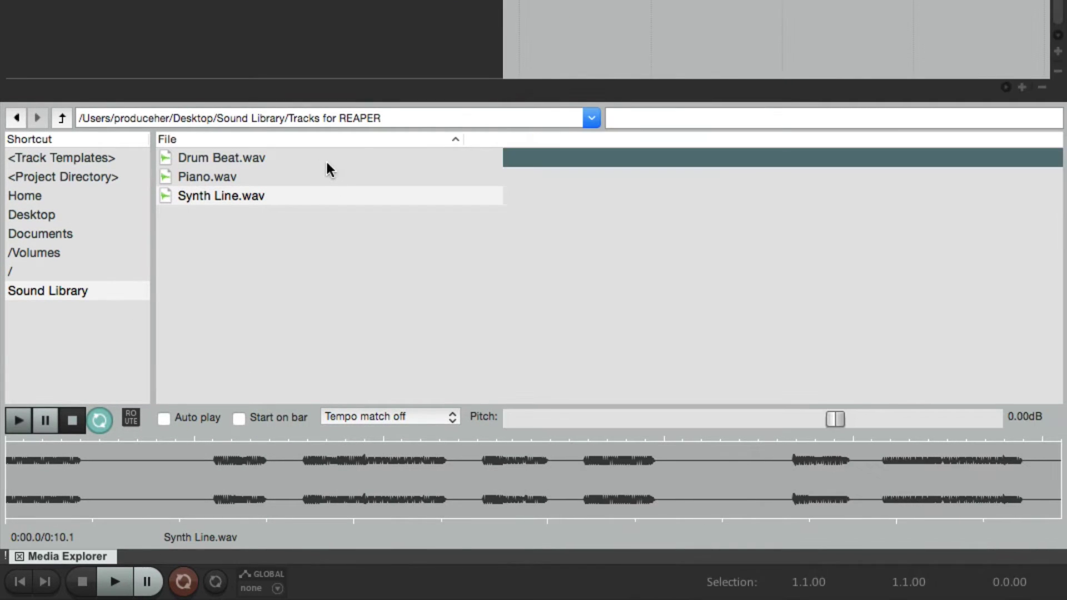
Lower the preview volume to -3.48 dB while Drum Beat.wav plays, and stop the preview
{"action": "left_click", "coordinate": [328, 161]}
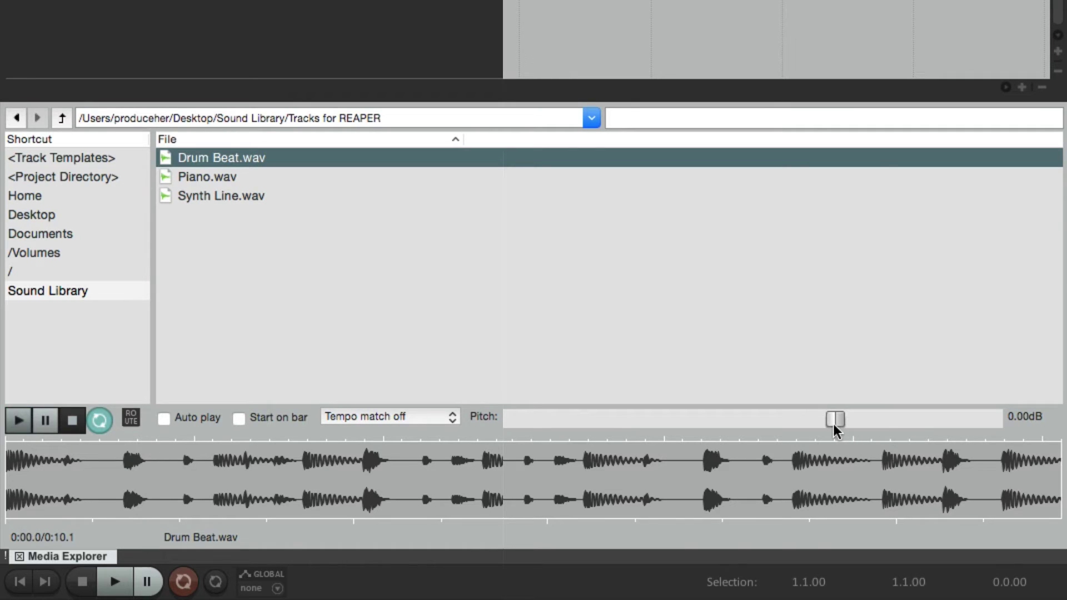
{"action": "key", "text": "space"}
{"action": "left_click_drag", "start_coordinate": [835, 431], "coordinate": [795, 420]}
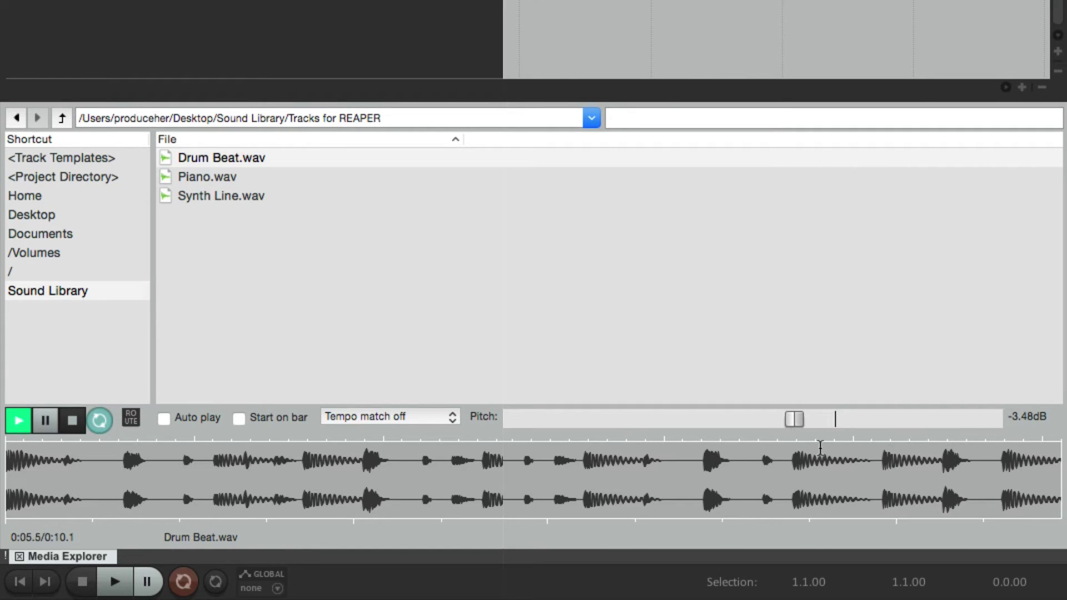
{"action": "key", "text": "space"}
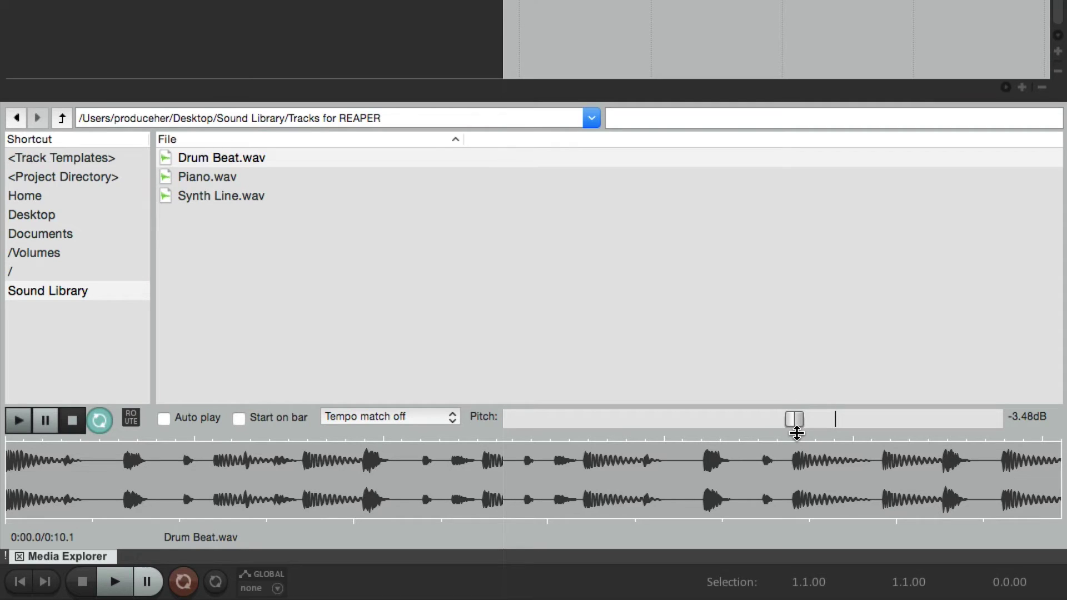
Reset the preview volume to its default, and preview Drum Beat.wav with tempo match on
{"action": "double_click", "coordinate": [795, 425]}
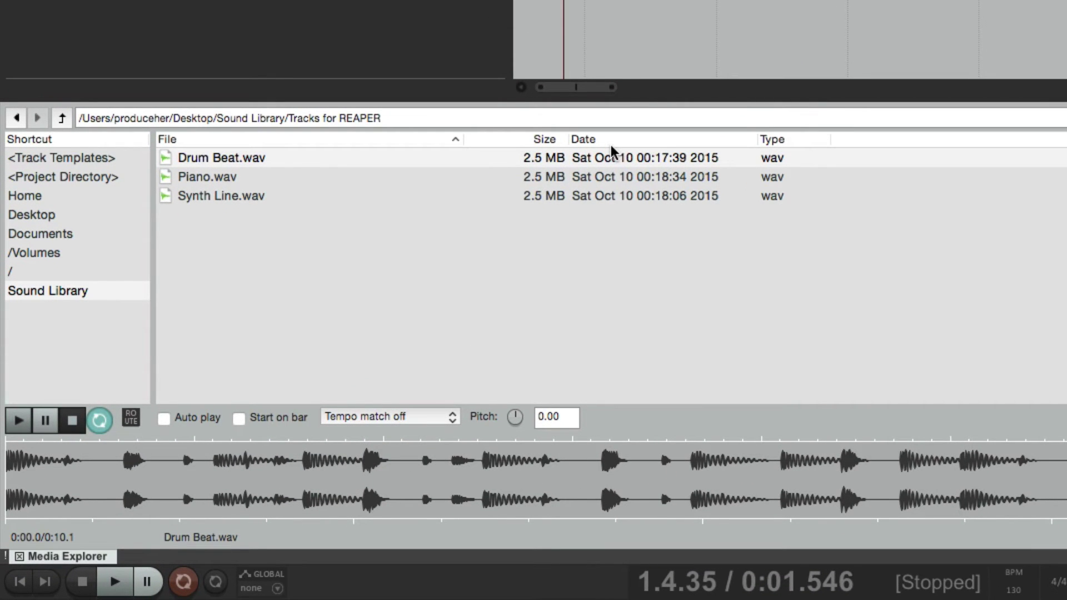
{"action": "left_click", "coordinate": [378, 159]}
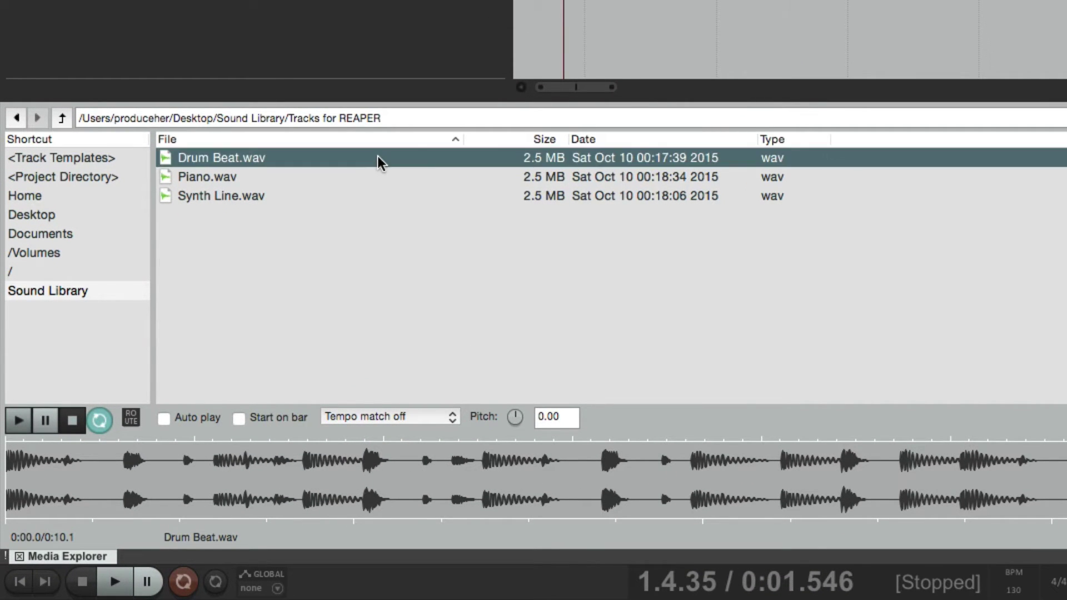
{"action": "left_click", "coordinate": [407, 412]}
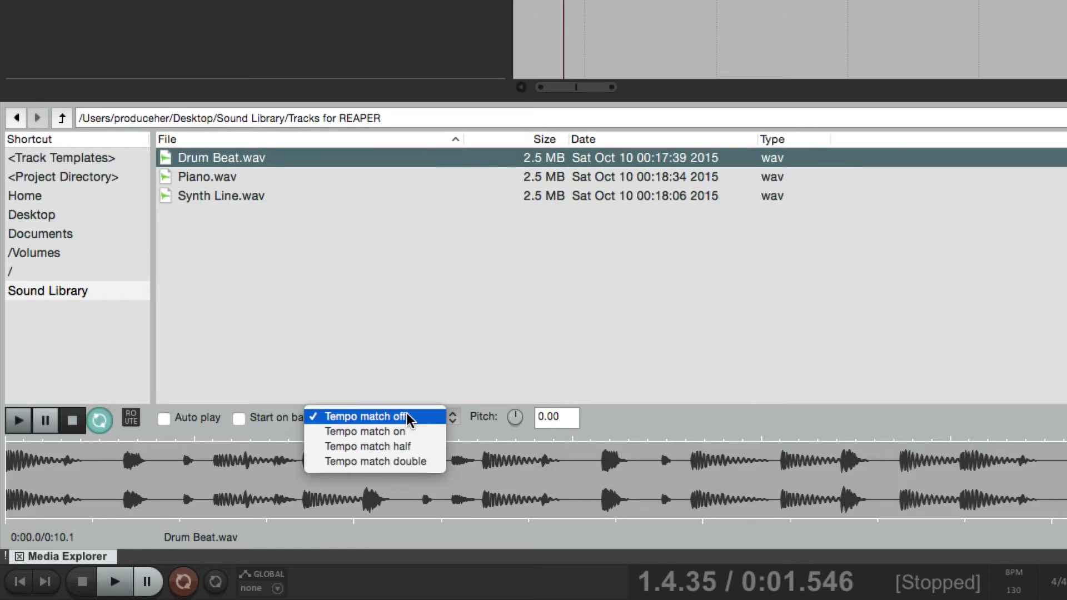
{"action": "left_click", "coordinate": [428, 432]}
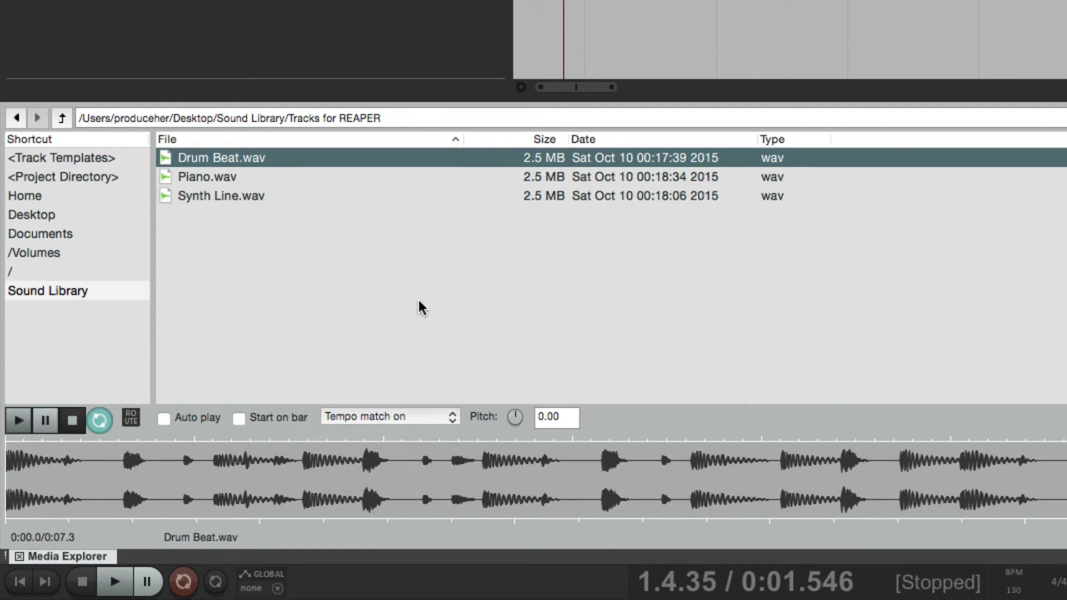
{"action": "key", "text": "space"}
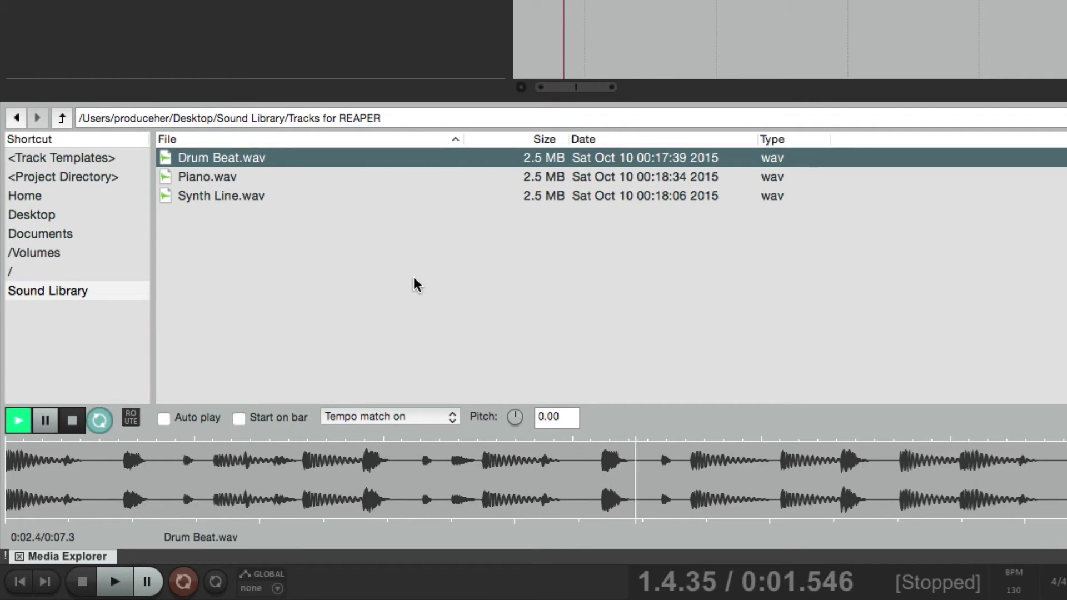
{"action": "key", "text": "space"}
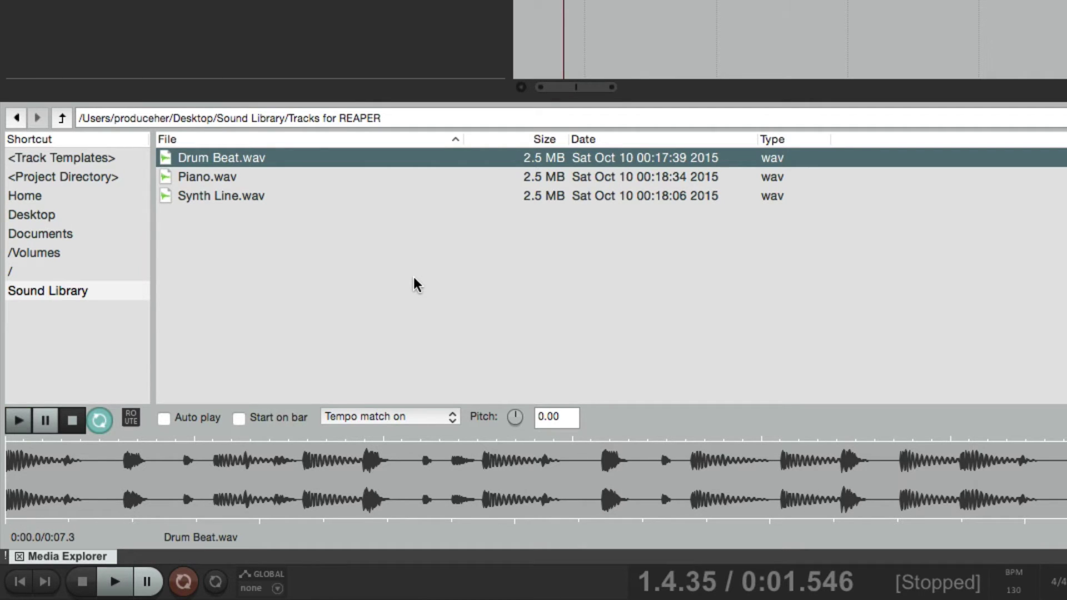
Preview Drum Beat.wav with the tempo matching set to Tempo match half, and stop the playback
{"action": "left_click", "coordinate": [429, 417]}
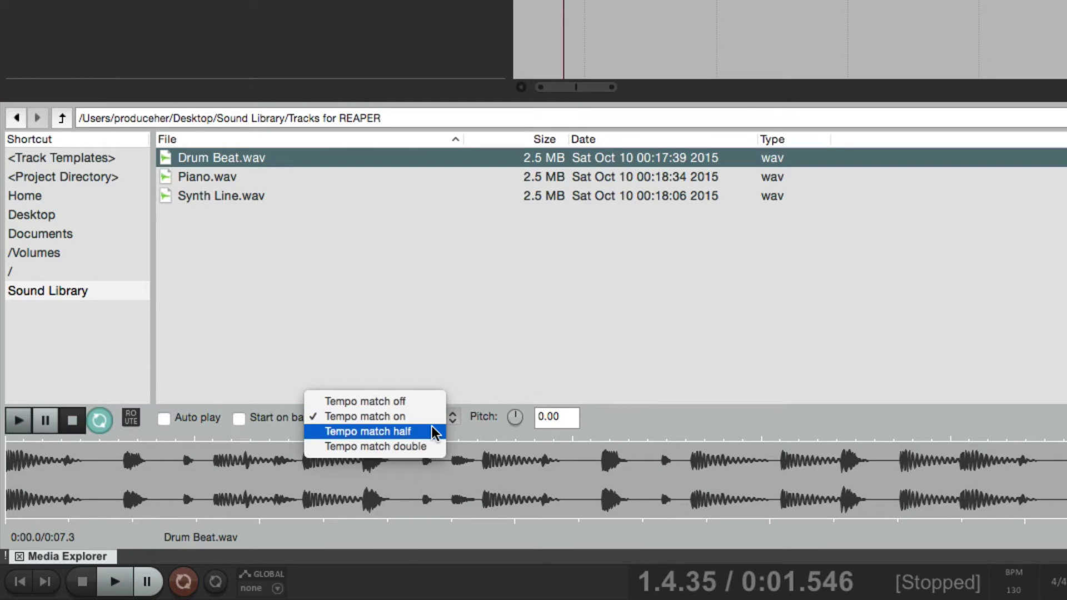
{"action": "left_click", "coordinate": [434, 432]}
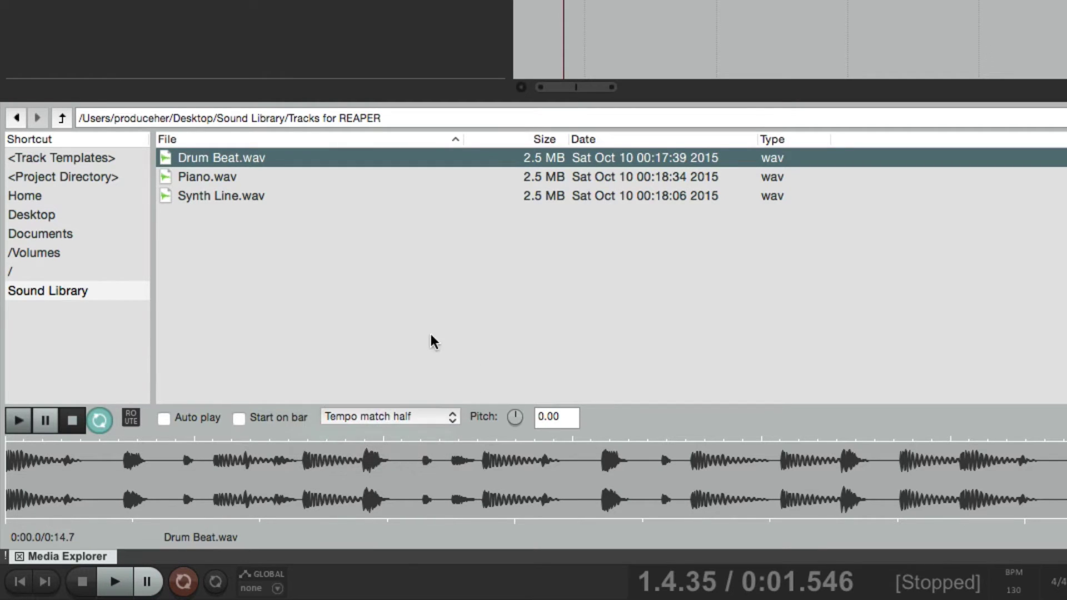
{"action": "key", "text": "space"}
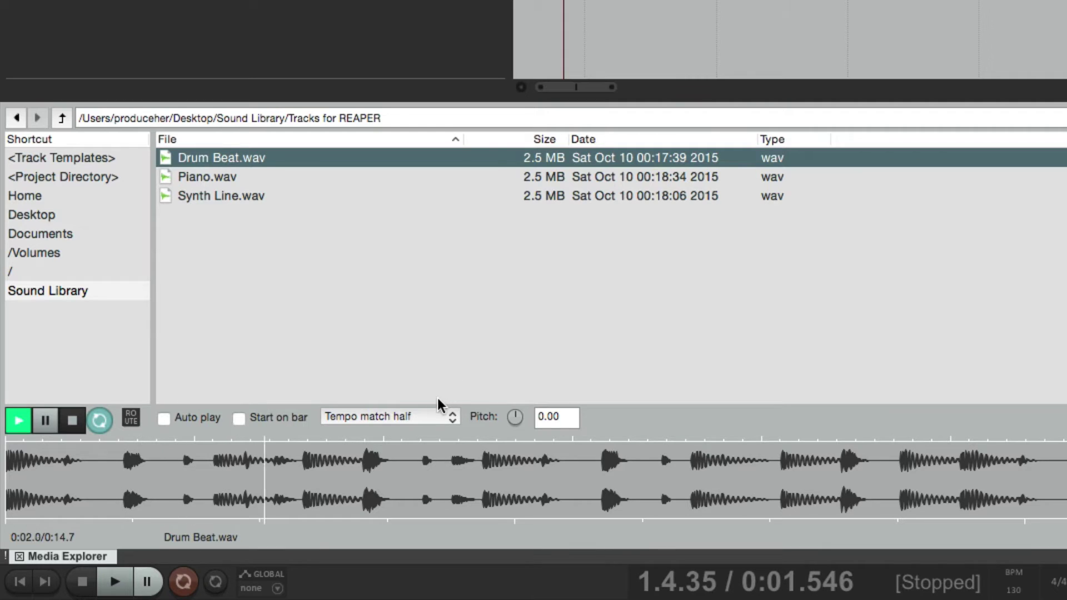
{"action": "key", "text": "space"}
Preview Drum Beat.wav with Tempo match double, and set the tempo matching back to Tempo match on
{"action": "left_click", "coordinate": [435, 418]}
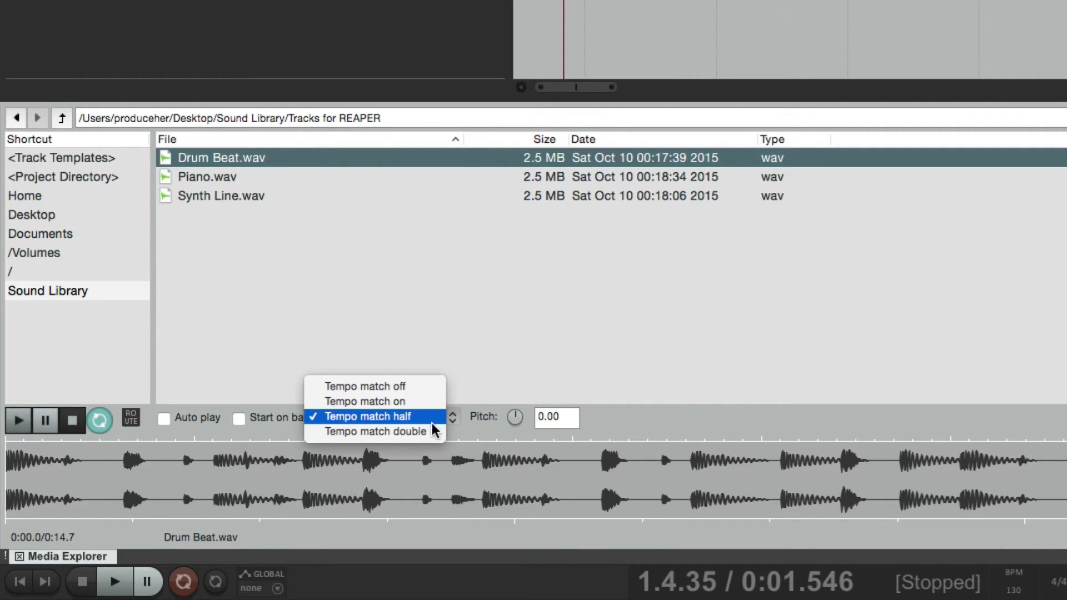
{"action": "left_click", "coordinate": [434, 432]}
{"action": "key", "text": "space"}
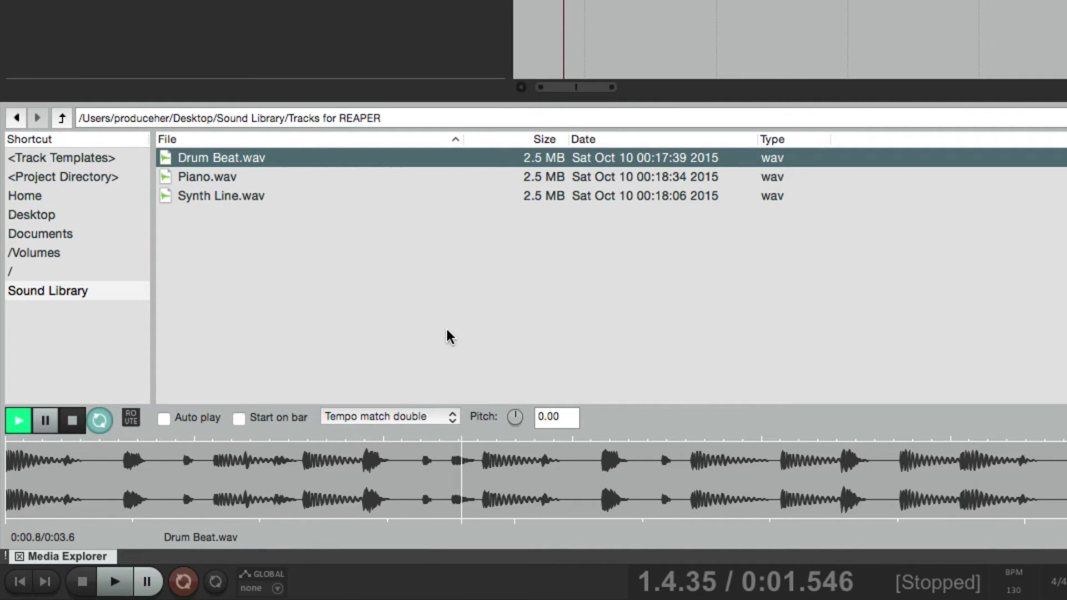
{"action": "key", "text": "space"}
{"action": "left_click", "coordinate": [433, 418]}
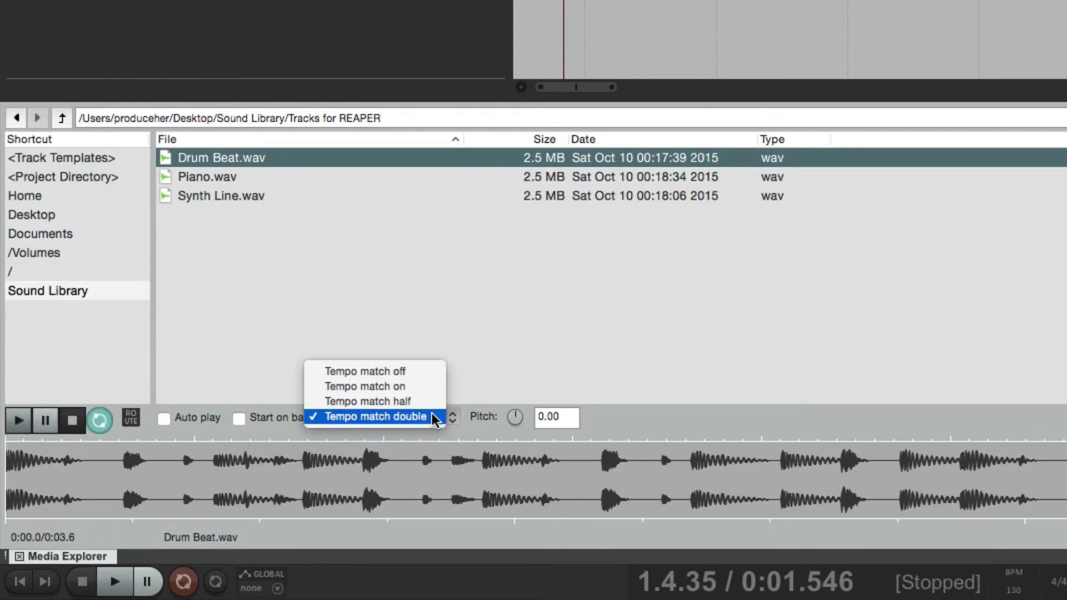
{"action": "left_click", "coordinate": [435, 384]}
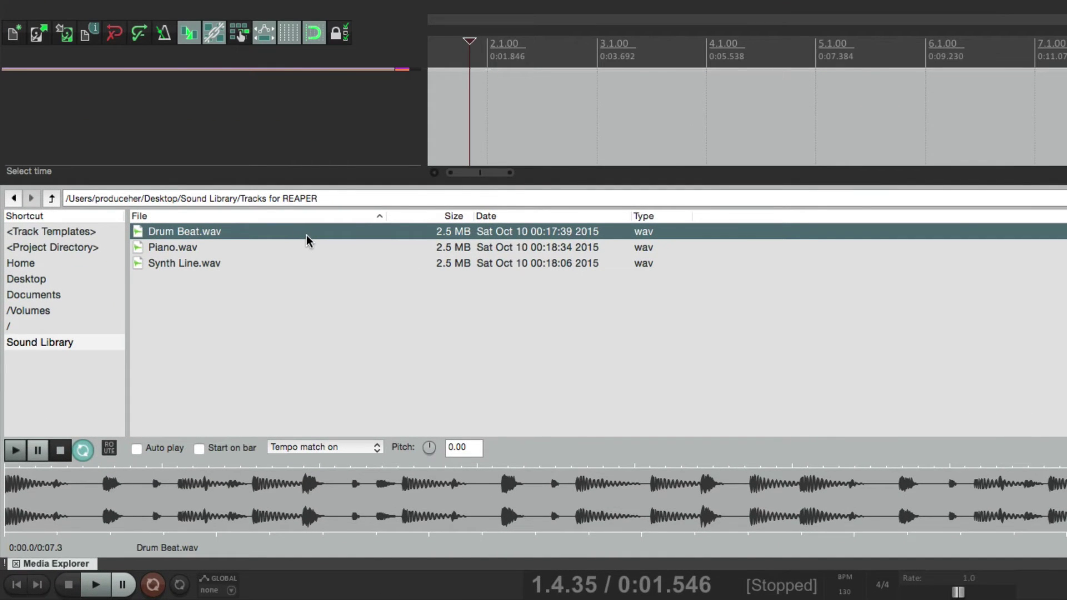
Place the edit cursor at 2.1.00 and insert Drum Beat.wav into the project on a new track
{"action": "right_click", "coordinate": [308, 240]}
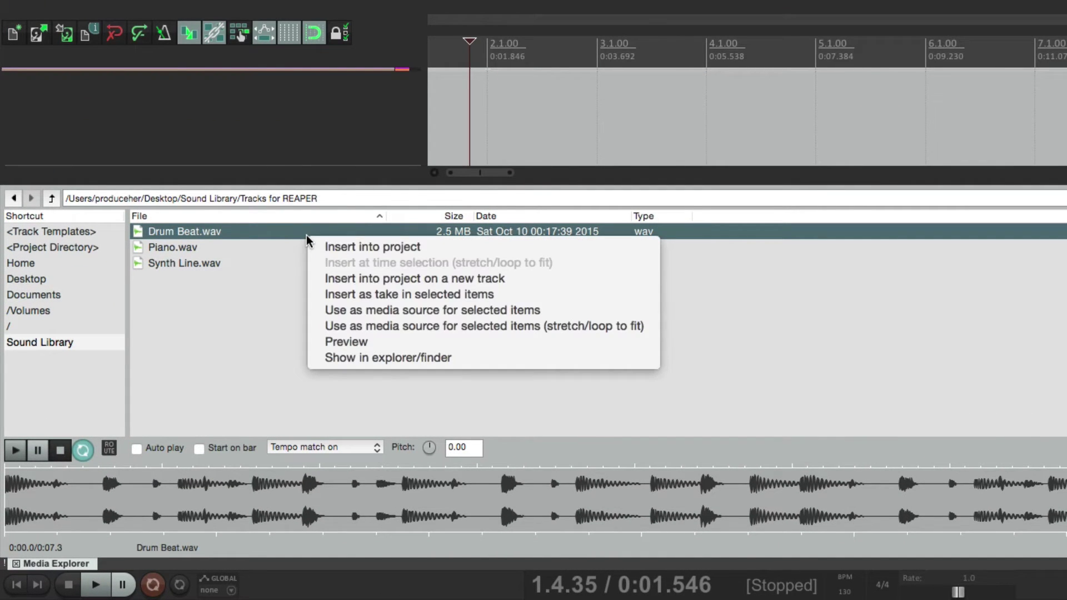
{"action": "left_click", "coordinate": [316, 278]}
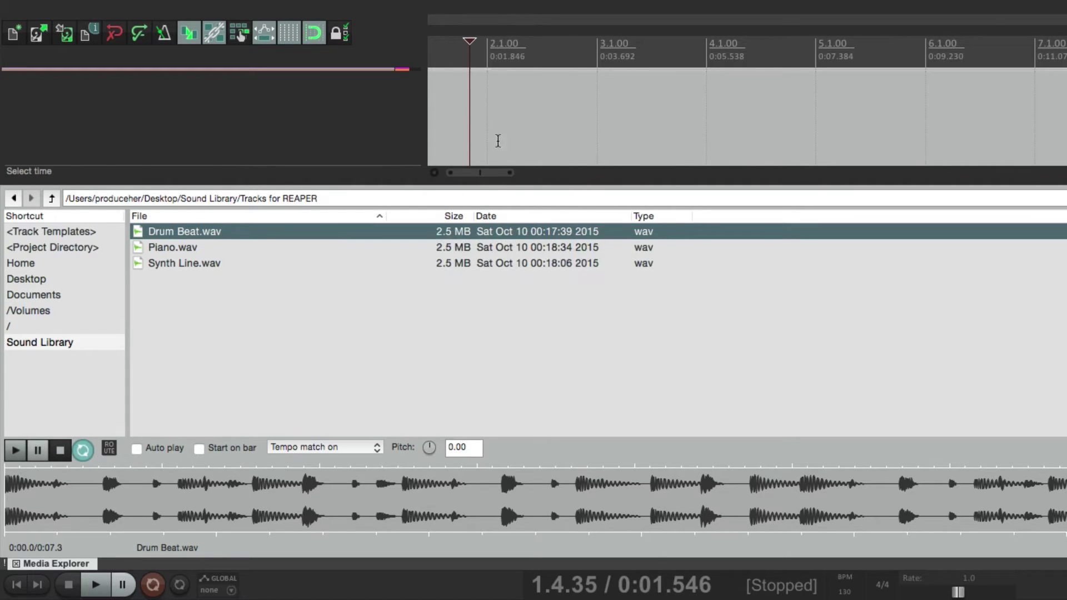
{"action": "left_click", "coordinate": [488, 103]}
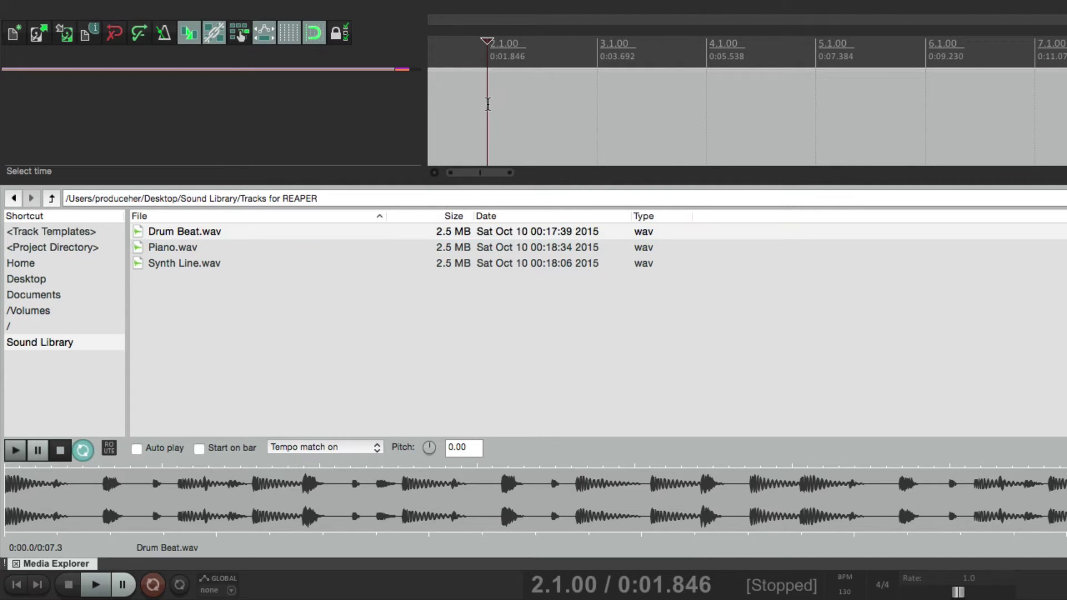
{"action": "right_click", "coordinate": [285, 233]}
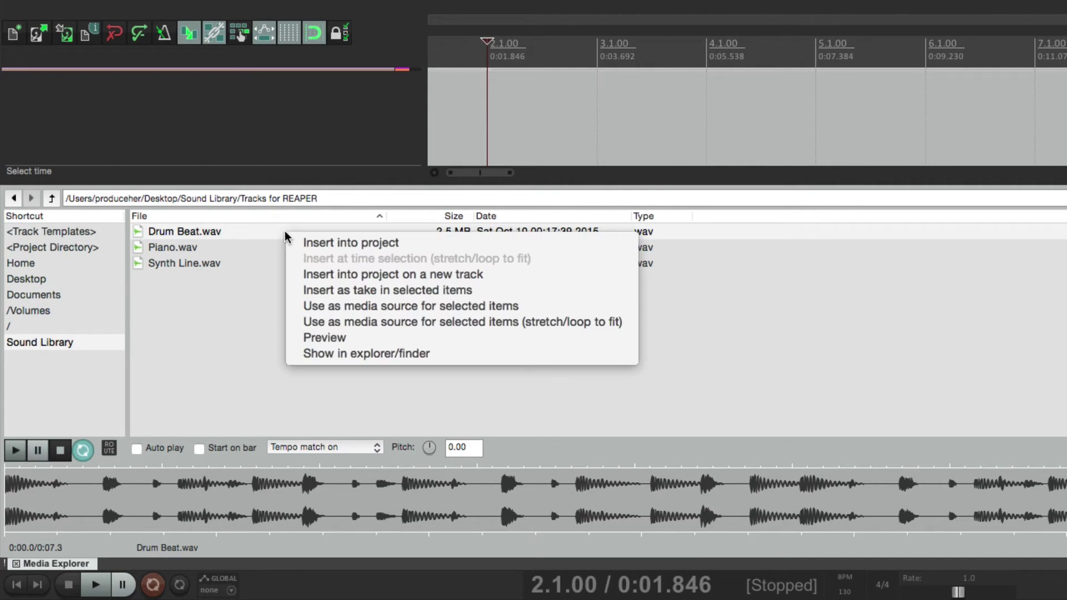
{"action": "left_click", "coordinate": [293, 274]}
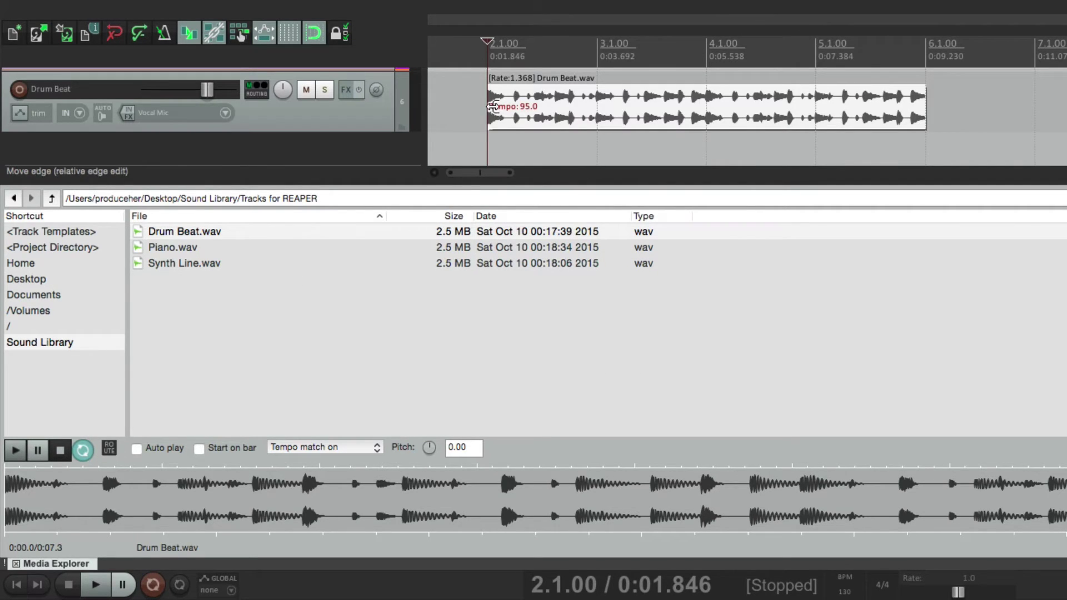
Play the inserted drum beat from just before bar 2, stop, and delete the Drum Beat track
{"action": "left_click", "coordinate": [475, 103]}
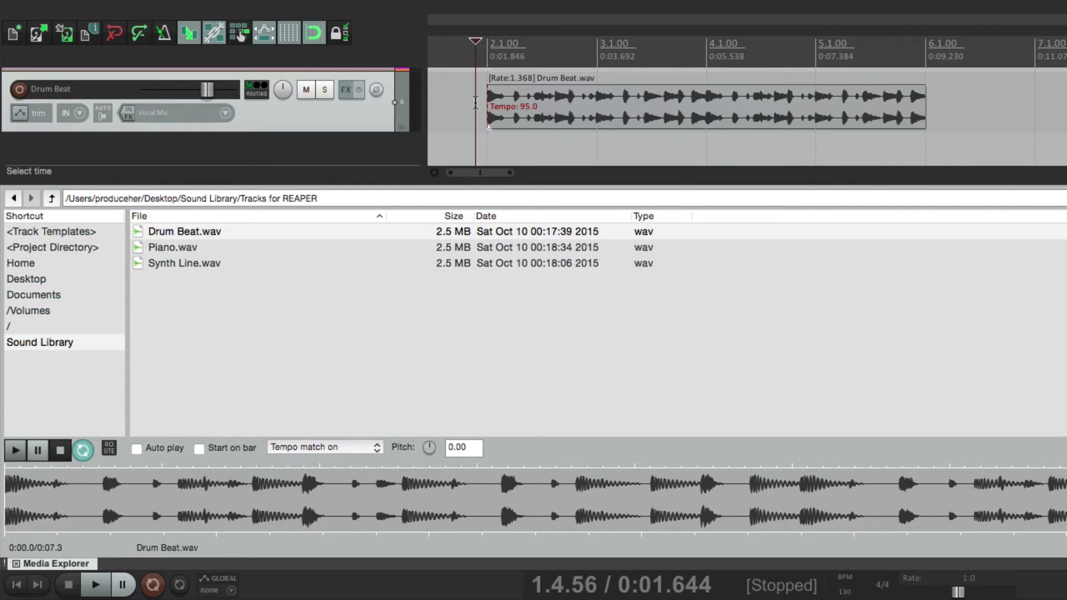
{"action": "key", "text": "space"}
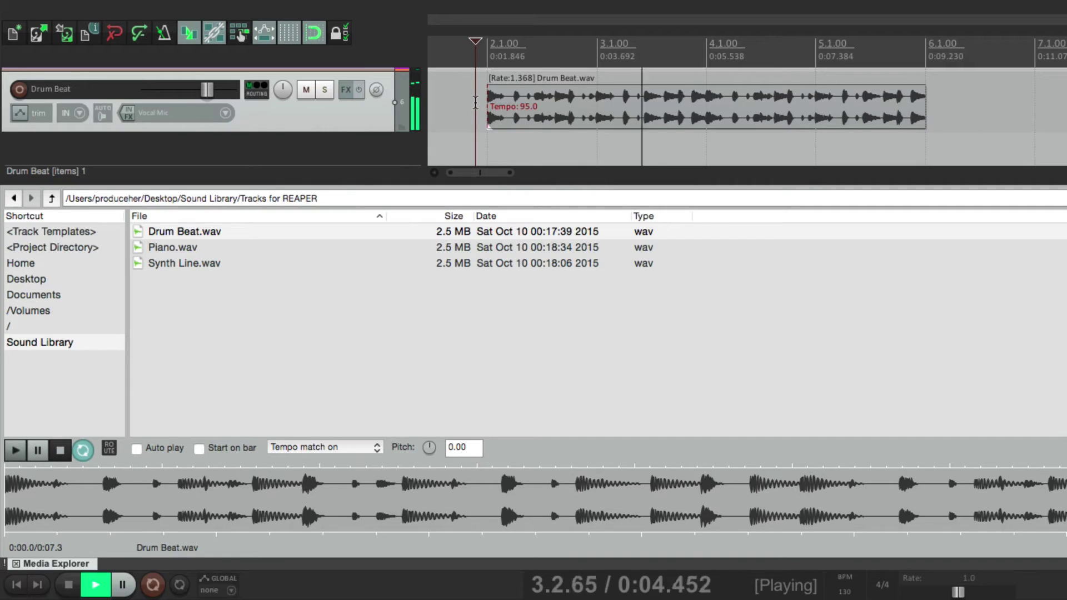
{"action": "key", "text": "space"}
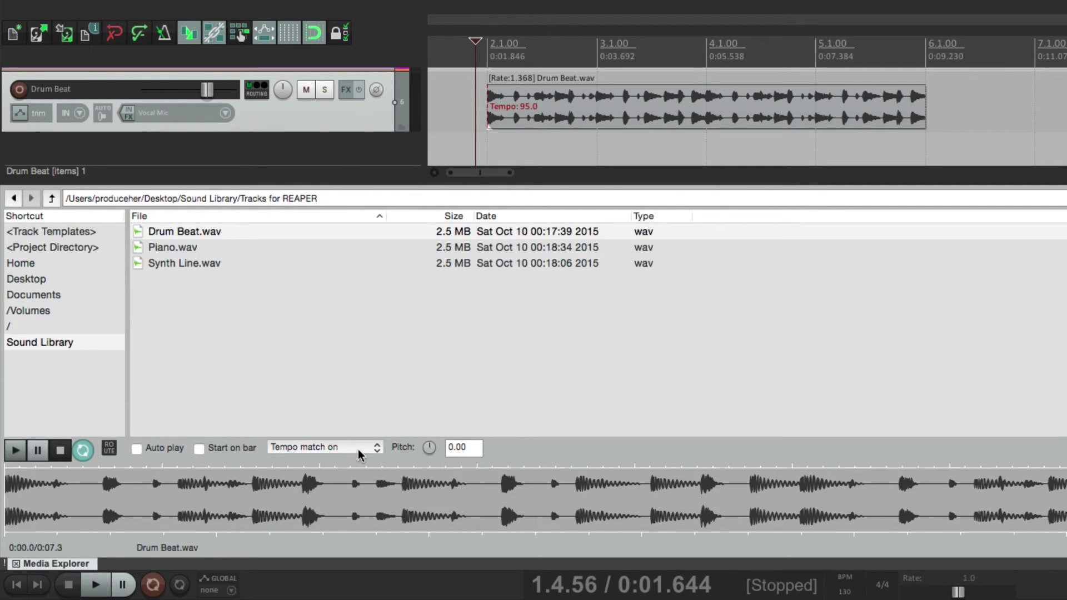
{"action": "left_click", "coordinate": [382, 122]}
{"action": "key", "text": "Delete"}
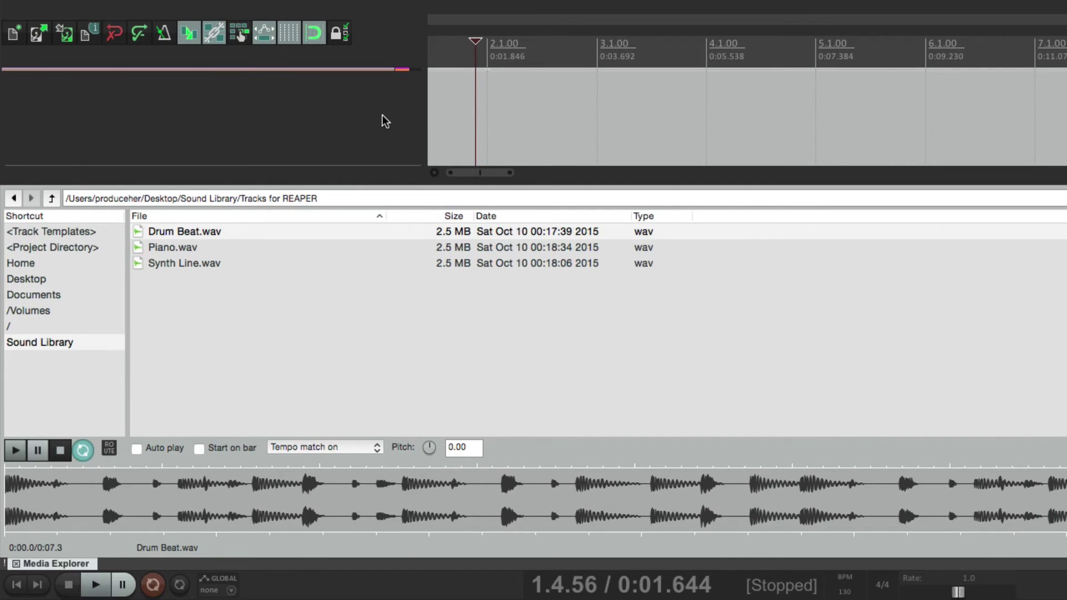
Add Drum Beat.wav to the empty track list area as a new track starting at 1.1.00, and delete that track
{"action": "left_click_drag", "start_coordinate": [210, 232], "coordinate": [199, 121]}
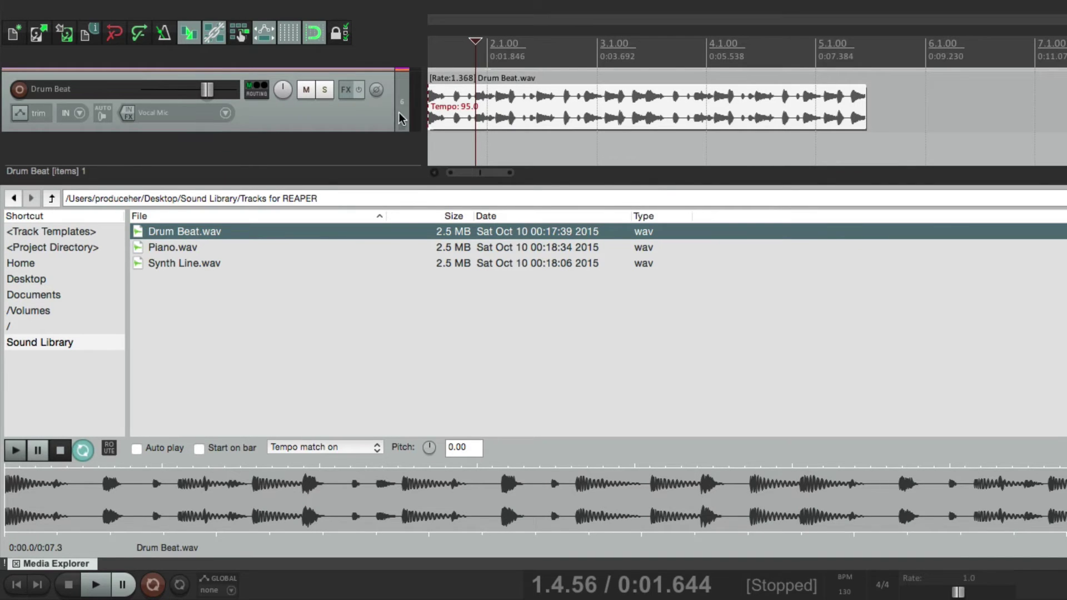
{"action": "left_click", "coordinate": [431, 119]}
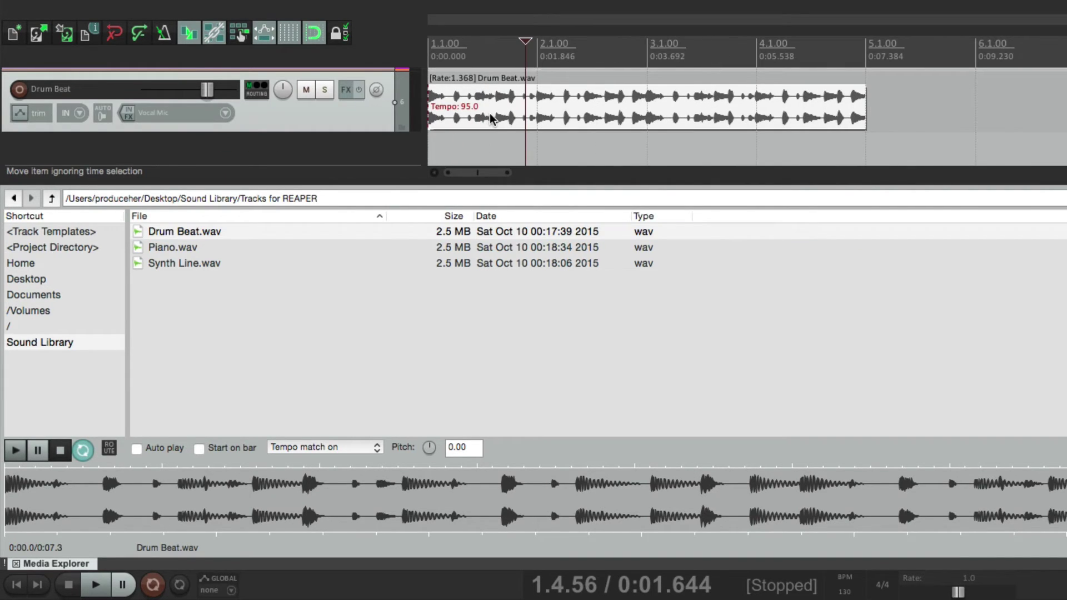
{"action": "left_click", "coordinate": [371, 117]}
{"action": "key", "text": "Delete"}
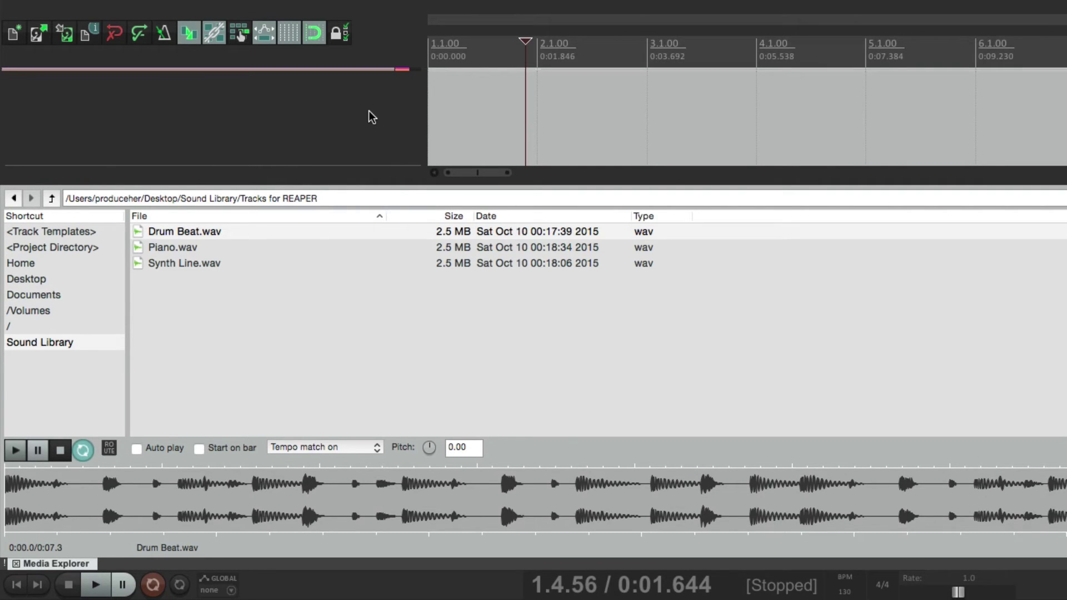
Place Drum Beat.wav at 2.1.00 on a newly created empty track, and delete the track
{"action": "double_click", "coordinate": [360, 104]}
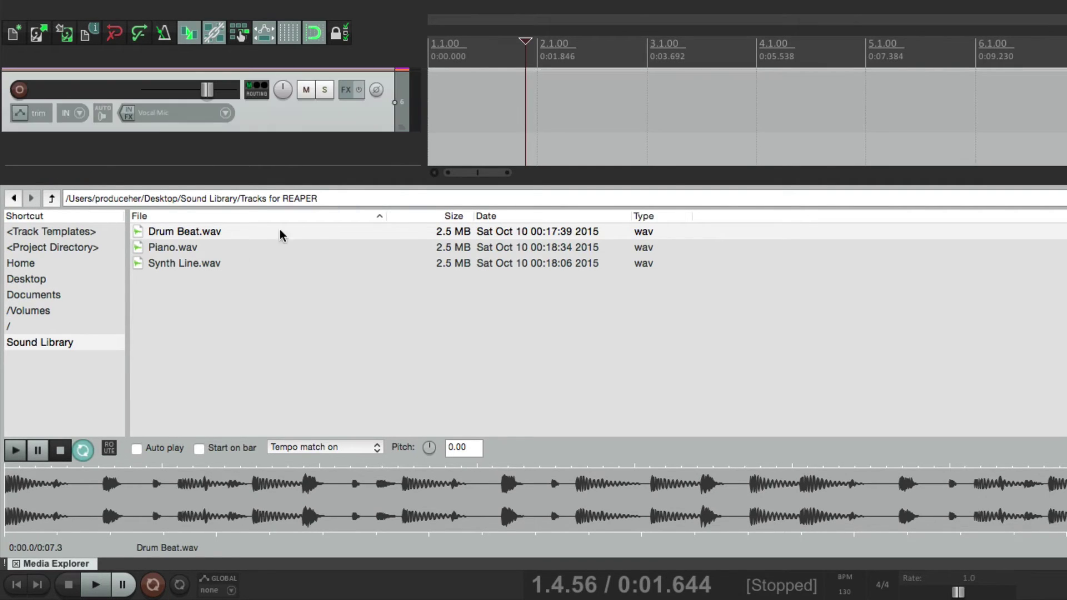
{"action": "left_click_drag", "start_coordinate": [204, 240], "coordinate": [542, 129]}
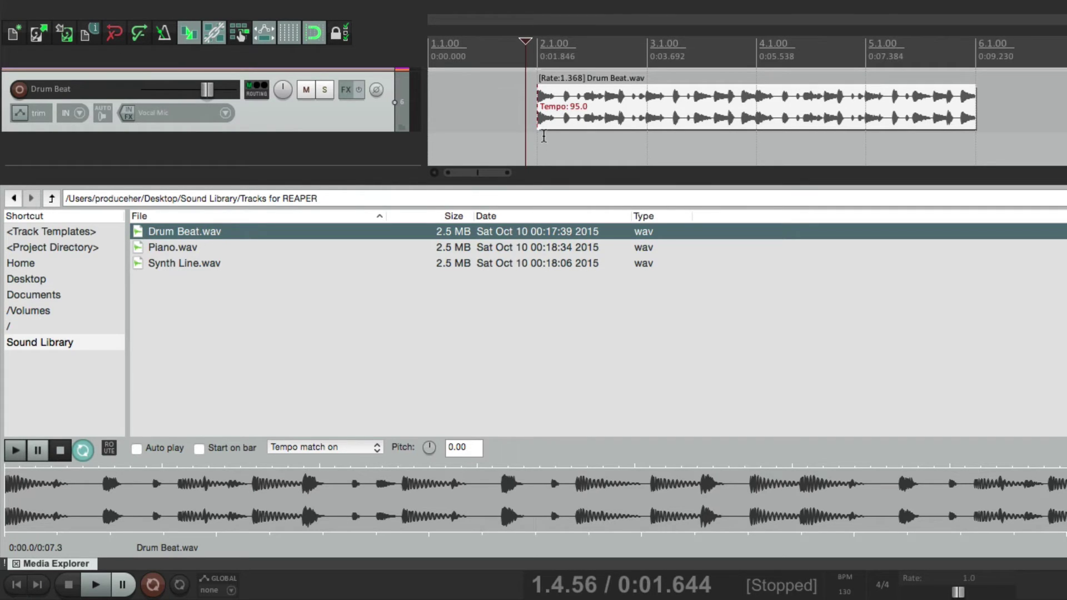
{"action": "left_click", "coordinate": [357, 125]}
{"action": "key", "text": "Delete"}
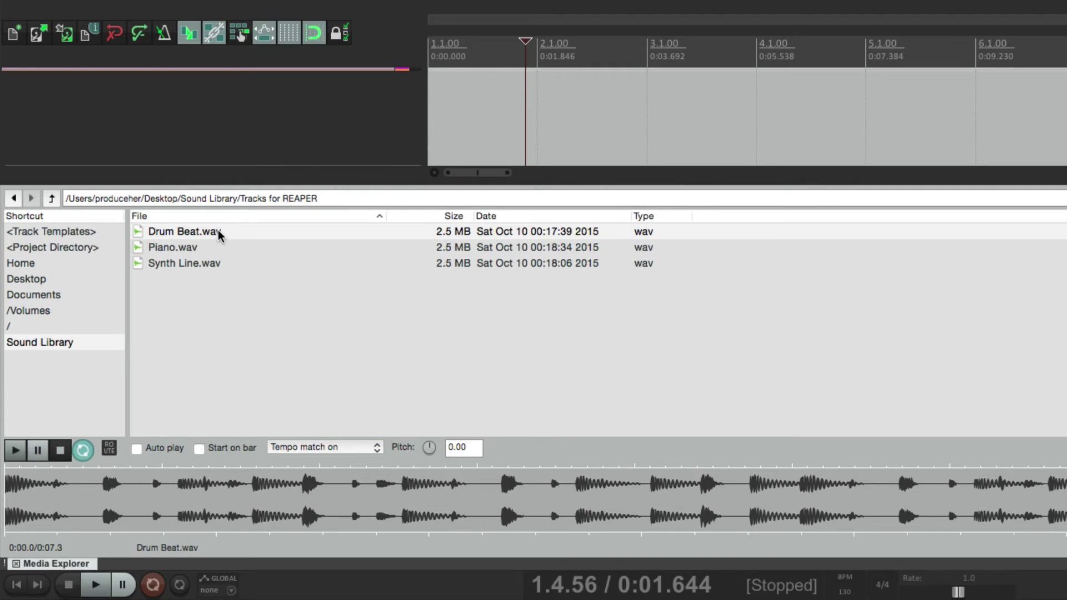
Place Drum Beat.wav at 2.1.00 in the empty arrange area without an existing track, and undo the insertion
{"action": "left_click_drag", "start_coordinate": [225, 232], "coordinate": [538, 132]}
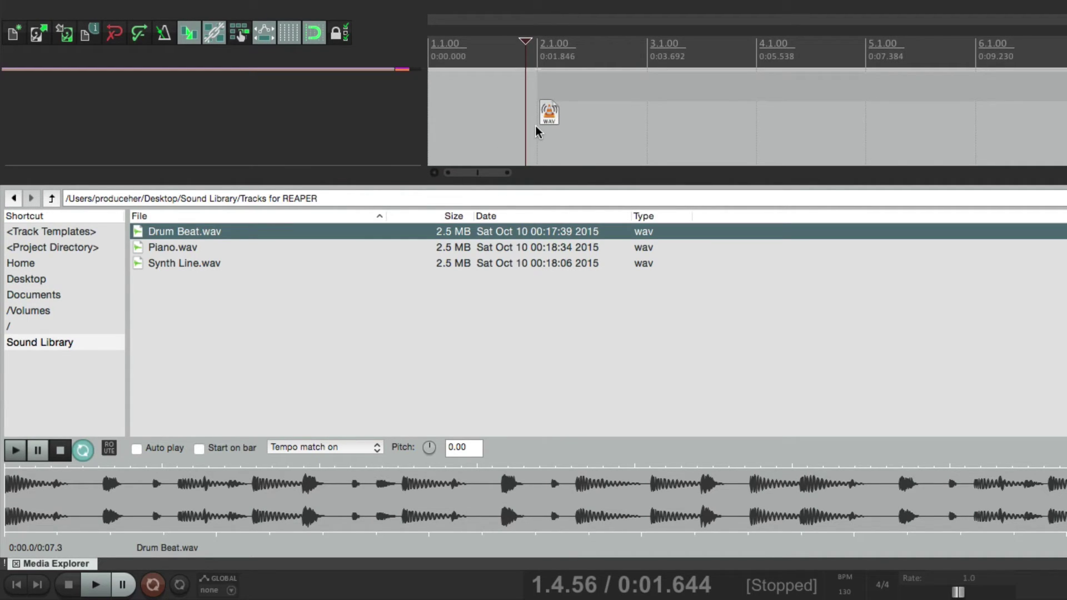
{"action": "left_click_drag", "start_coordinate": [538, 132], "coordinate": [538, 132]}
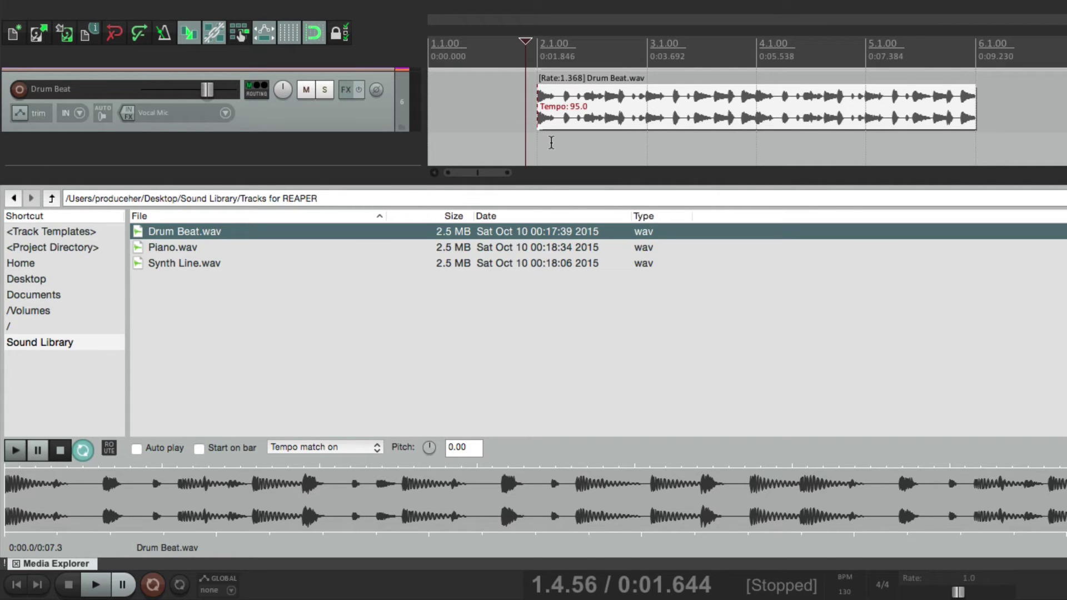
{"action": "left_click", "coordinate": [552, 145]}
{"action": "key", "text": "super+z"}
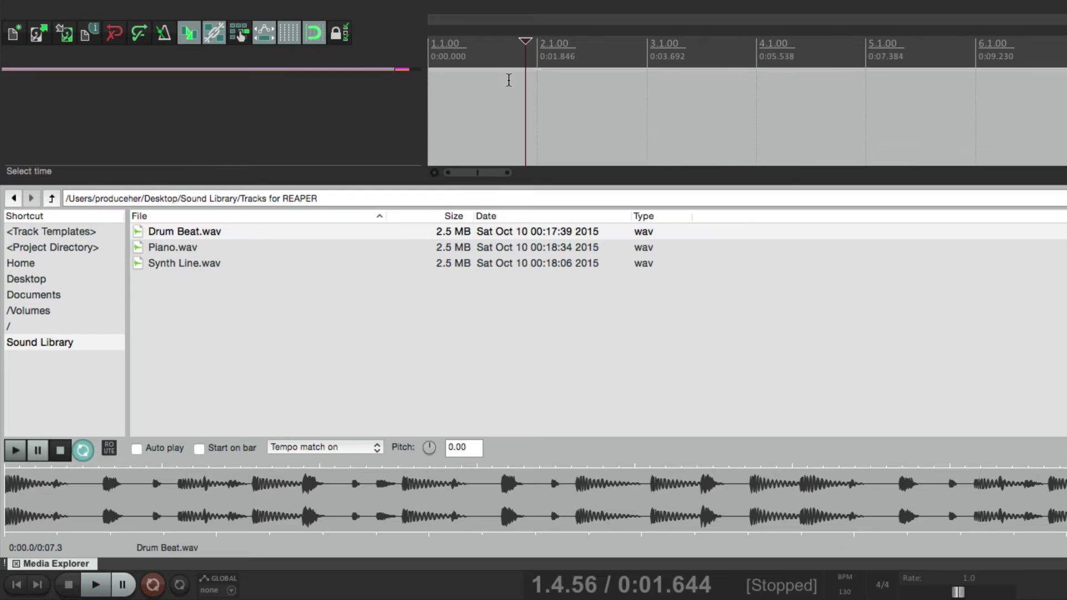
Insert Drum Beat.wav directly from the file list at the edit cursor placed at 2.1.00, and delete its track
{"action": "left_click", "coordinate": [535, 94]}
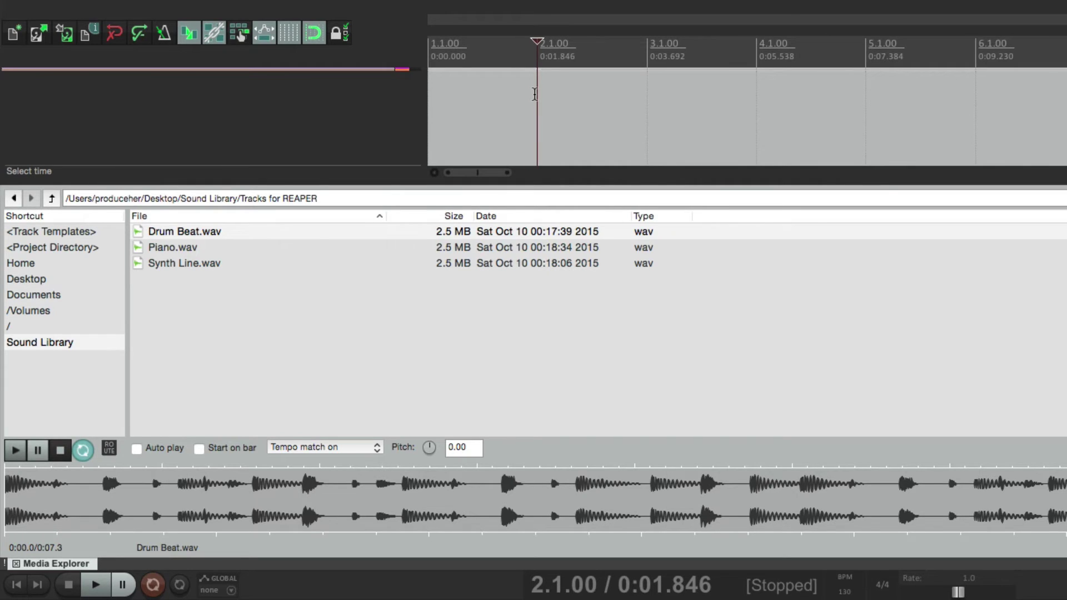
{"action": "double_click", "coordinate": [328, 233]}
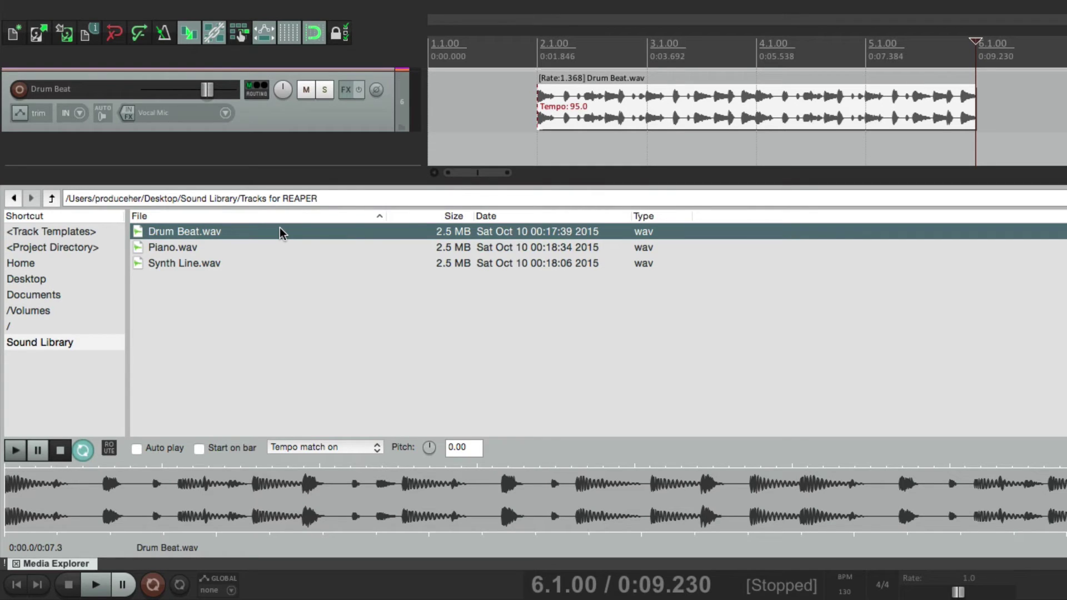
{"action": "left_click", "coordinate": [353, 110]}
{"action": "key", "text": "Delete"}
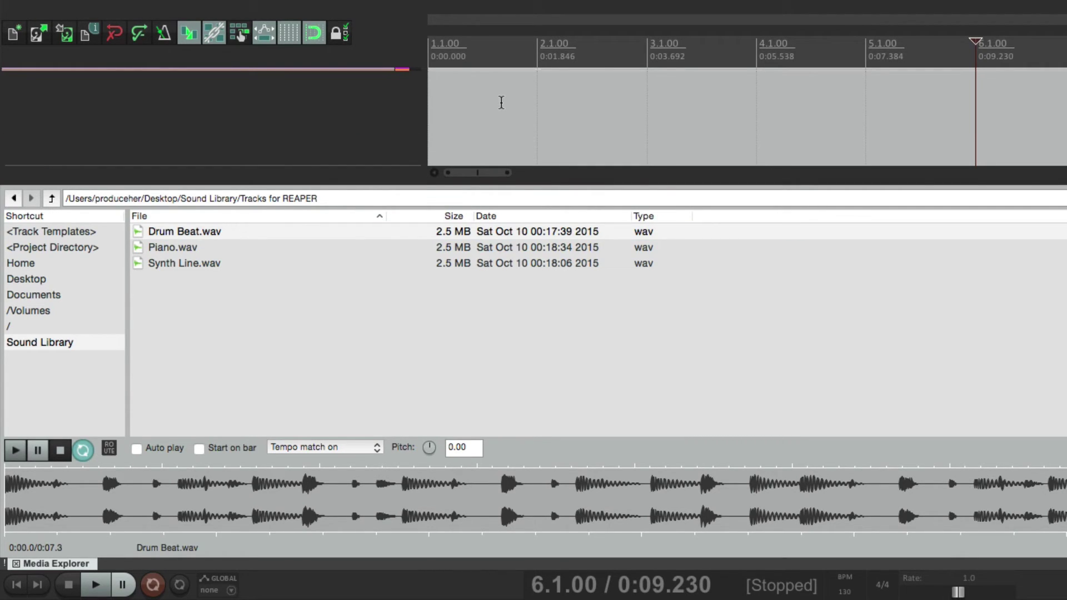
Open the Kik Samples folder from the Sound Library shortcut and preview Ag Kik.wav
{"action": "left_click", "coordinate": [56, 344]}
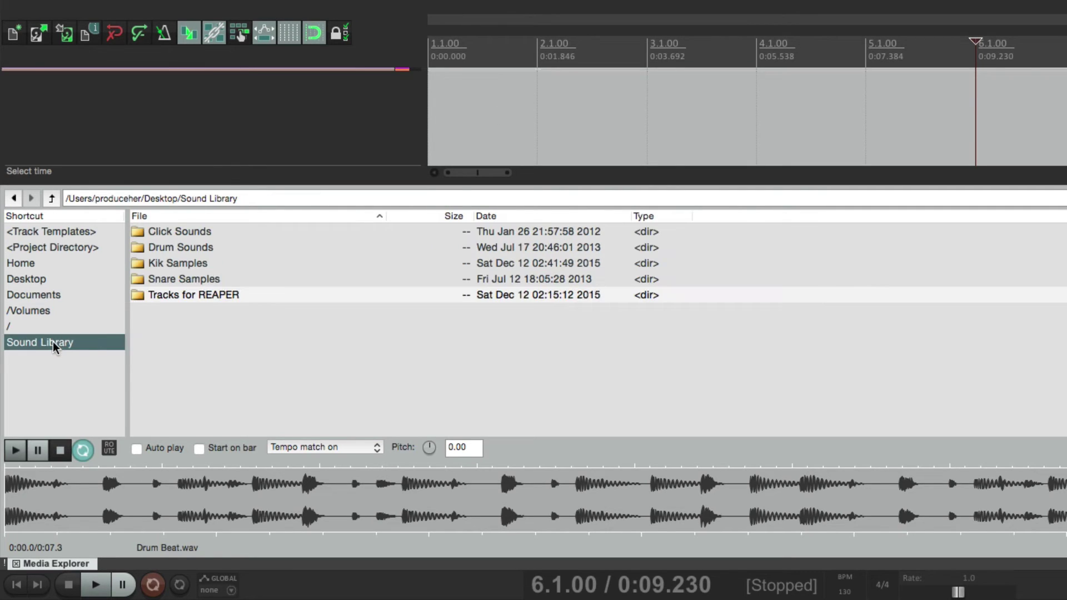
{"action": "double_click", "coordinate": [205, 264]}
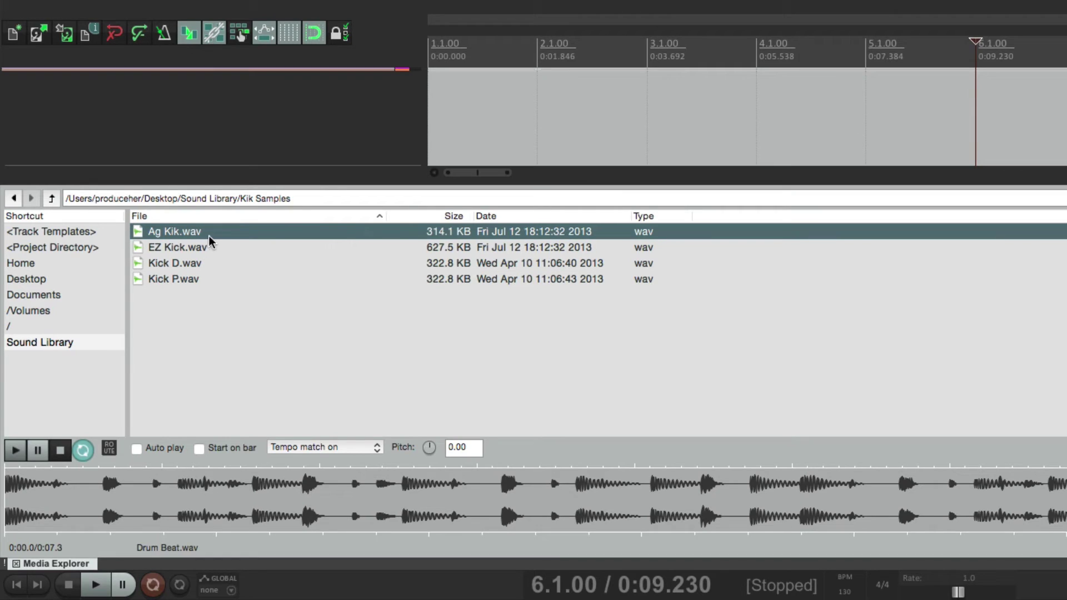
{"action": "key", "text": "space"}
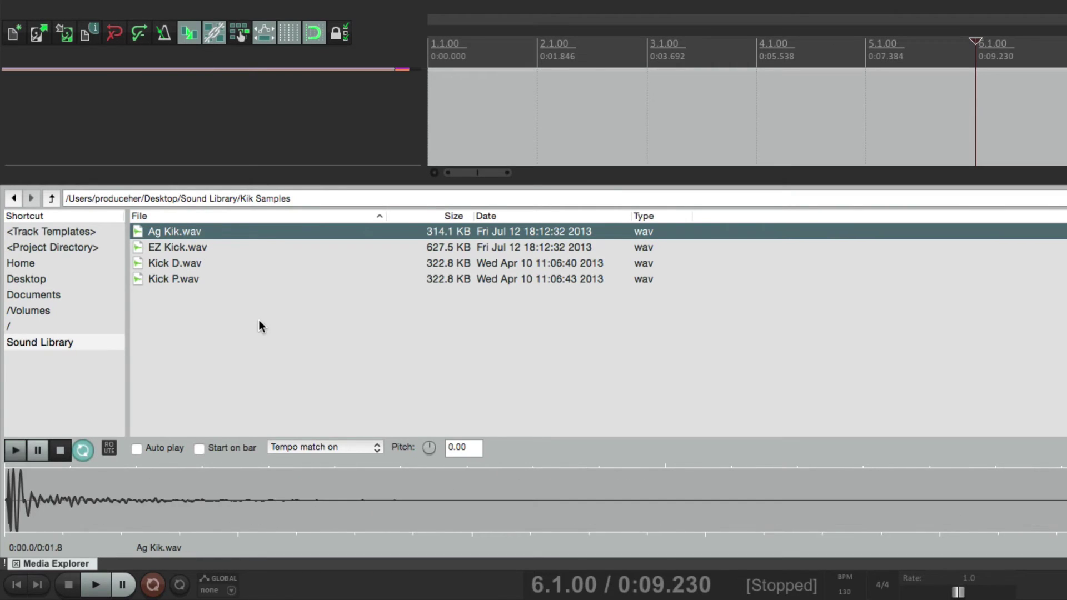
{"action": "key", "text": "space"}
{"action": "key", "text": "space"}
Raise the preview pitch to 6.00 semitones and preview Ag Kik.wav repeatedly
{"action": "left_click_drag", "start_coordinate": [429, 448], "coordinate": [429, 433]}
{"action": "key", "text": "space"}
{"action": "key", "text": "space"}
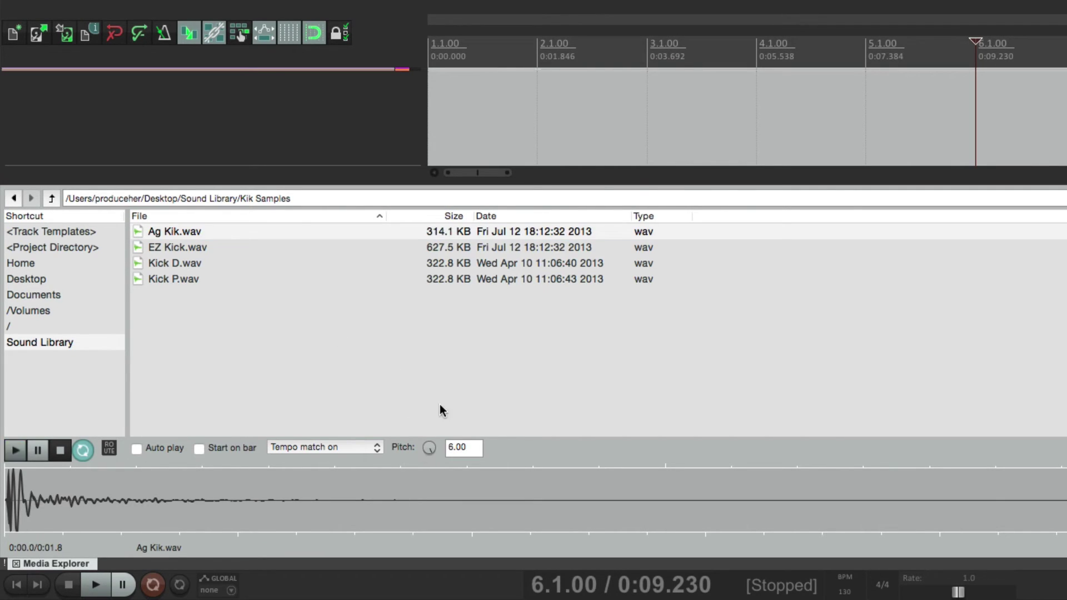
{"action": "key", "text": "space"}
{"action": "key", "text": "space"}
{"action": "key", "text": "space"}
{"action": "key", "text": "space"}
Insert Ag Kik.wav at 2.1.00 on a new track below the others, solo that track and play it from there
{"action": "left_click_drag", "start_coordinate": [175, 232], "coordinate": [537, 134]}
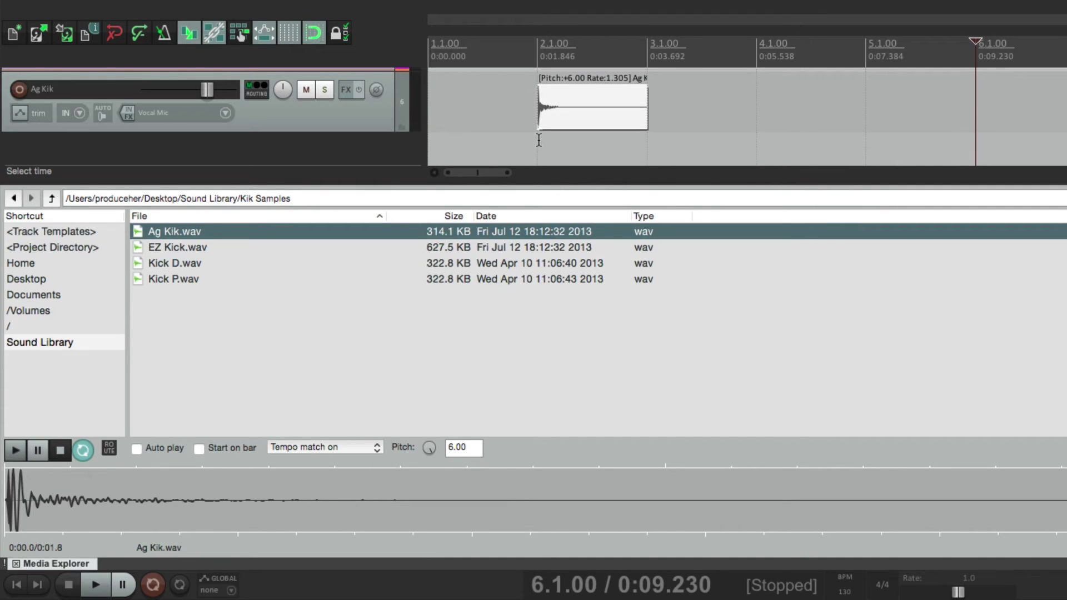
{"action": "left_click", "coordinate": [532, 105]}
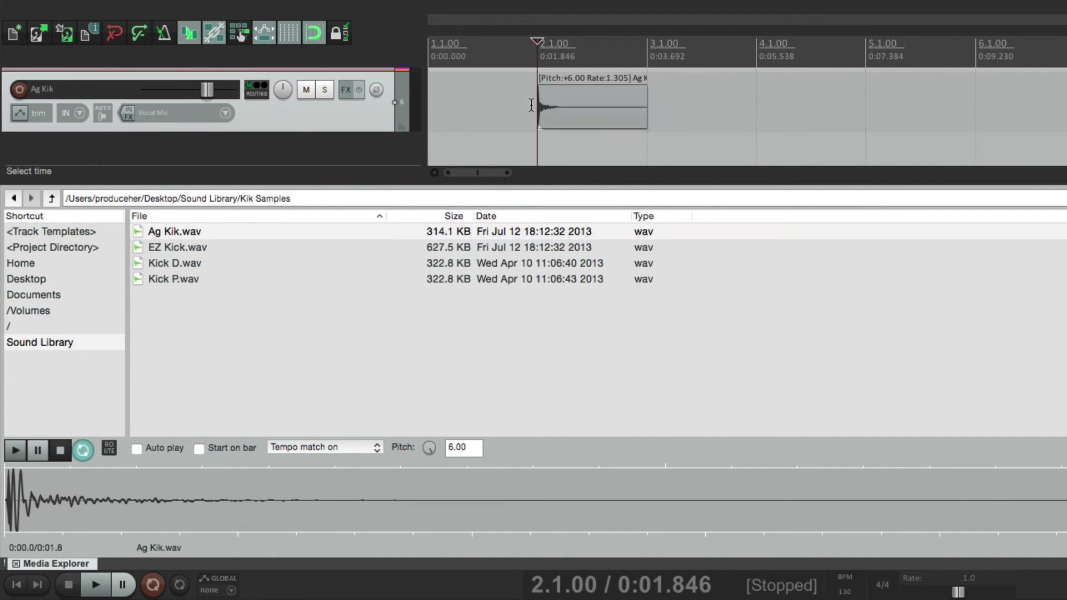
{"action": "left_click", "coordinate": [326, 91]}
{"action": "key", "text": "space"}
{"action": "key", "text": "space"}
{"action": "key", "text": "space"}
{"action": "key", "text": "space"}
{"action": "key", "text": "space"}
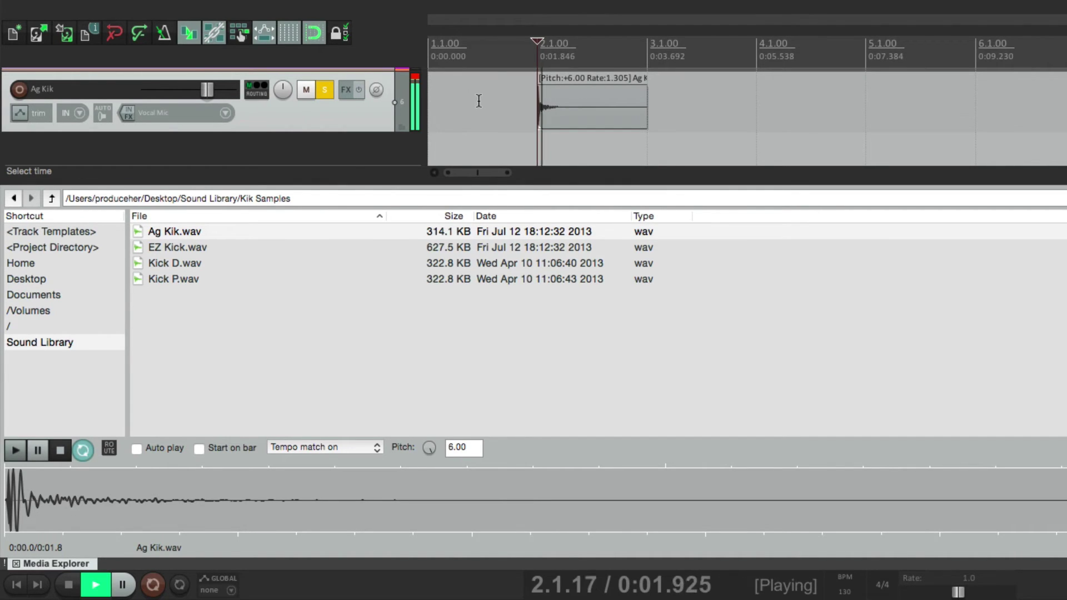
{"action": "key", "text": "space"}
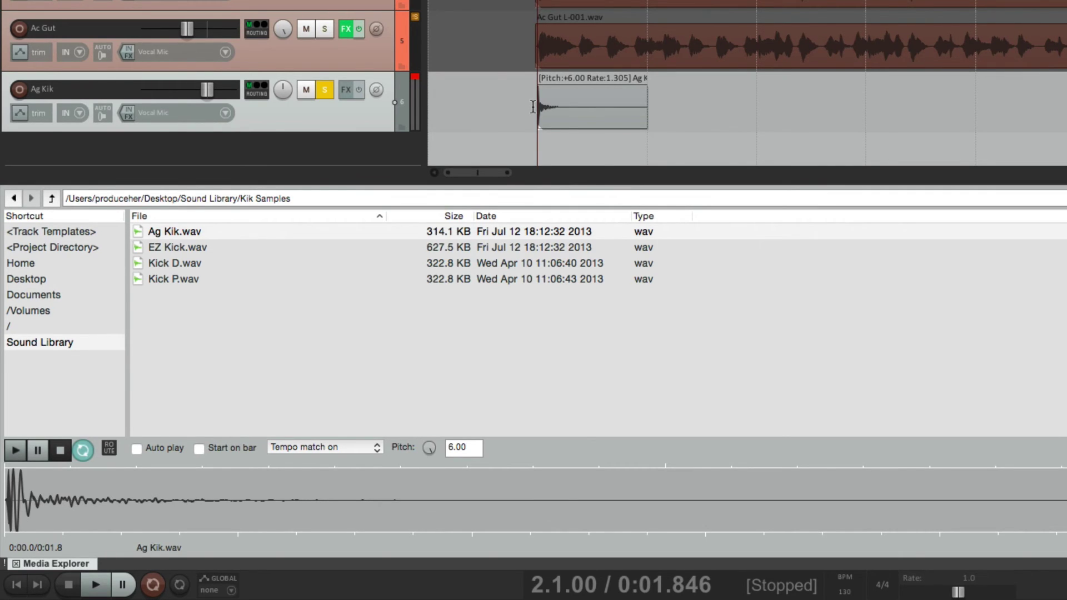
Set the Ag Kik item's playback rate to 1 in its item properties and play it back
{"action": "double_click", "coordinate": [574, 105]}
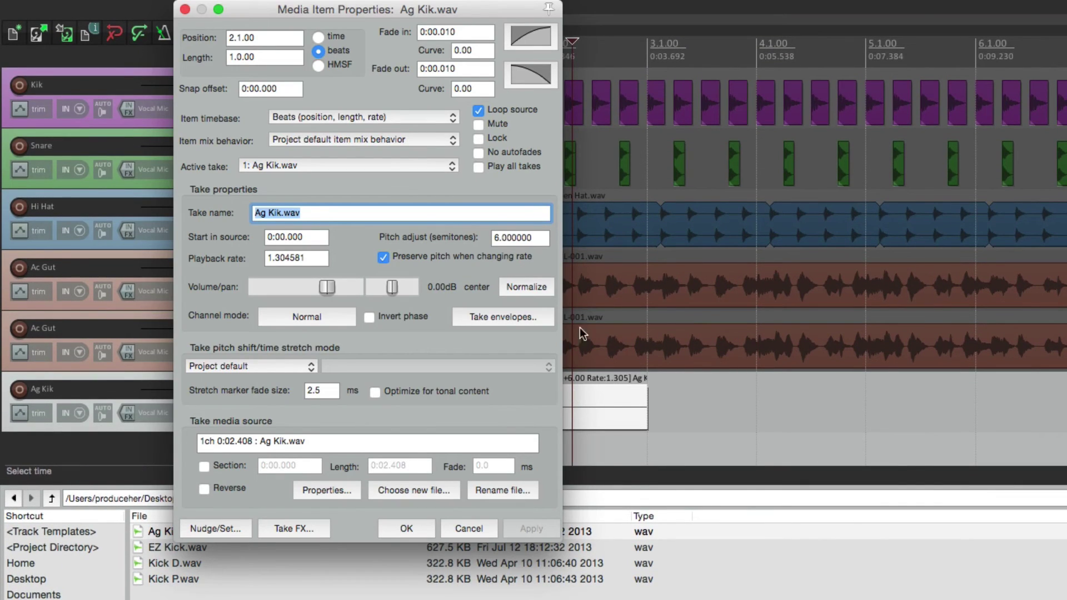
{"action": "left_click", "coordinate": [520, 238]}
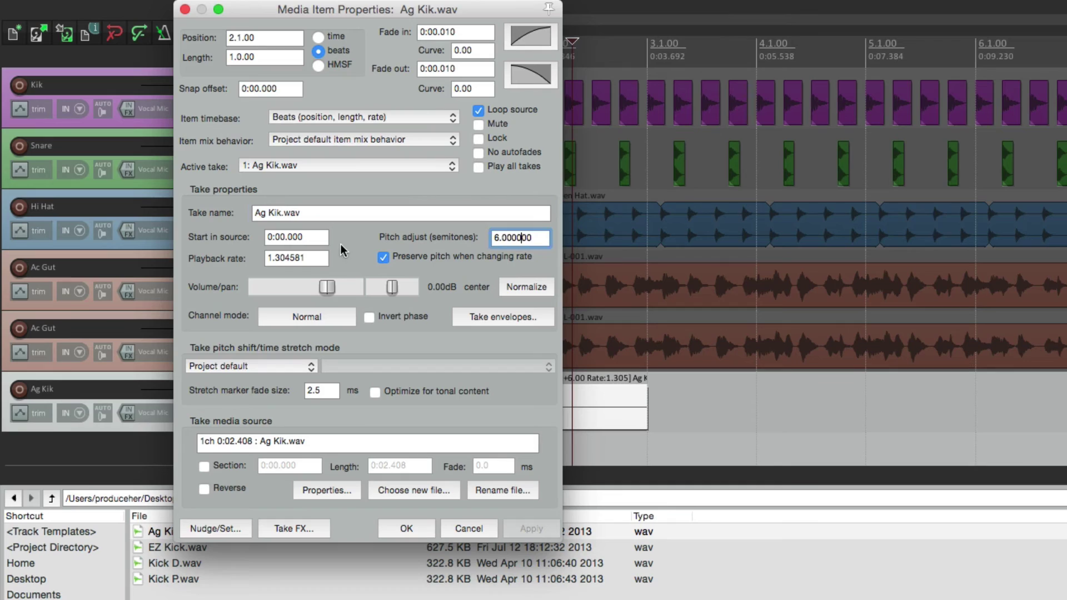
{"action": "double_click", "coordinate": [314, 258]}
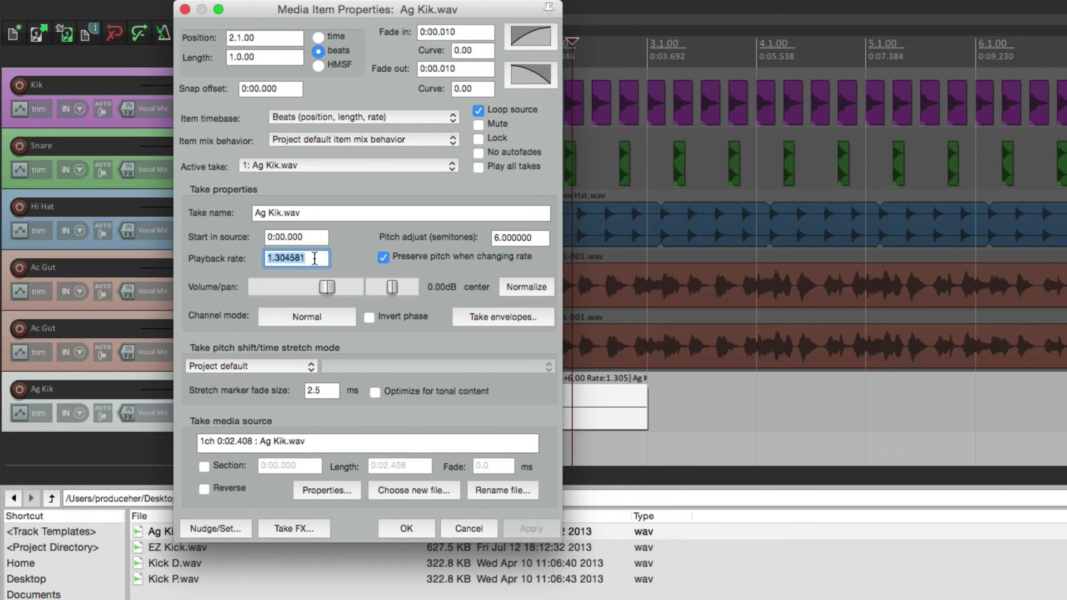
{"action": "type", "text": "1"}
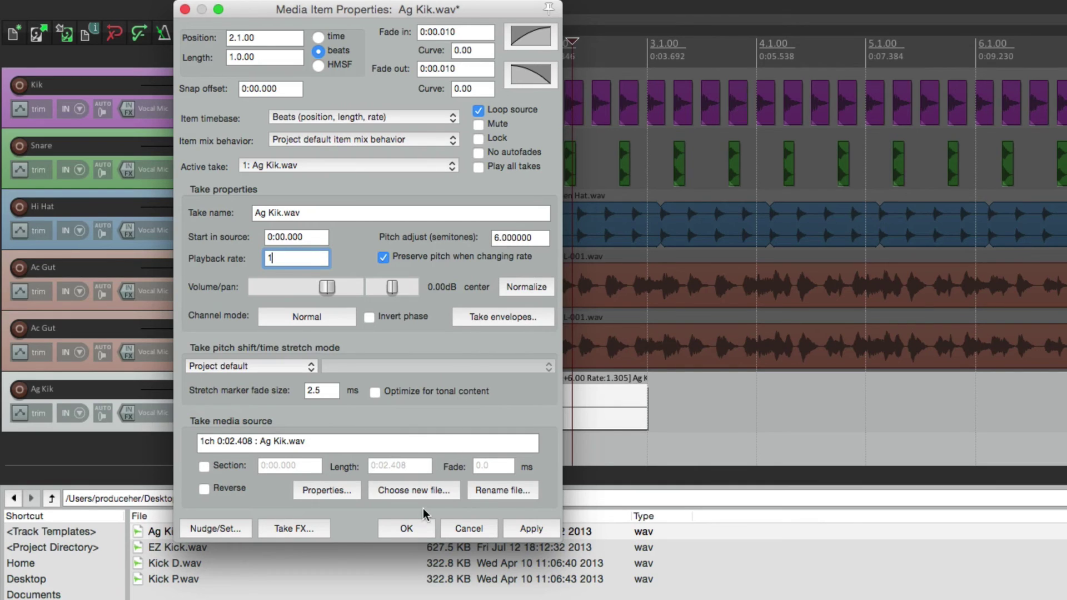
{"action": "left_click", "coordinate": [406, 529]}
{"action": "left_click", "coordinate": [517, 411]}
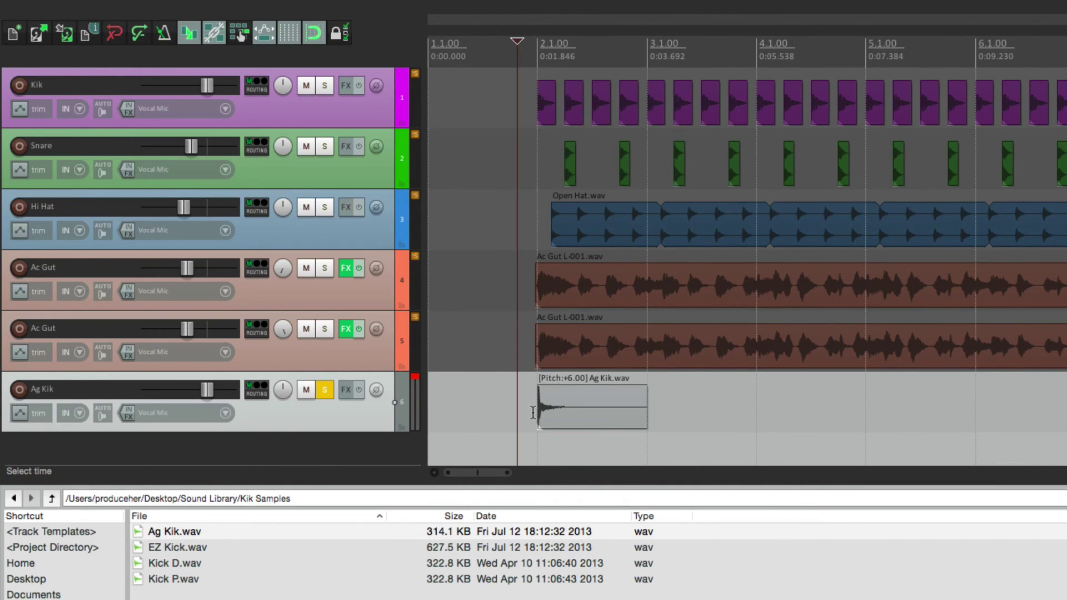
{"action": "key", "text": "space"}
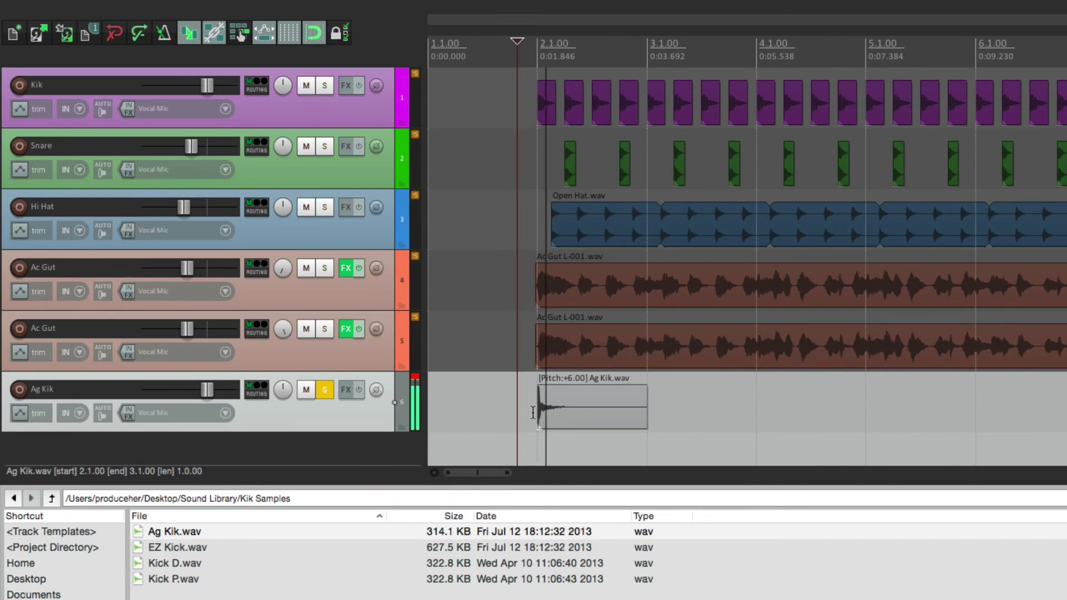
{"action": "key", "text": "space"}
{"action": "key", "text": "space"}
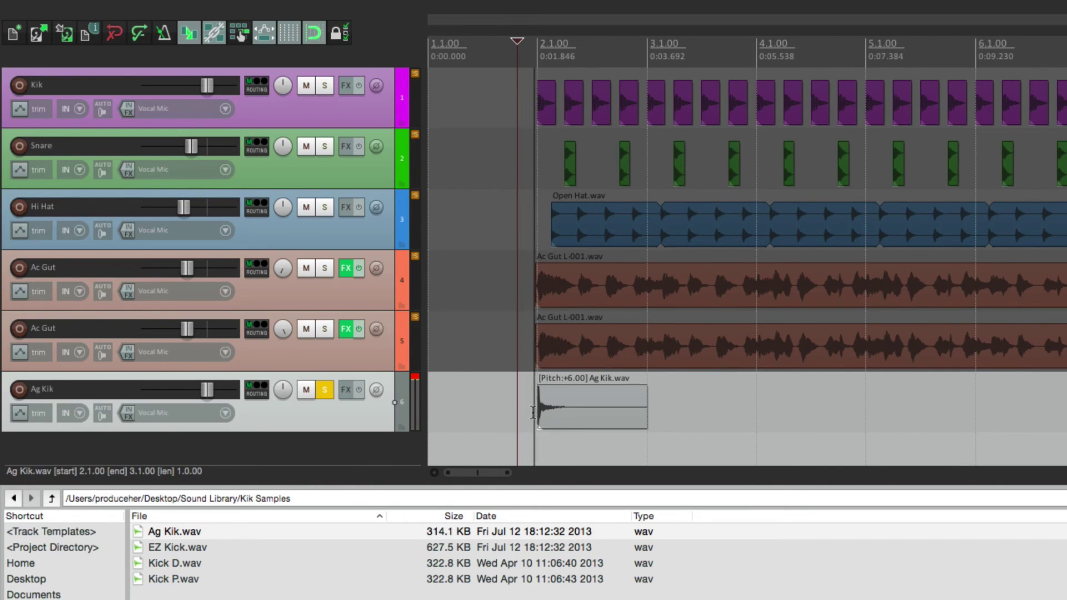
{"action": "key", "text": "space"}
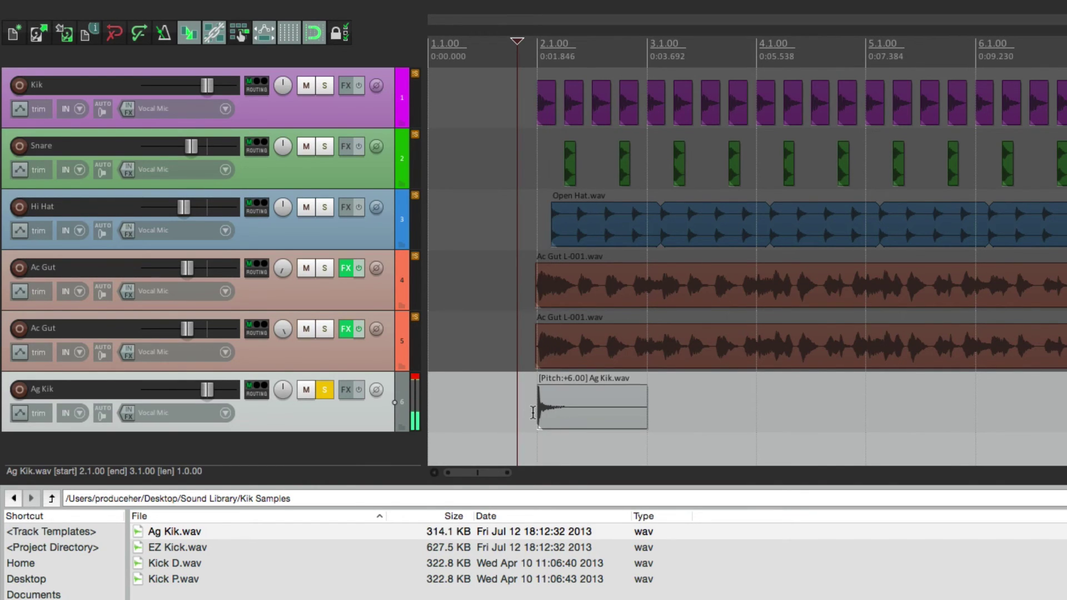
Set the Ag Kik item's pitch adjustment to 4 semitones and play it from just before 2.1.00
{"action": "double_click", "coordinate": [568, 411]}
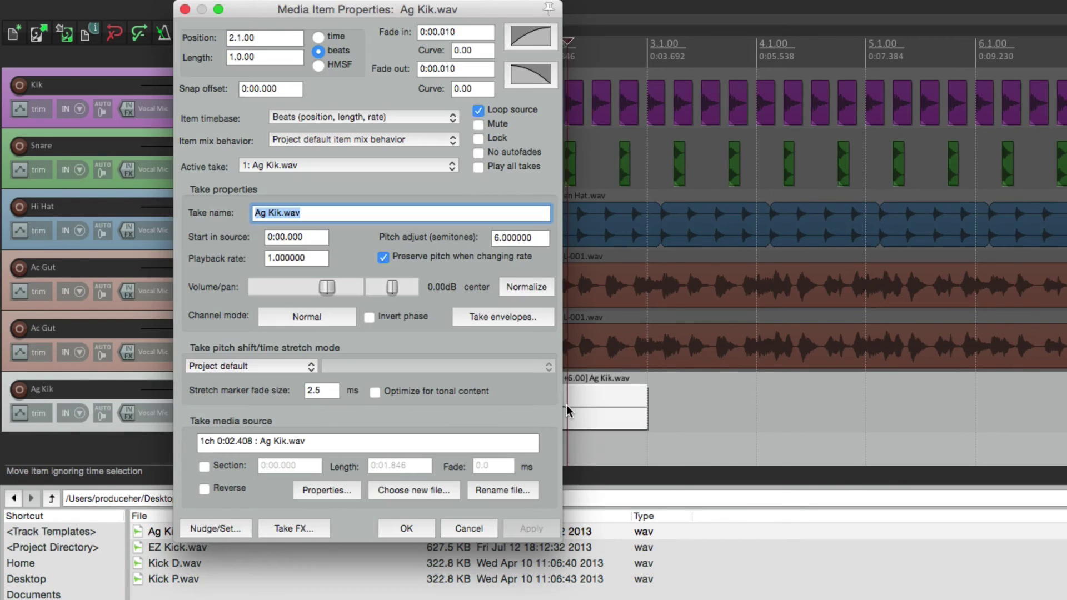
{"action": "double_click", "coordinate": [522, 241]}
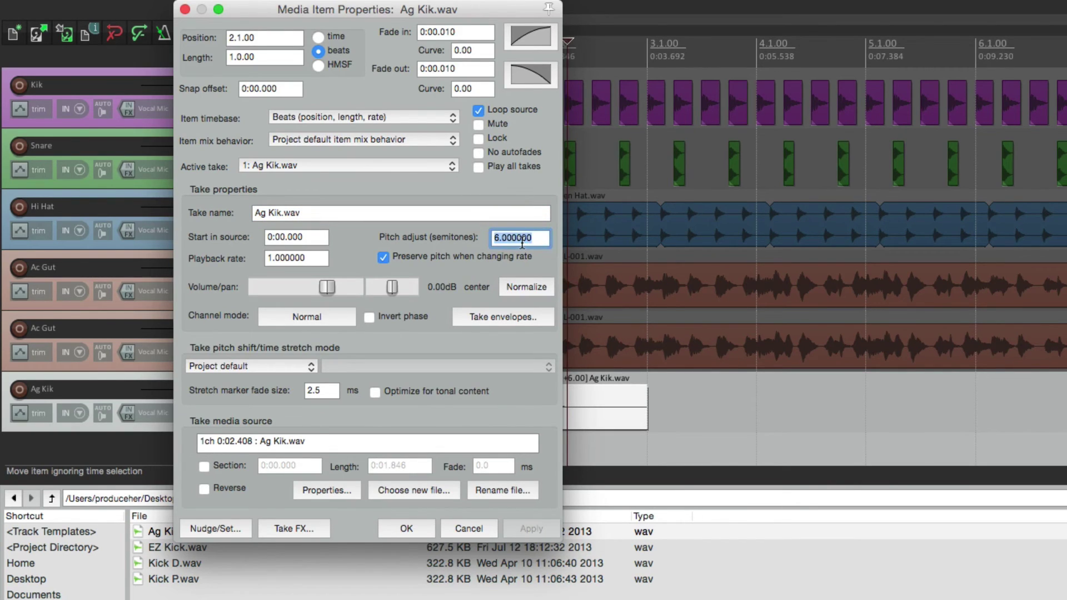
{"action": "type", "text": "4"}
{"action": "left_click", "coordinate": [432, 528]}
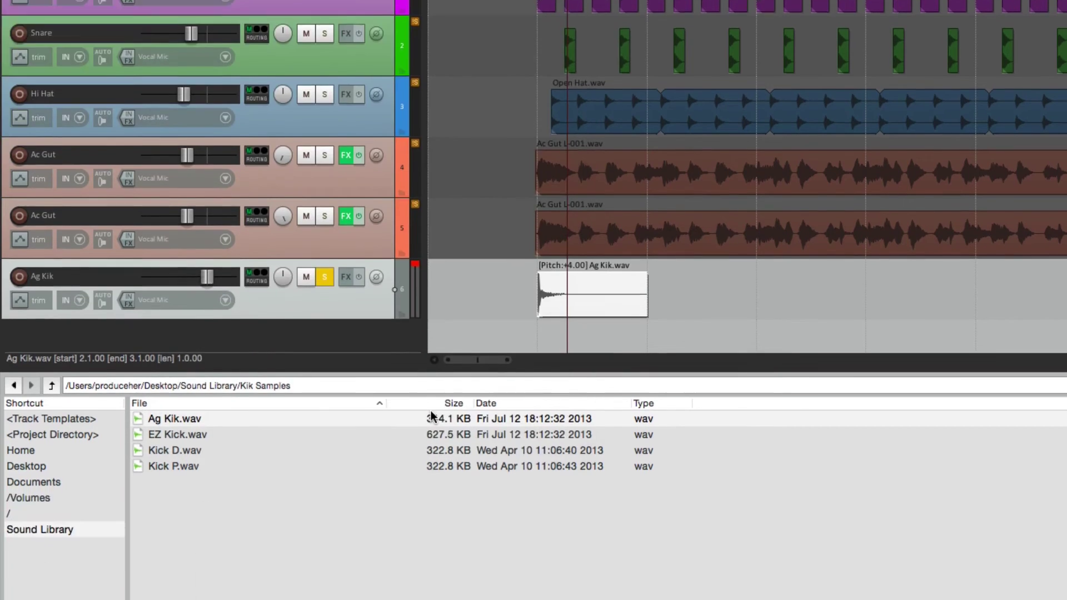
{"action": "left_click", "coordinate": [532, 281]}
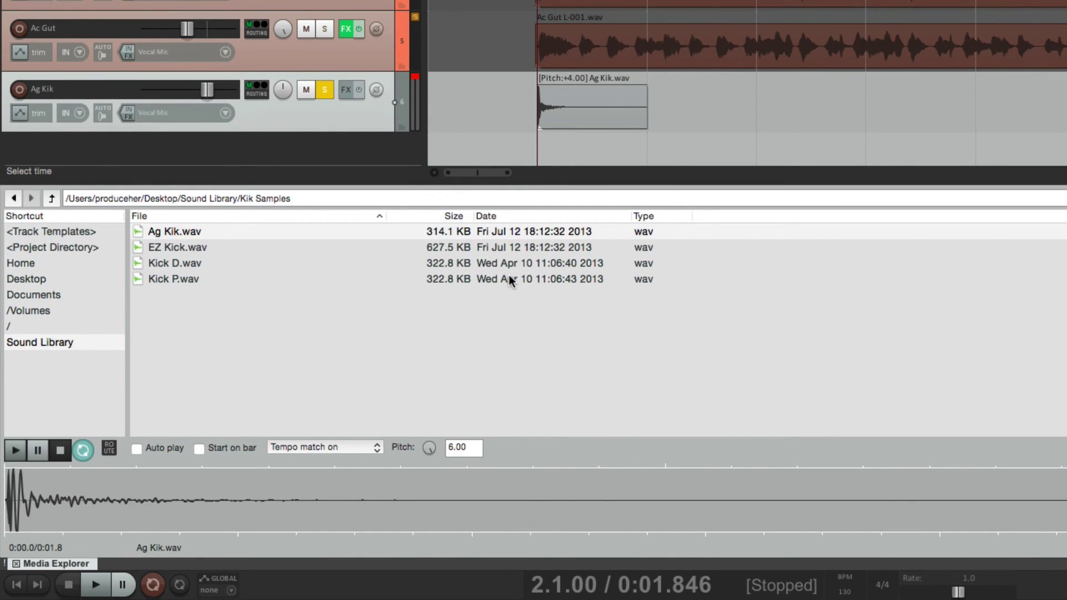
{"action": "left_click", "coordinate": [524, 99]}
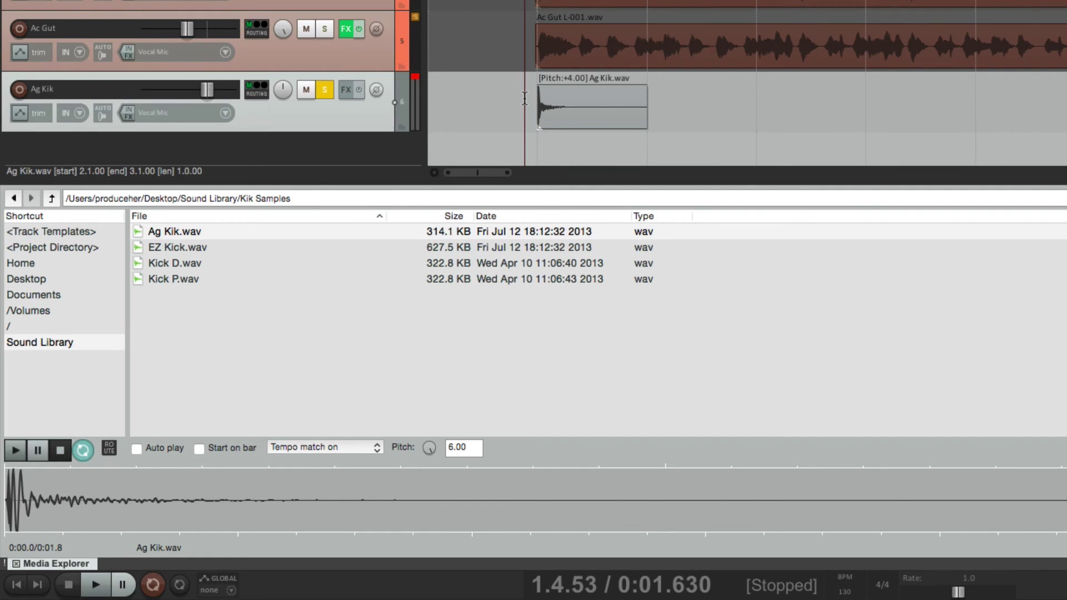
{"action": "key", "text": "space"}
{"action": "key", "text": "space"}
{"action": "key", "text": "space"}
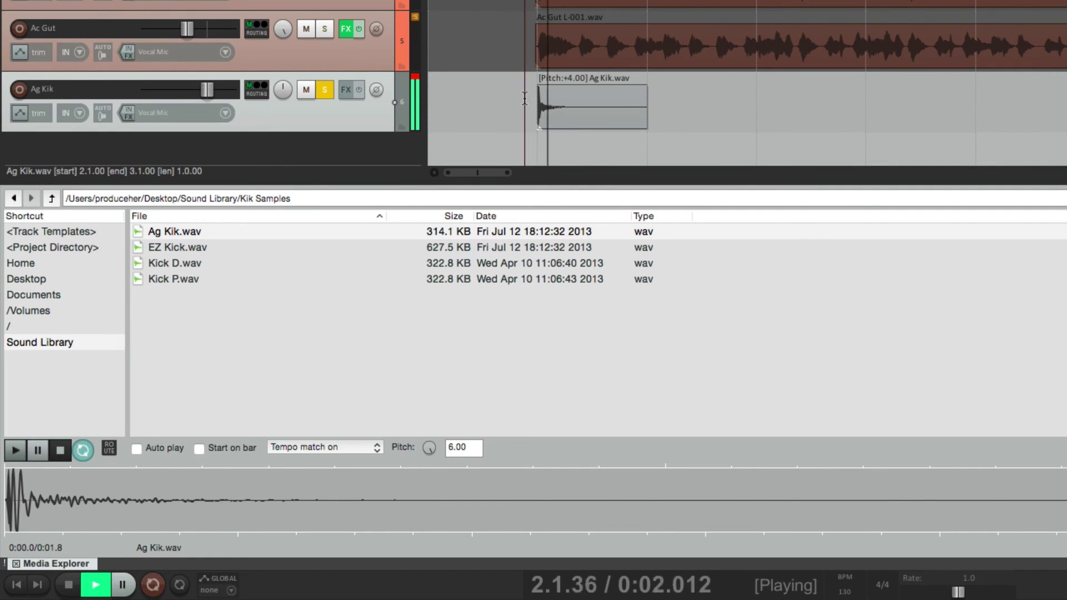
{"action": "key", "text": "space"}
{"action": "key", "text": "space"}
{"action": "key", "text": "space"}
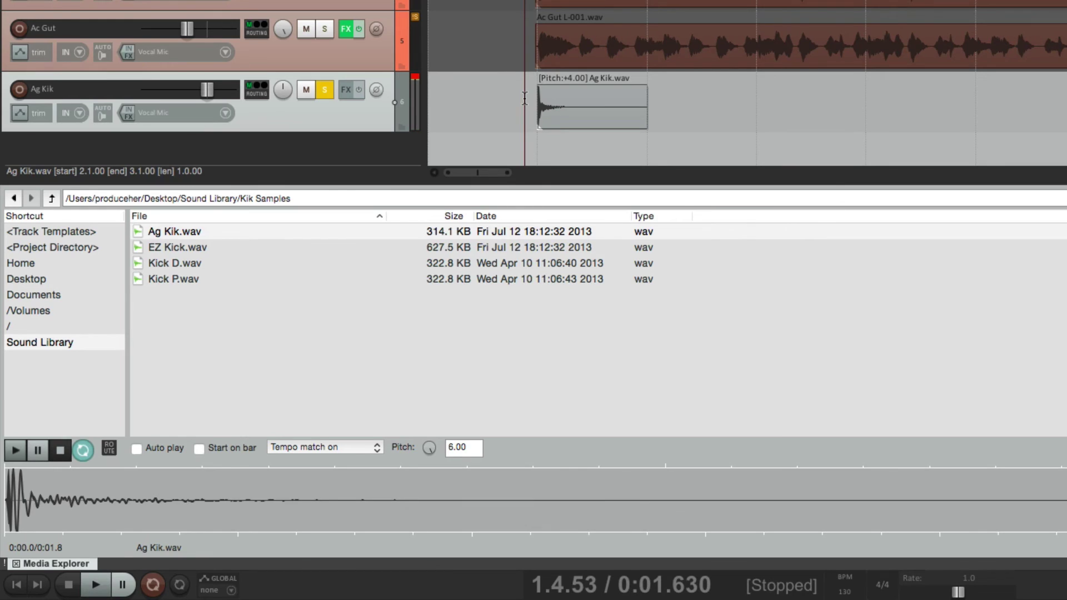
Unsolo the Ag Kik track and delete it
{"action": "left_click", "coordinate": [321, 94]}
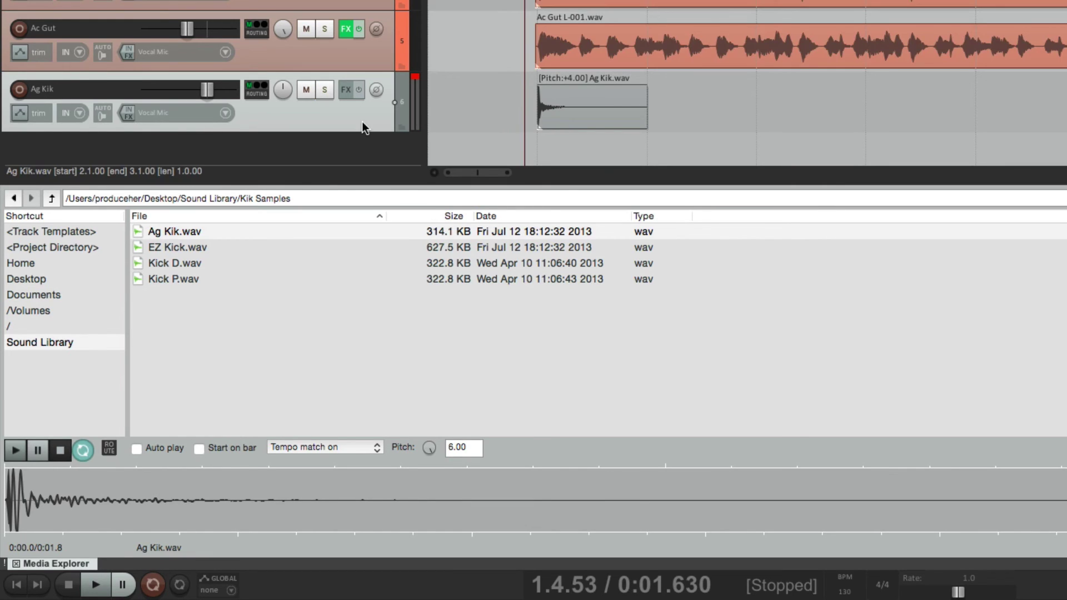
{"action": "key", "text": "Delete"}
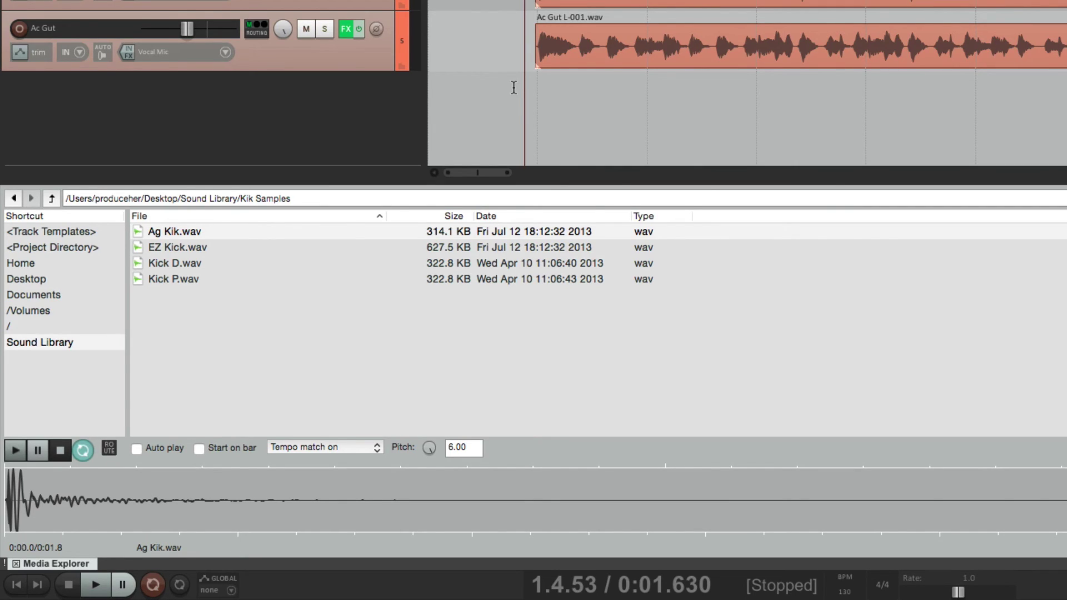
Open the Tracks for REAPER folder in the Sound Library and load Piano.wav for preview
{"action": "left_click", "coordinate": [87, 343]}
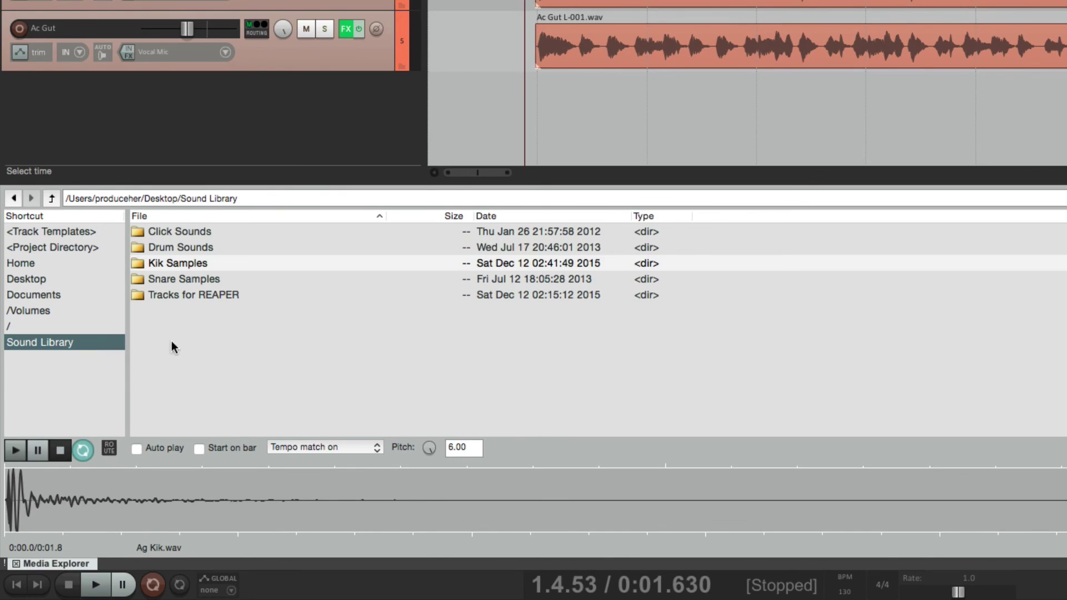
{"action": "double_click", "coordinate": [202, 300]}
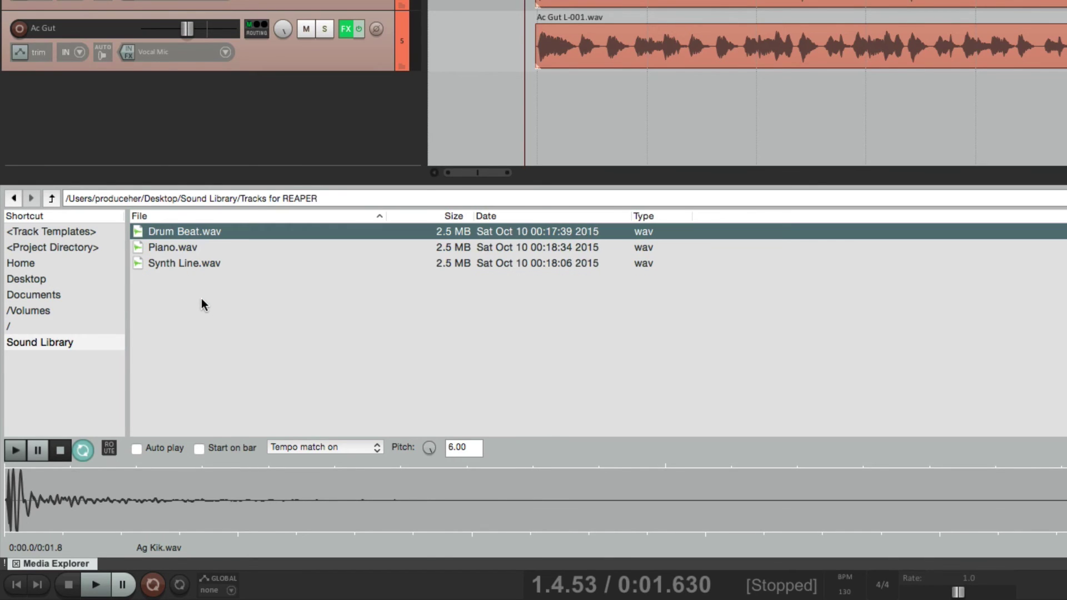
{"action": "left_click", "coordinate": [236, 248]}
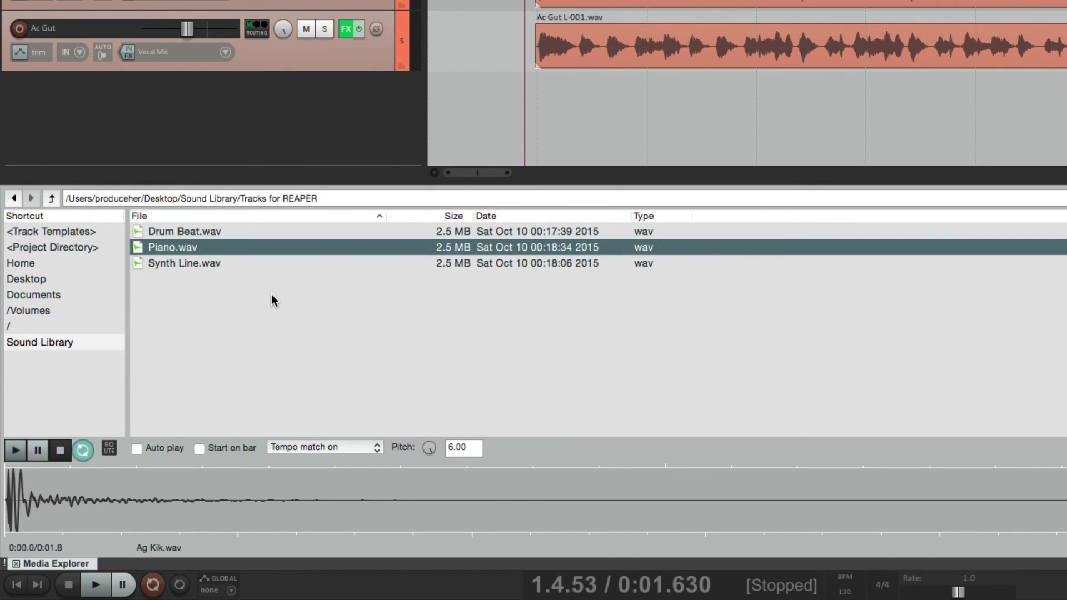
{"action": "key", "text": "space"}
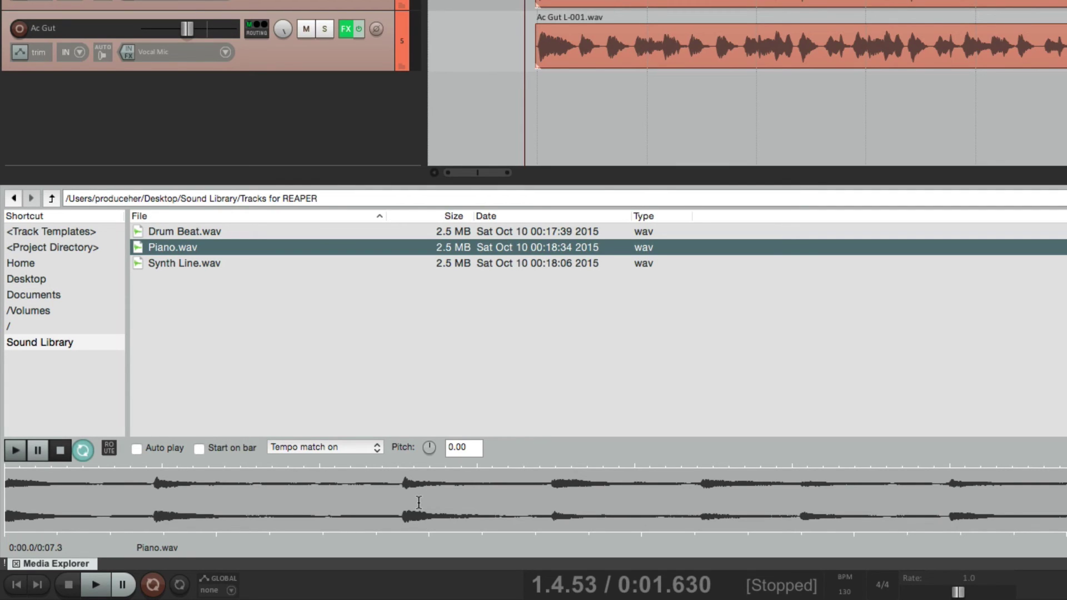
Select the Piano.wav preview waveform from its start to about 0:04.401 and audition the selection
{"action": "left_click_drag", "start_coordinate": [478, 503], "coordinate": [3, 523]}
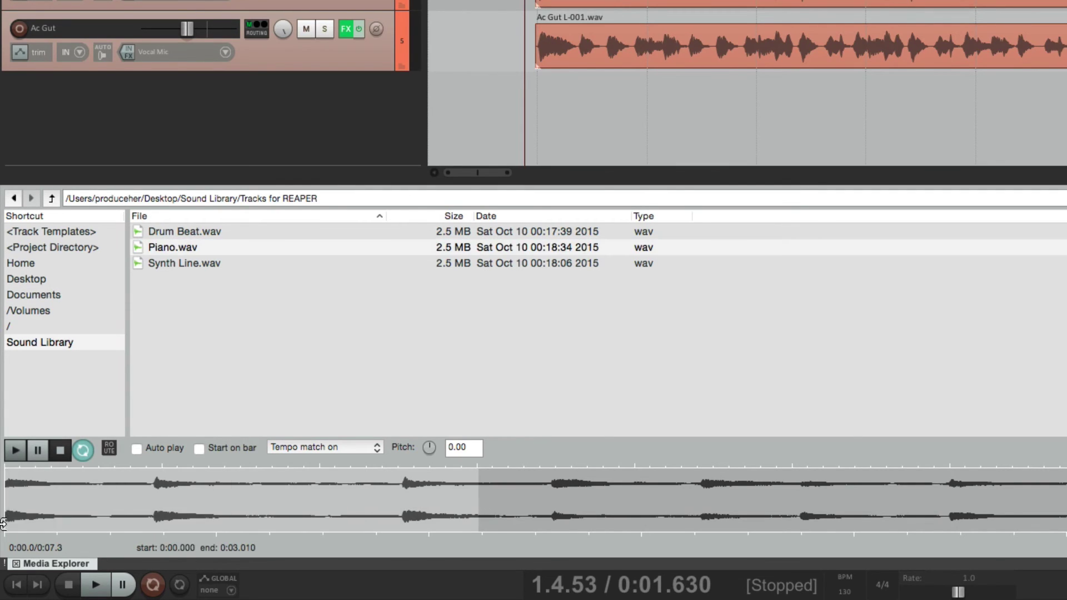
{"action": "left_click_drag", "start_coordinate": [478, 496], "coordinate": [692, 495]}
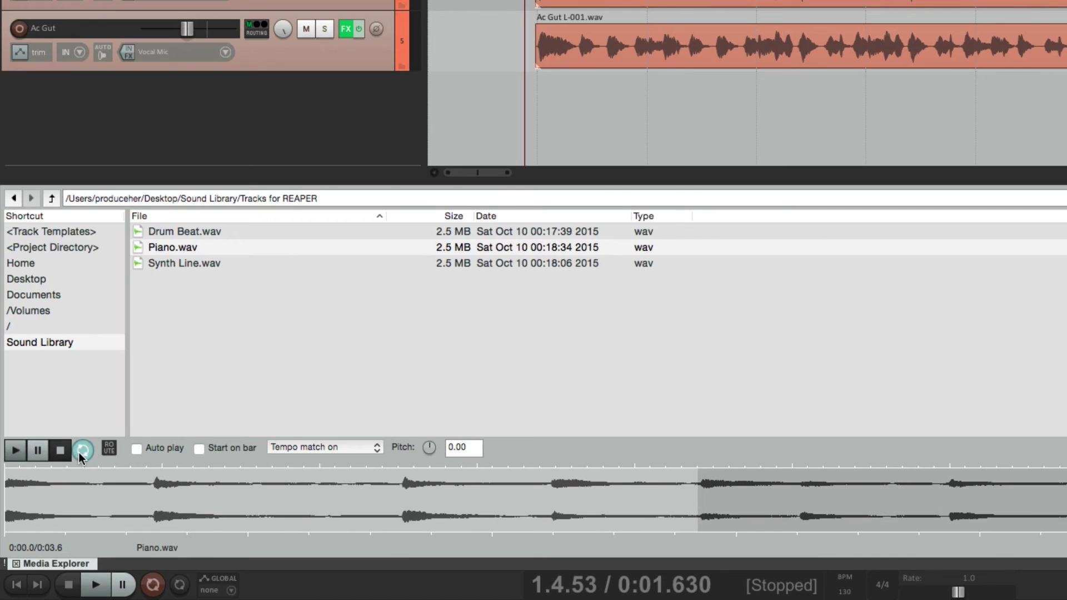
{"action": "key", "text": "space"}
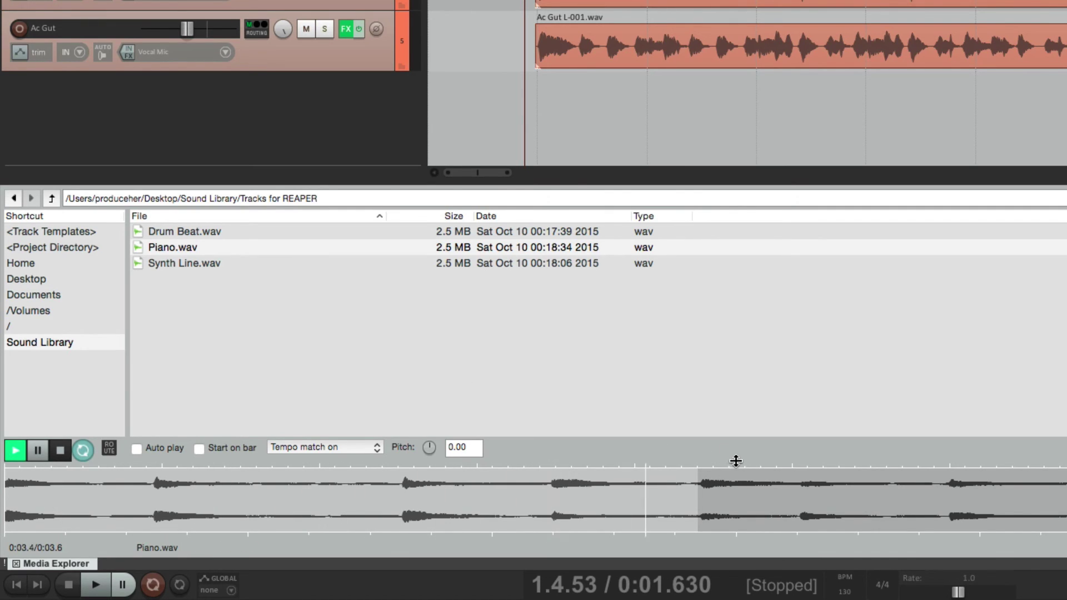
{"action": "key", "text": "space"}
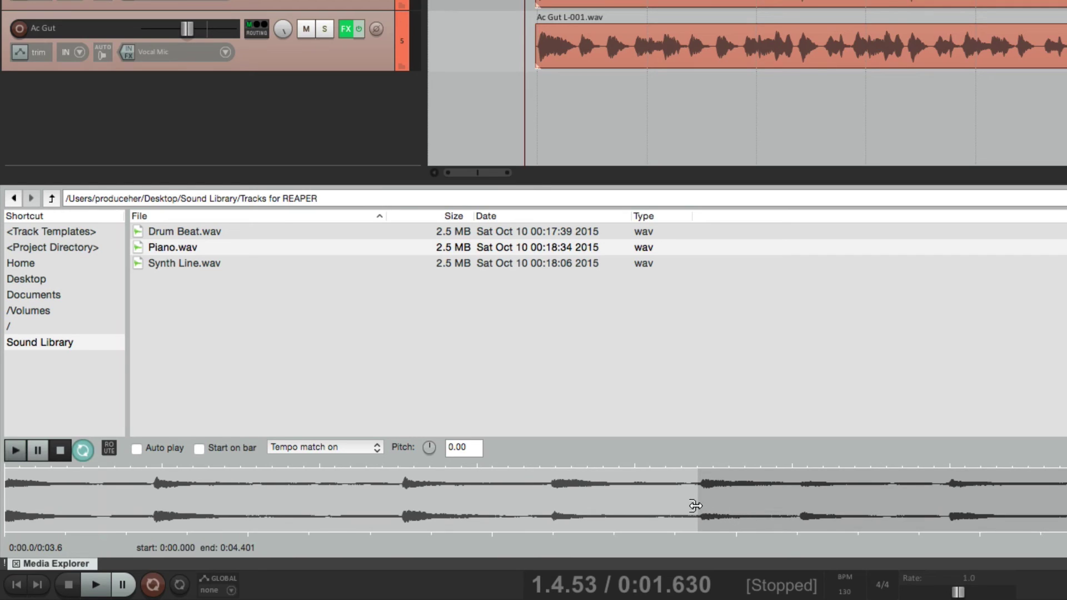
Extend the end of the Piano.wav preview selection to about 0:05.053, just before the next note, and audition the loop
{"action": "left_click_drag", "start_coordinate": [695, 506], "coordinate": [798, 506]}
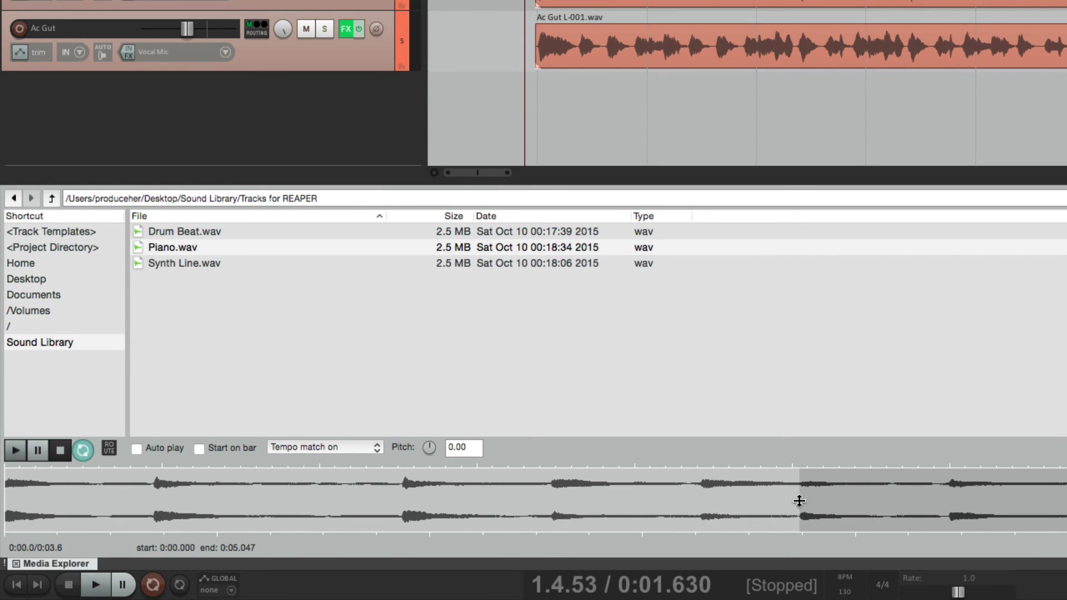
{"action": "scroll", "coordinate": [803, 469], "scroll_direction": "up", "scroll_amount": 3}
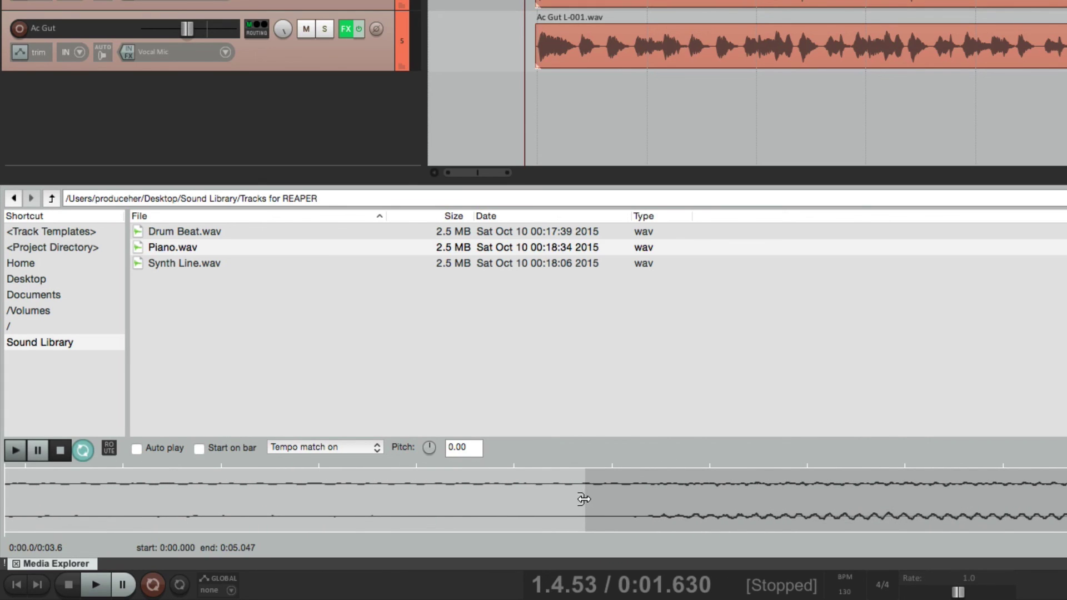
{"action": "left_click_drag", "start_coordinate": [582, 498], "coordinate": [643, 494]}
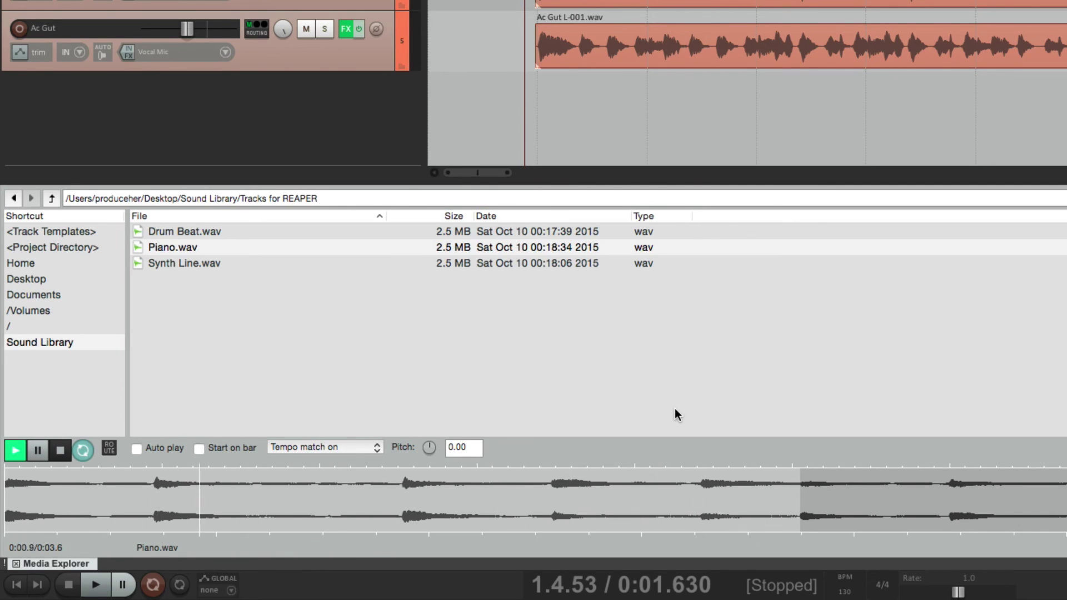
{"action": "key", "text": "space"}
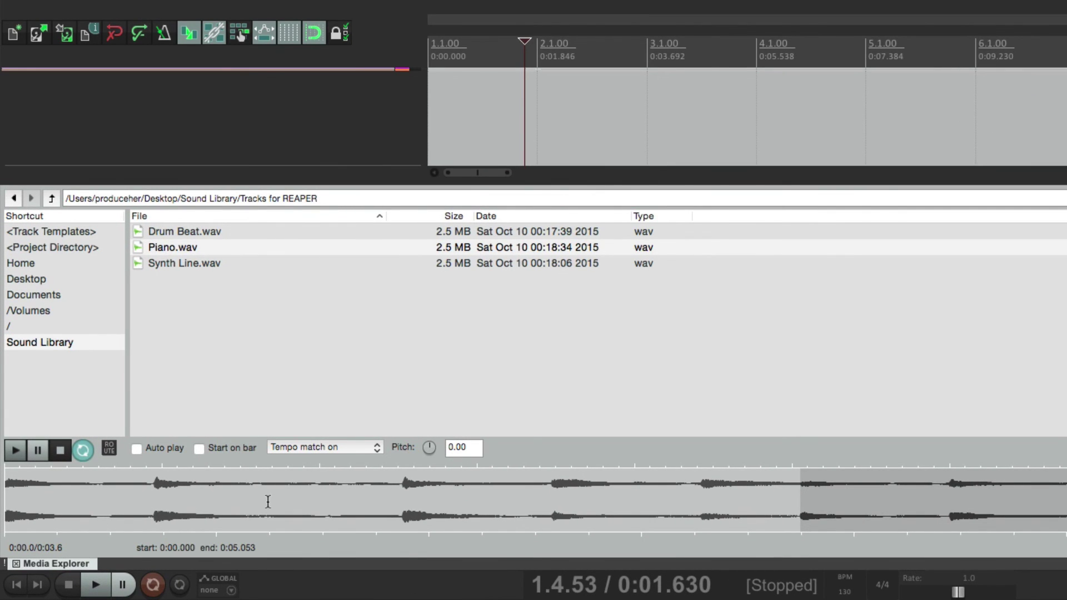
Insert the selected Piano.wav section on a new track at 2.1.00 and loop the item out to about 11.1.00
{"action": "left_click_drag", "start_coordinate": [274, 494], "coordinate": [541, 121]}
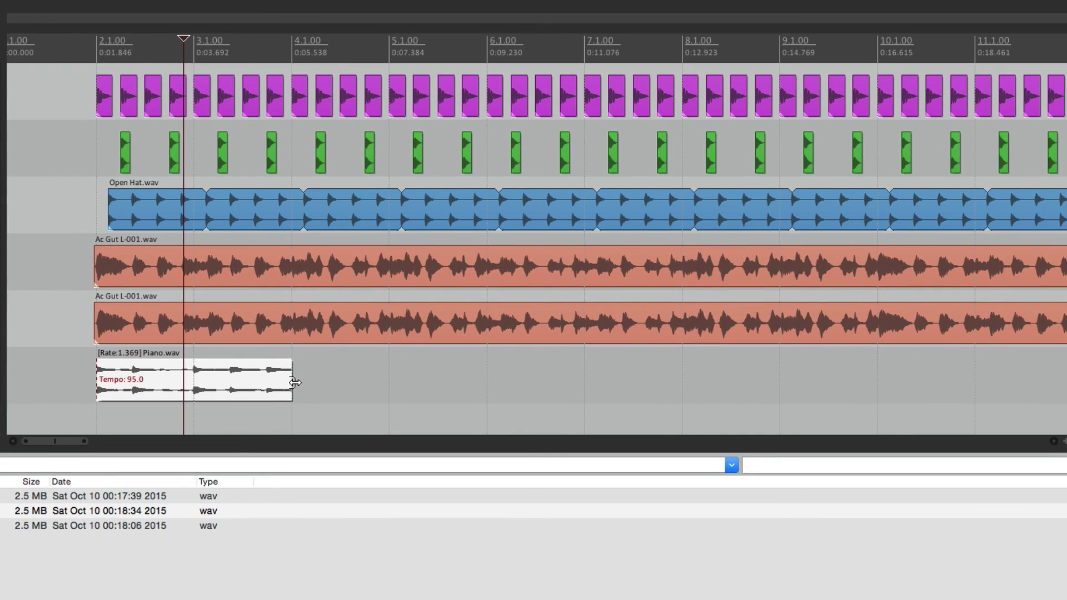
{"action": "left_click_drag", "start_coordinate": [289, 381], "coordinate": [999, 381]}
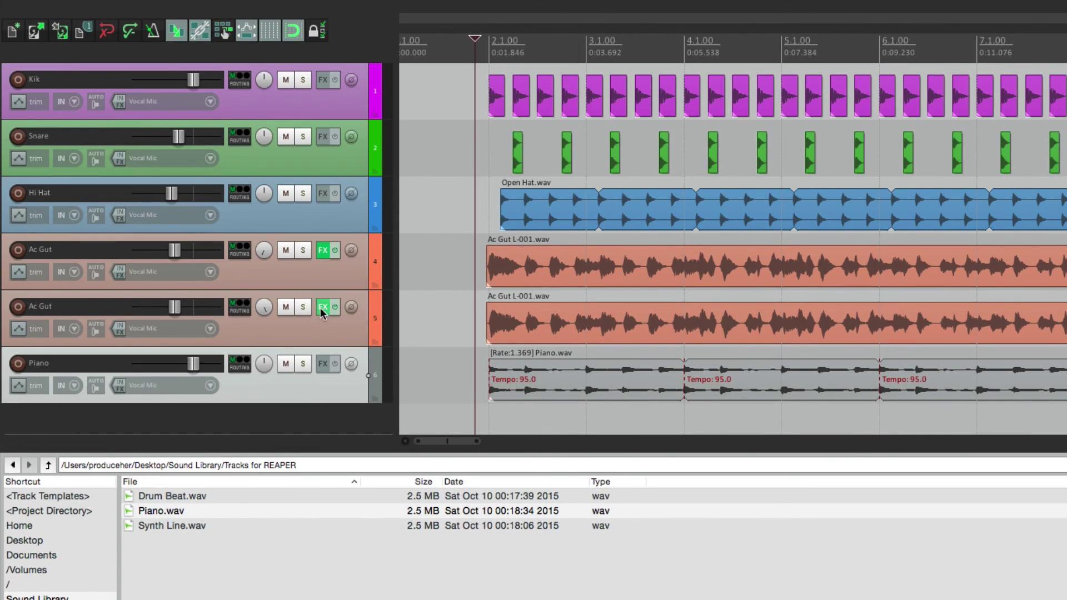
Mute both Ac Gut tracks and play the project from just before 2.1.00 to hear the piano with the drums
{"action": "left_click", "coordinate": [285, 306]}
{"action": "left_click", "coordinate": [286, 251]}
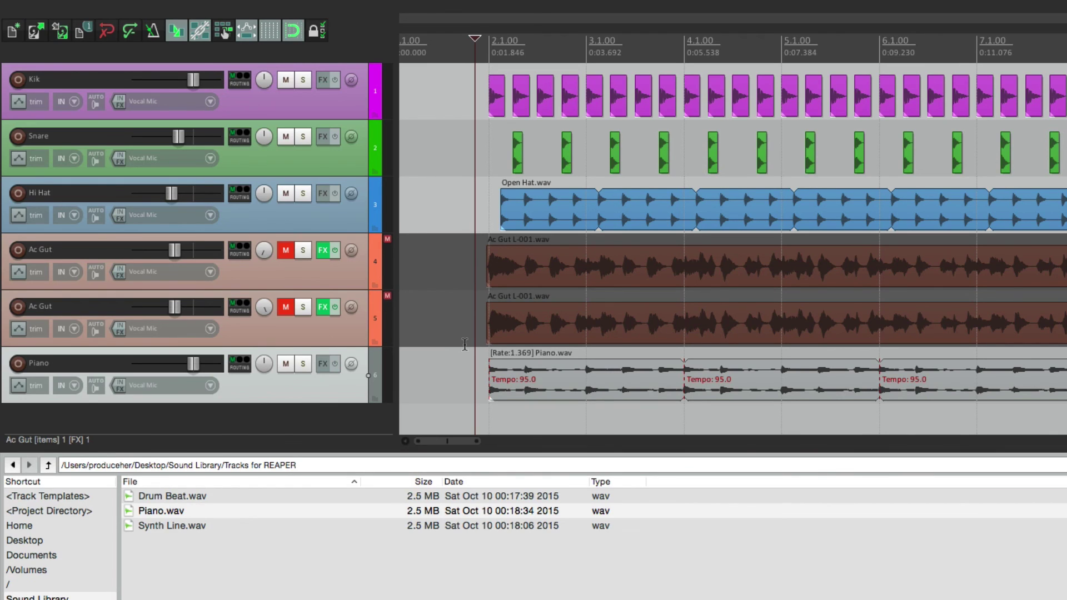
{"action": "key", "text": "space"}
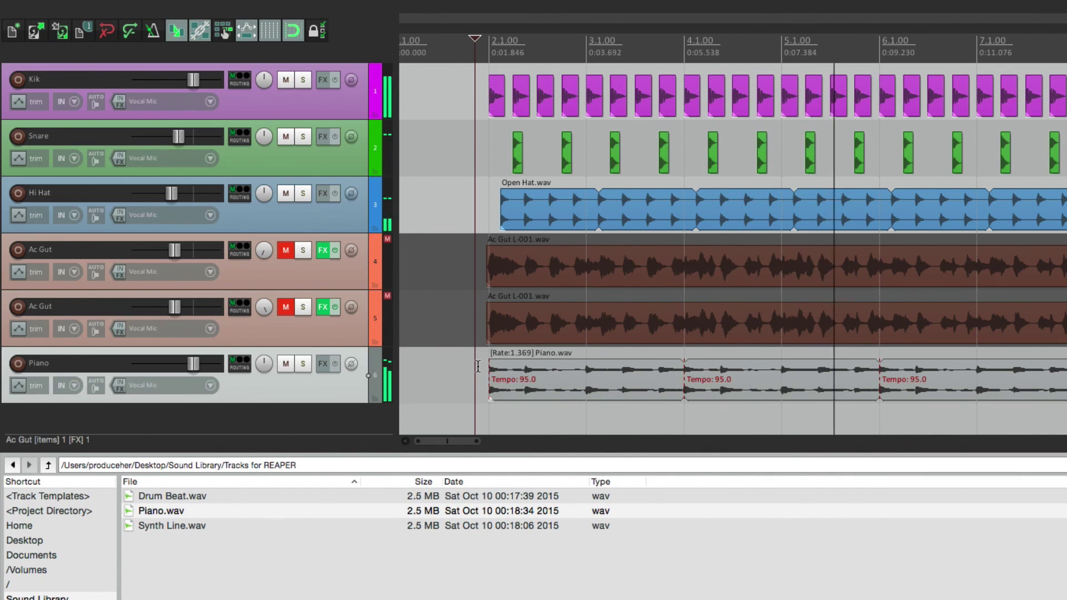
{"action": "key", "text": "space"}
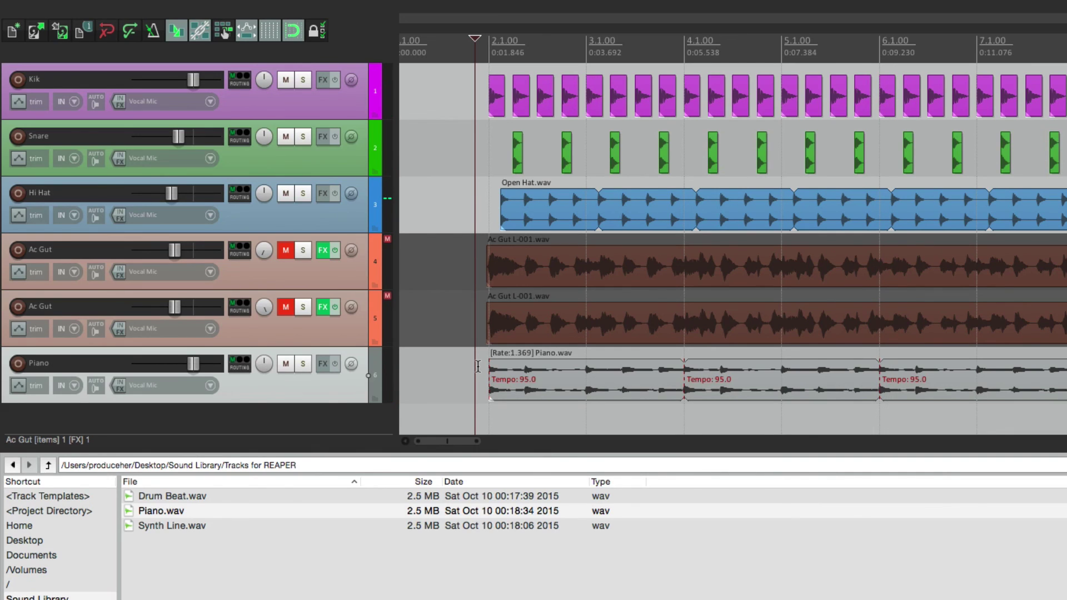